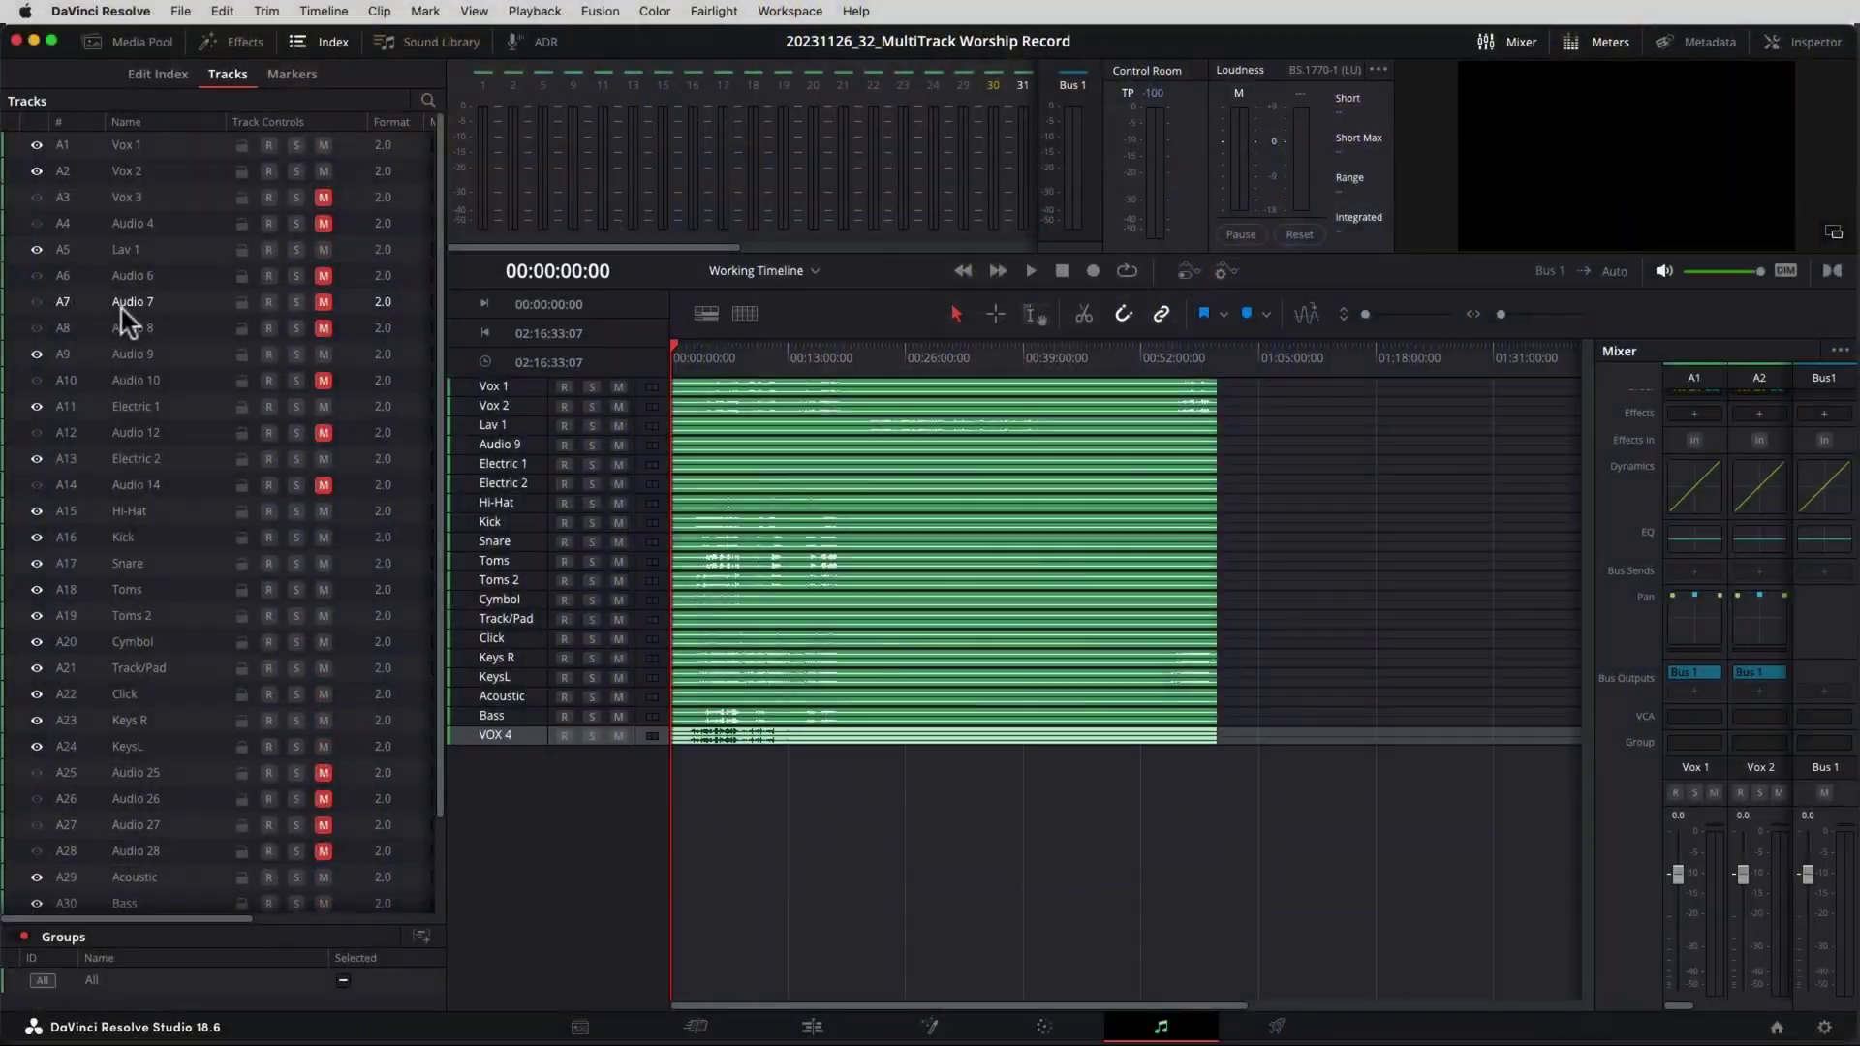
Set the track color of Vox 1, Vox 2 and VOX 4 to Teal together.
click(184, 146)
super+click(182, 174)
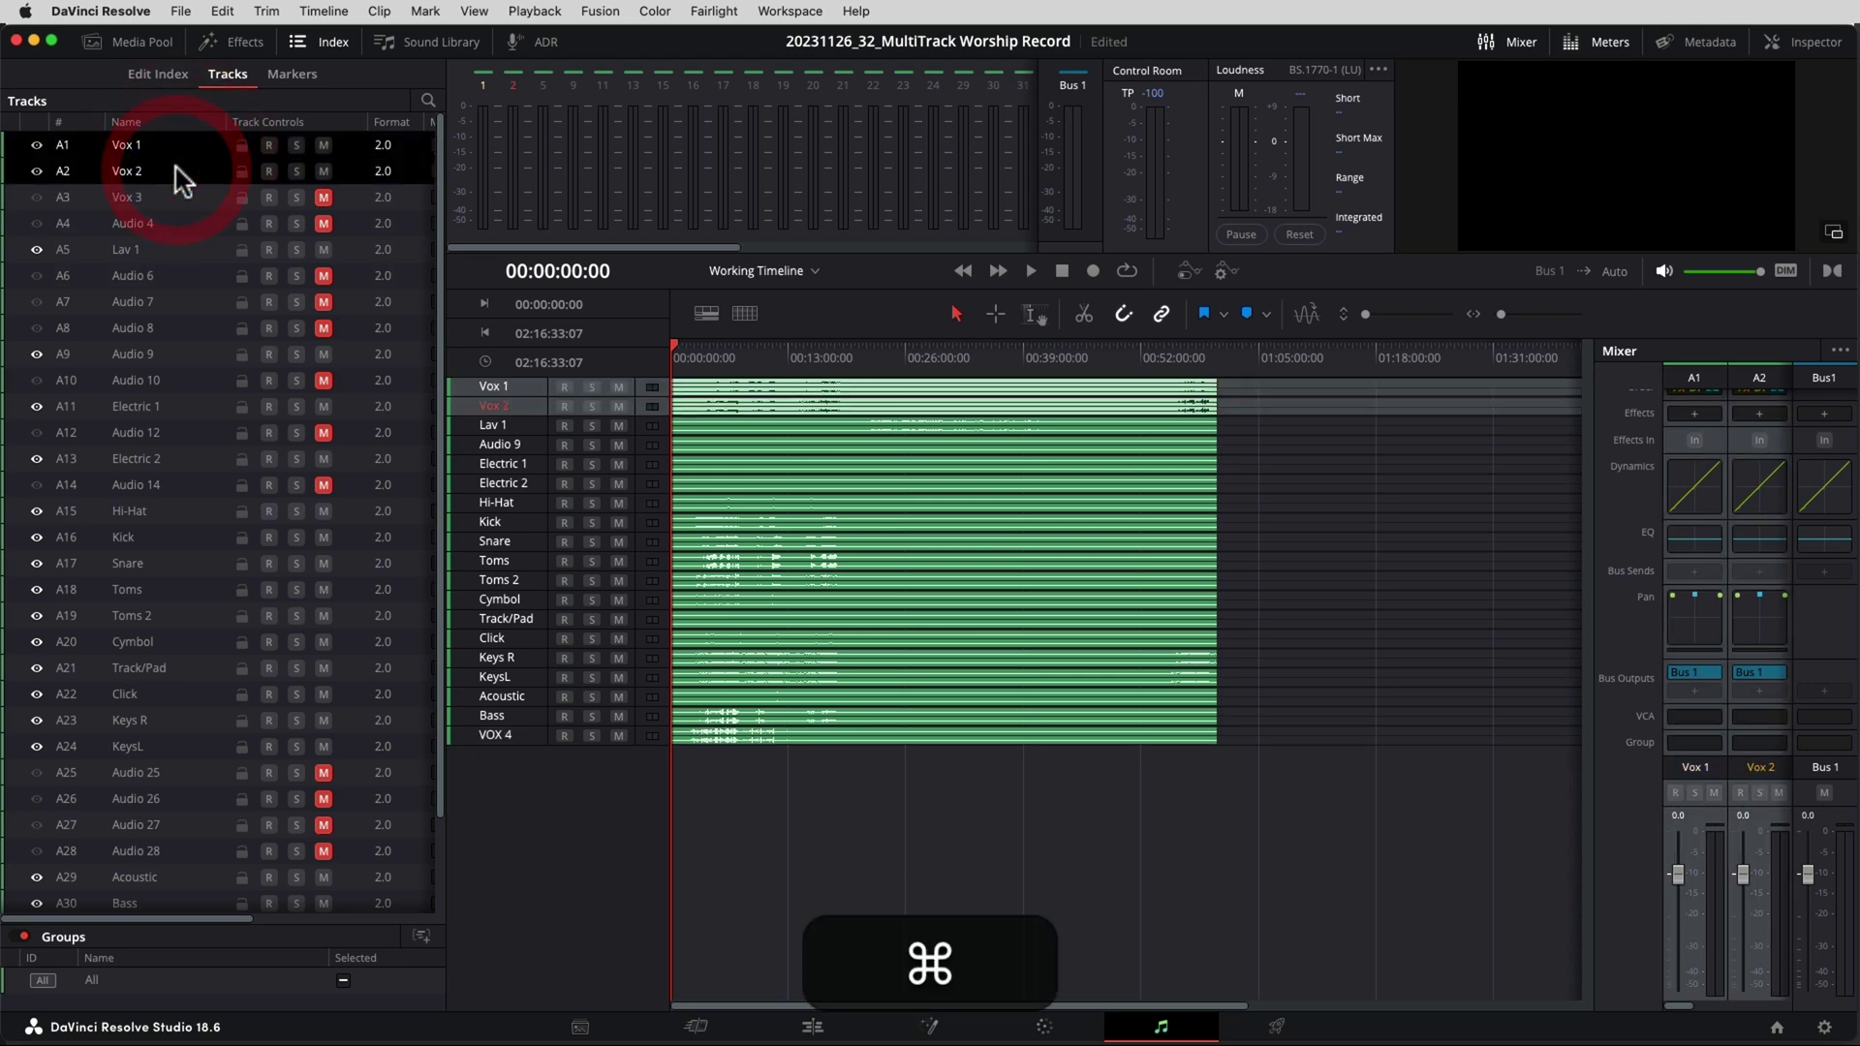
scroll(182, 177, down, 2)
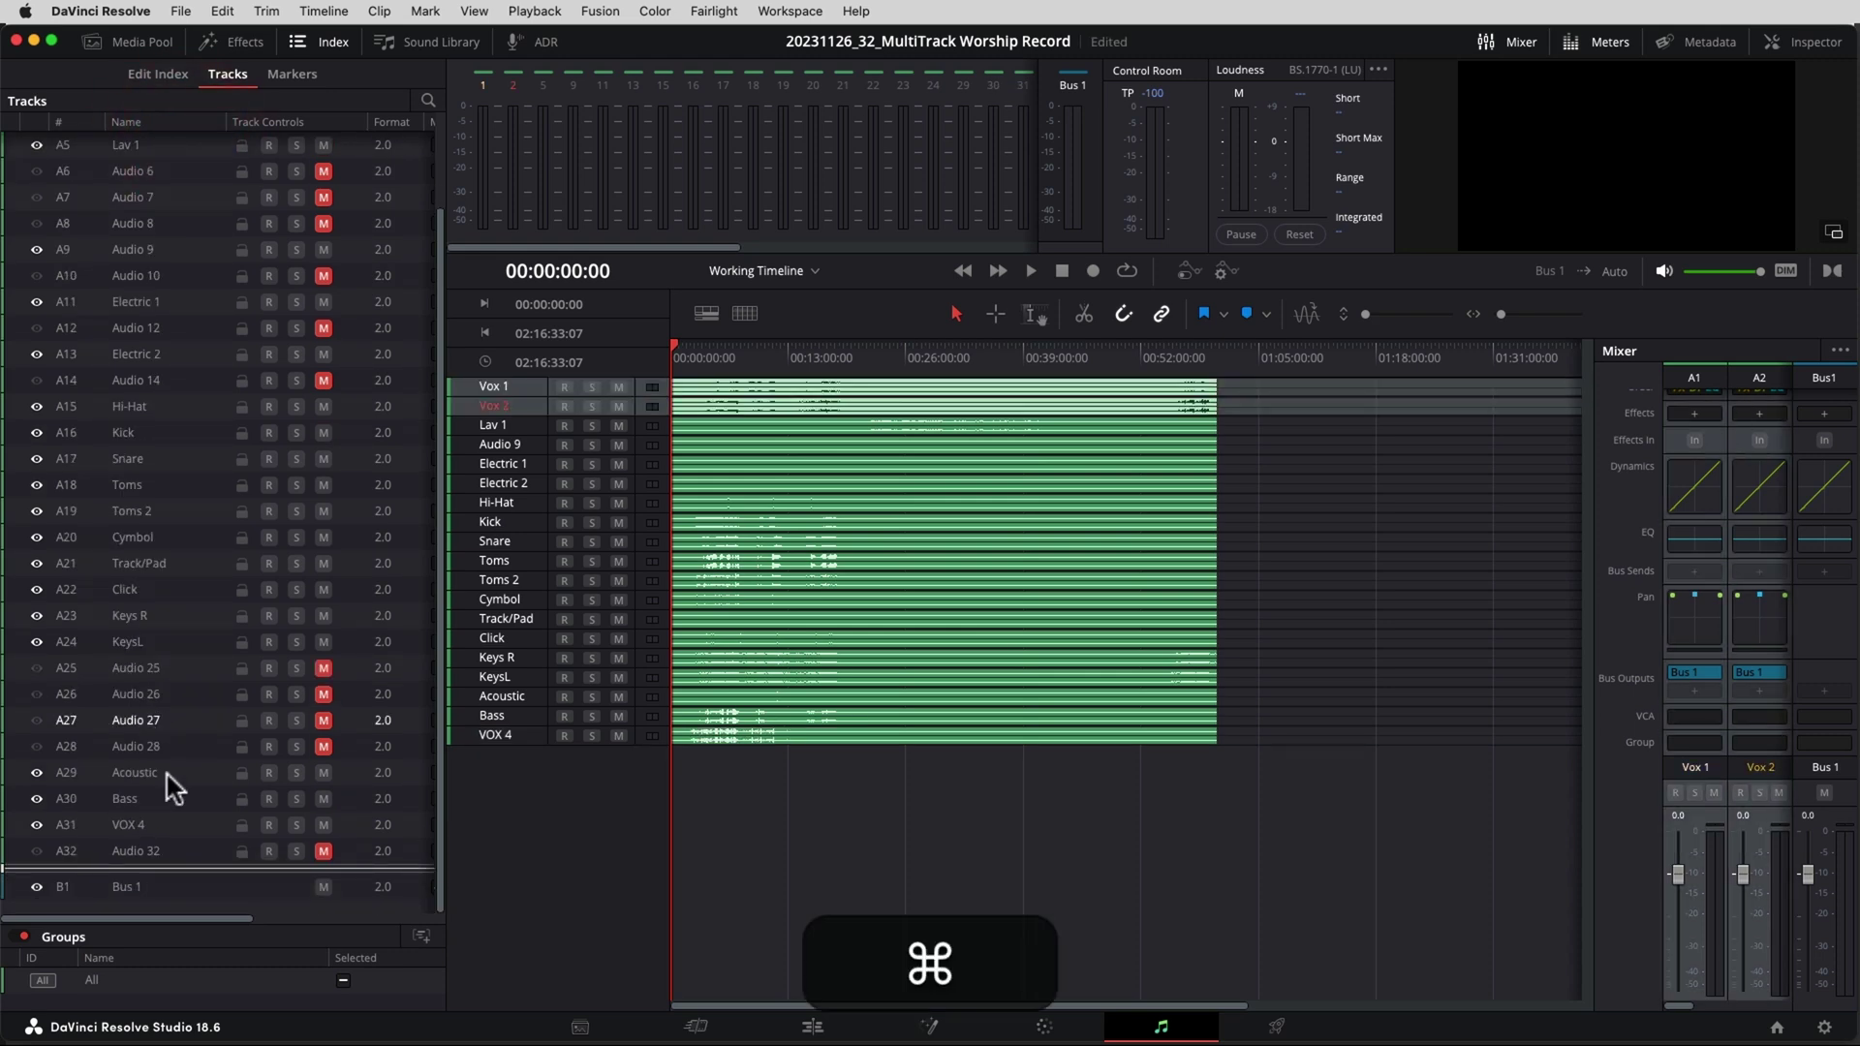
right_click(184, 827)
mouse_move(254, 871)
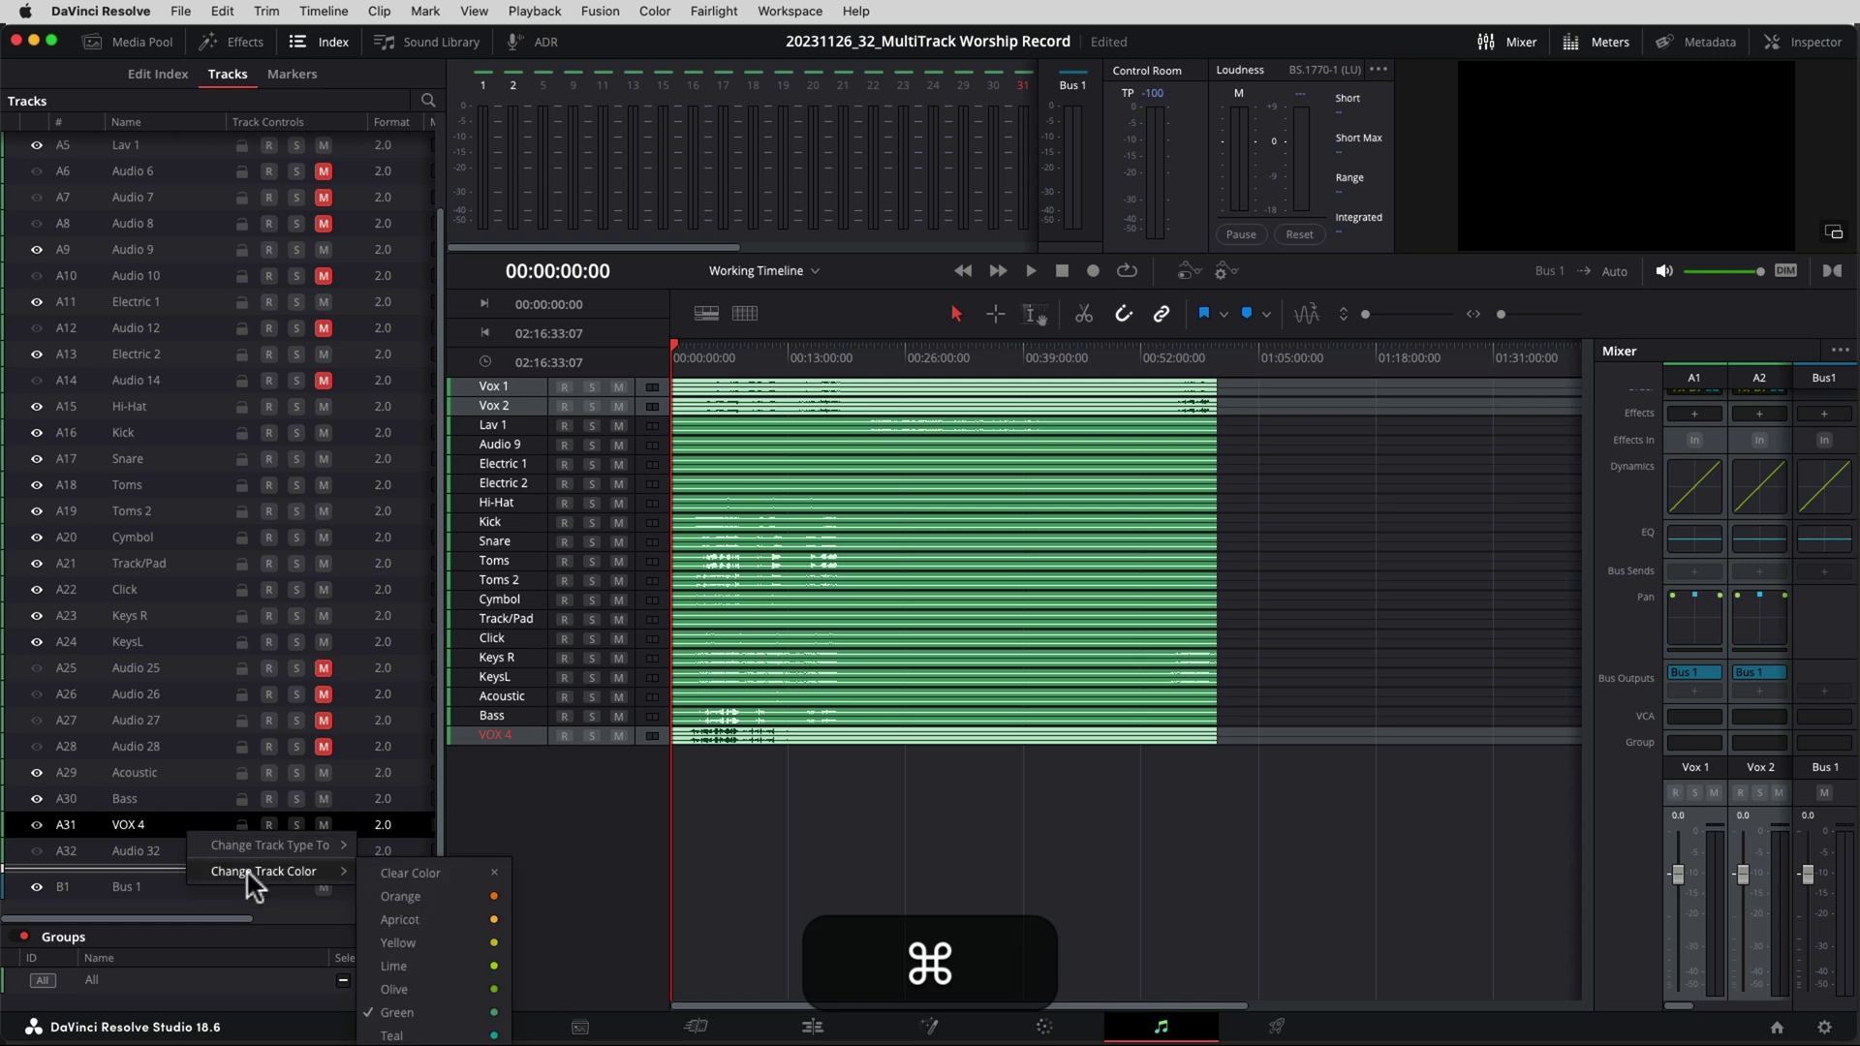
click(392, 1035)
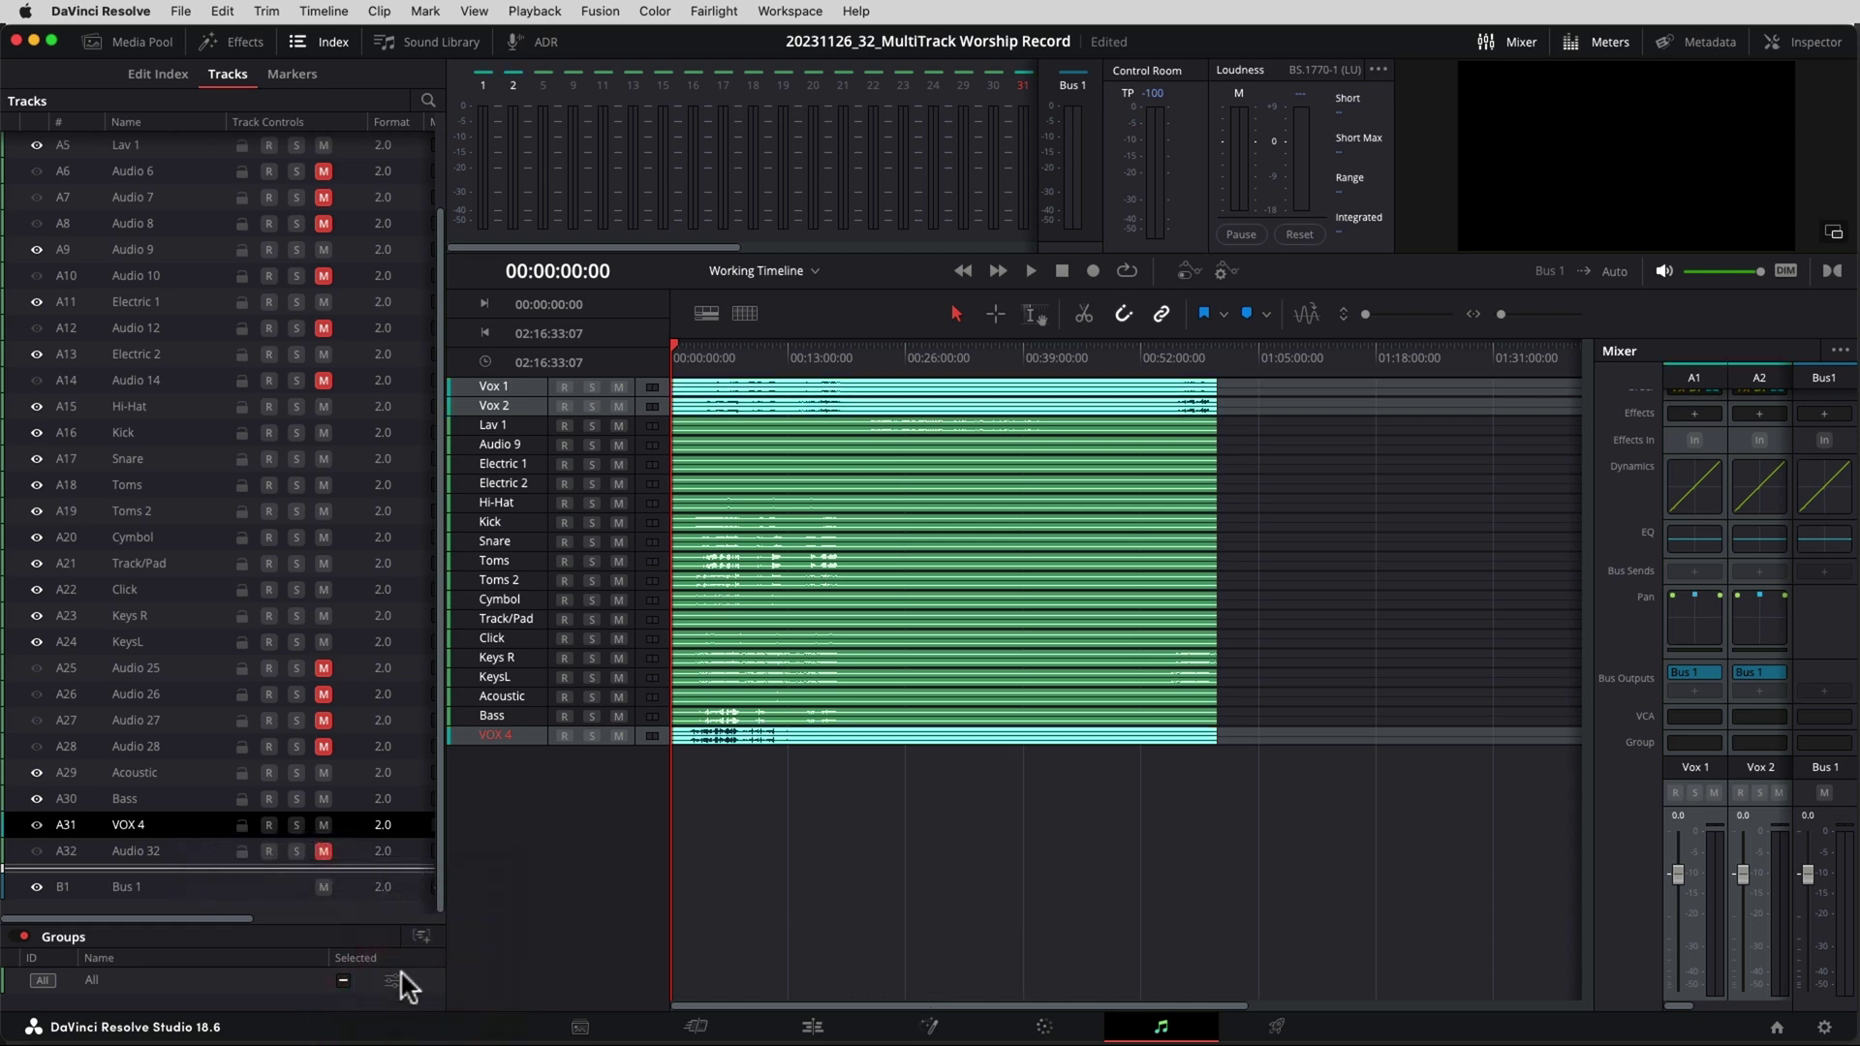
Change the color of the Lav 1 track to Teal.
scroll(233, 290, up, 2)
click(232, 249)
right_click(184, 250)
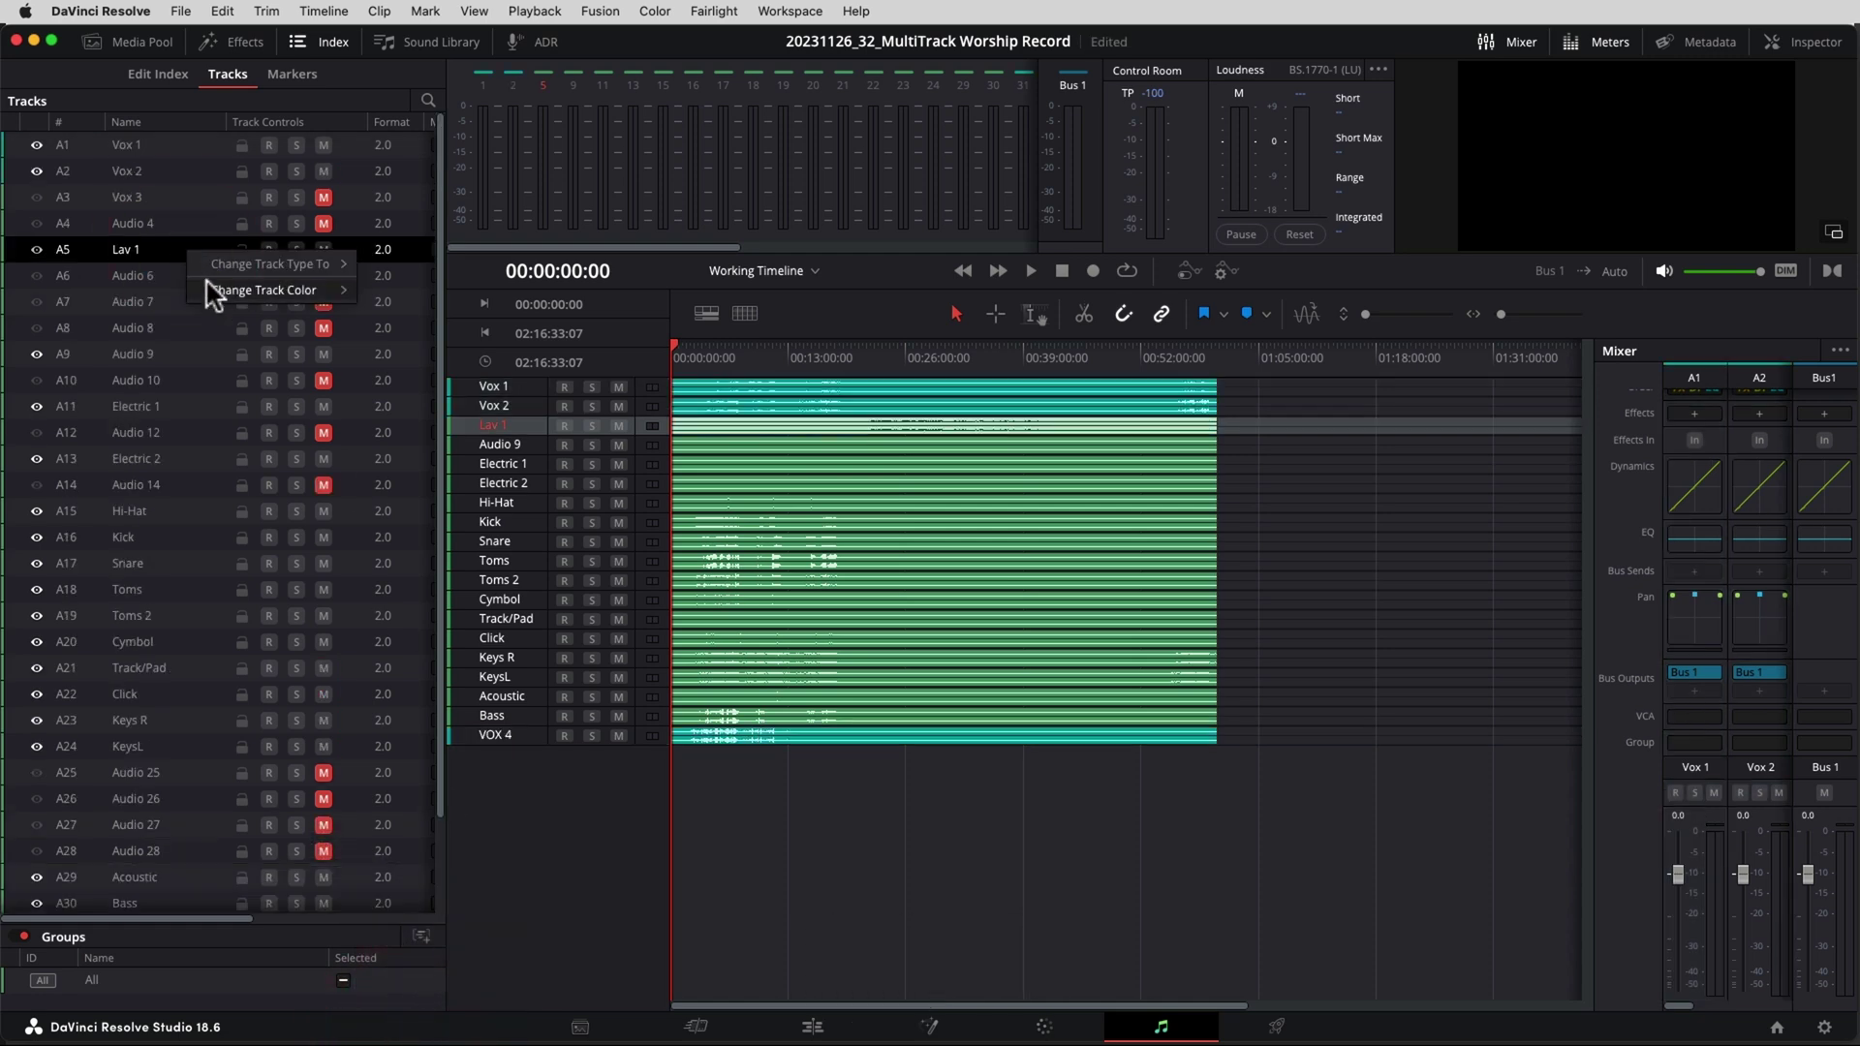
mouse_move(252, 289)
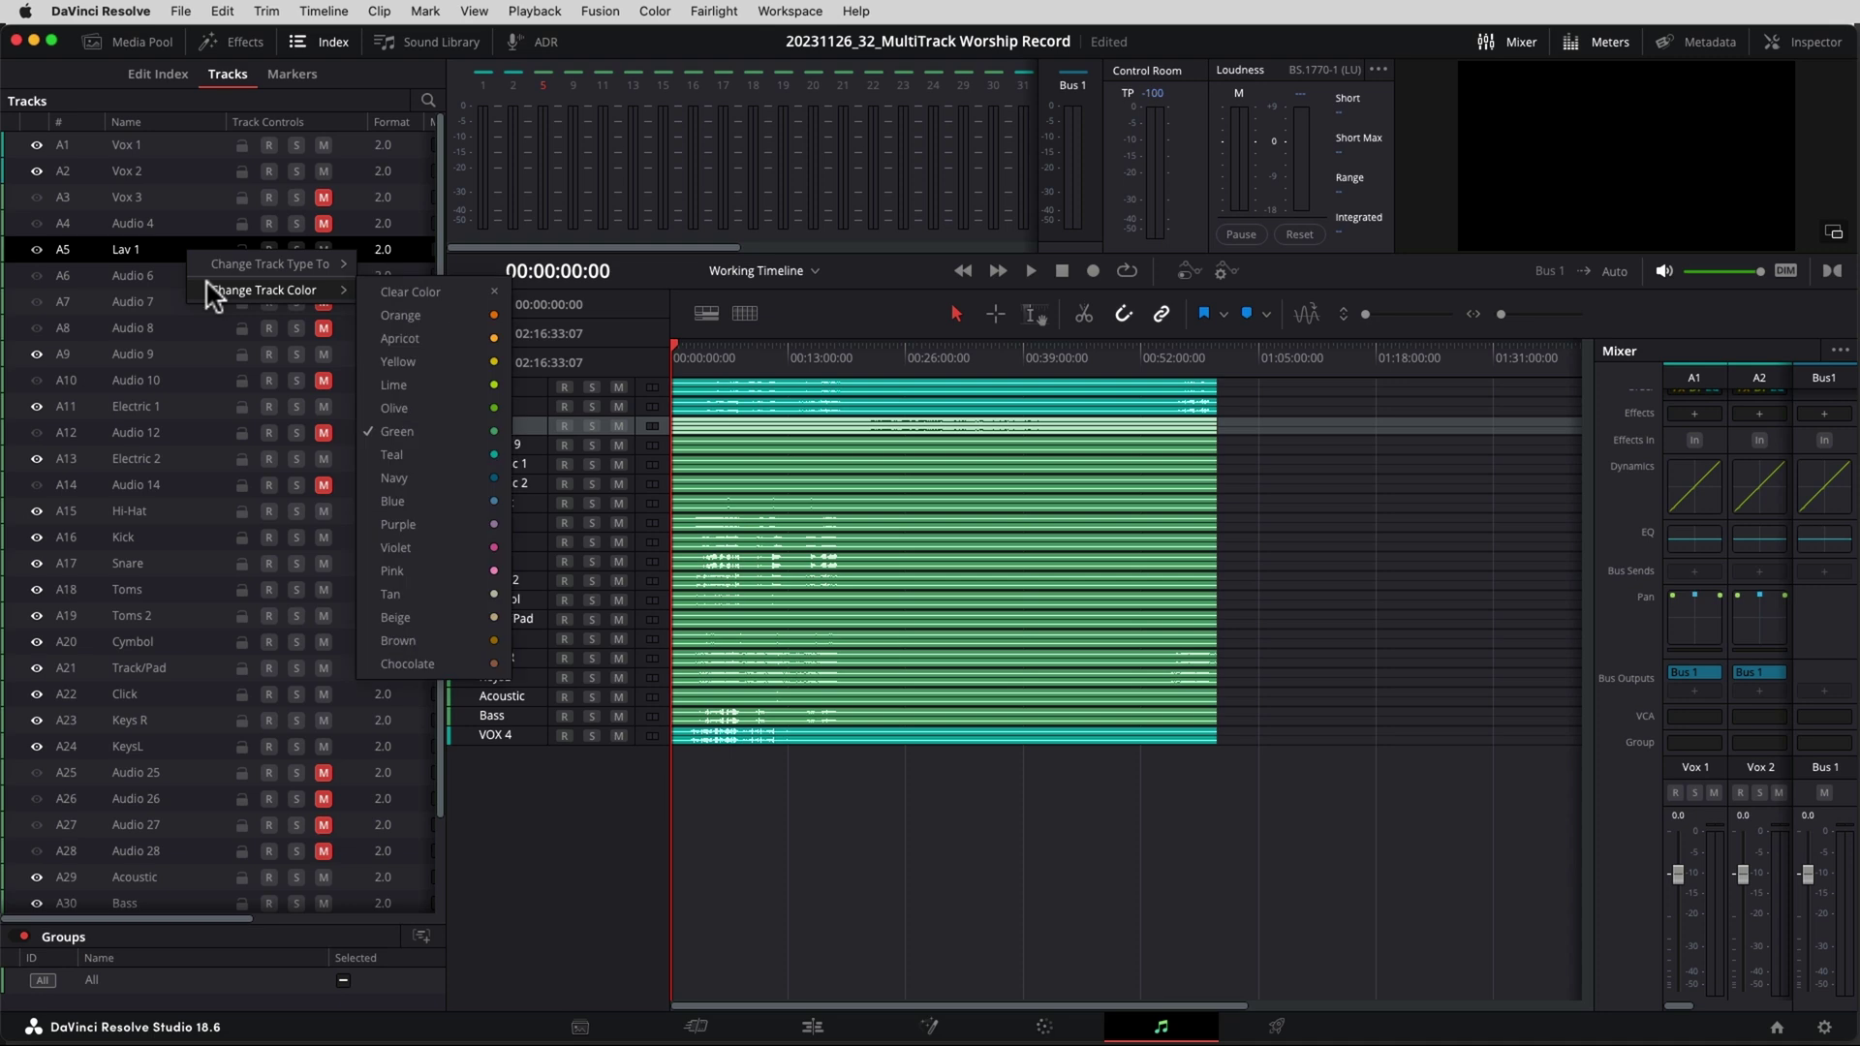
click(401, 455)
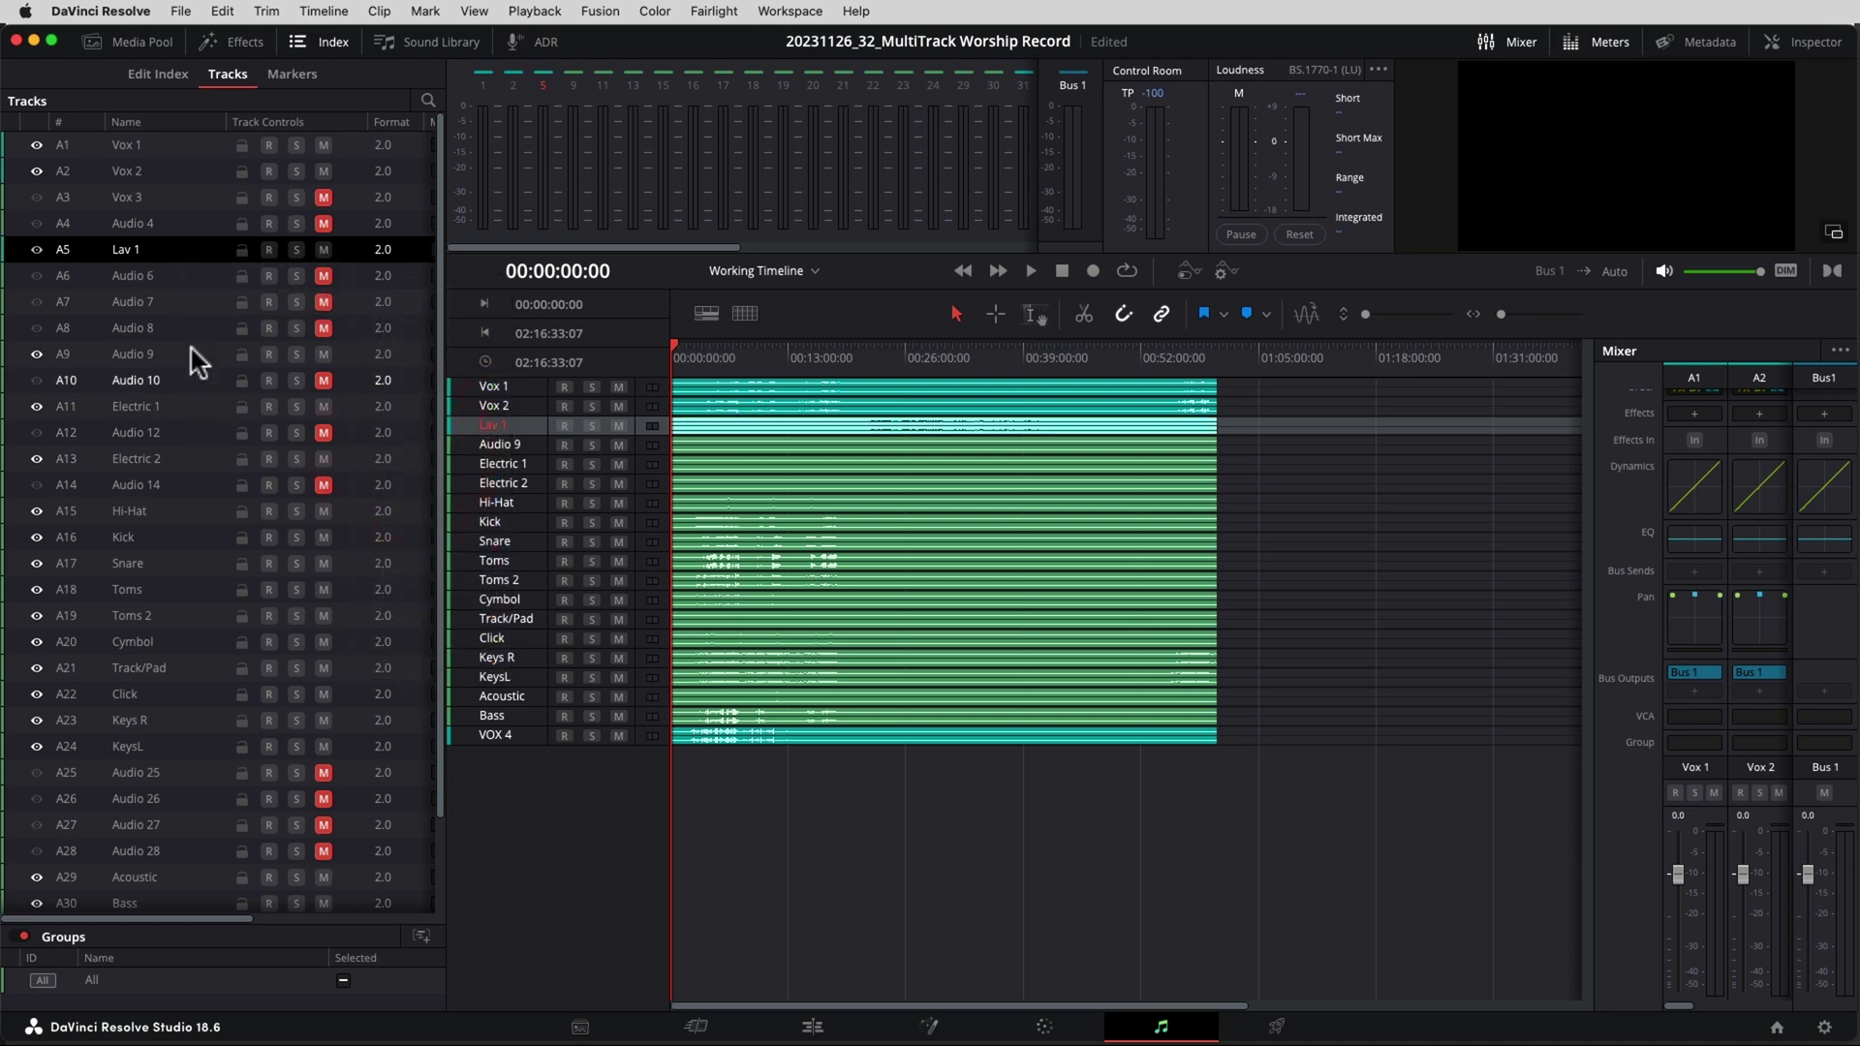
Set the track color of Electric 1 and Electric 2 to Navy.
click(187, 411)
super+click(190, 461)
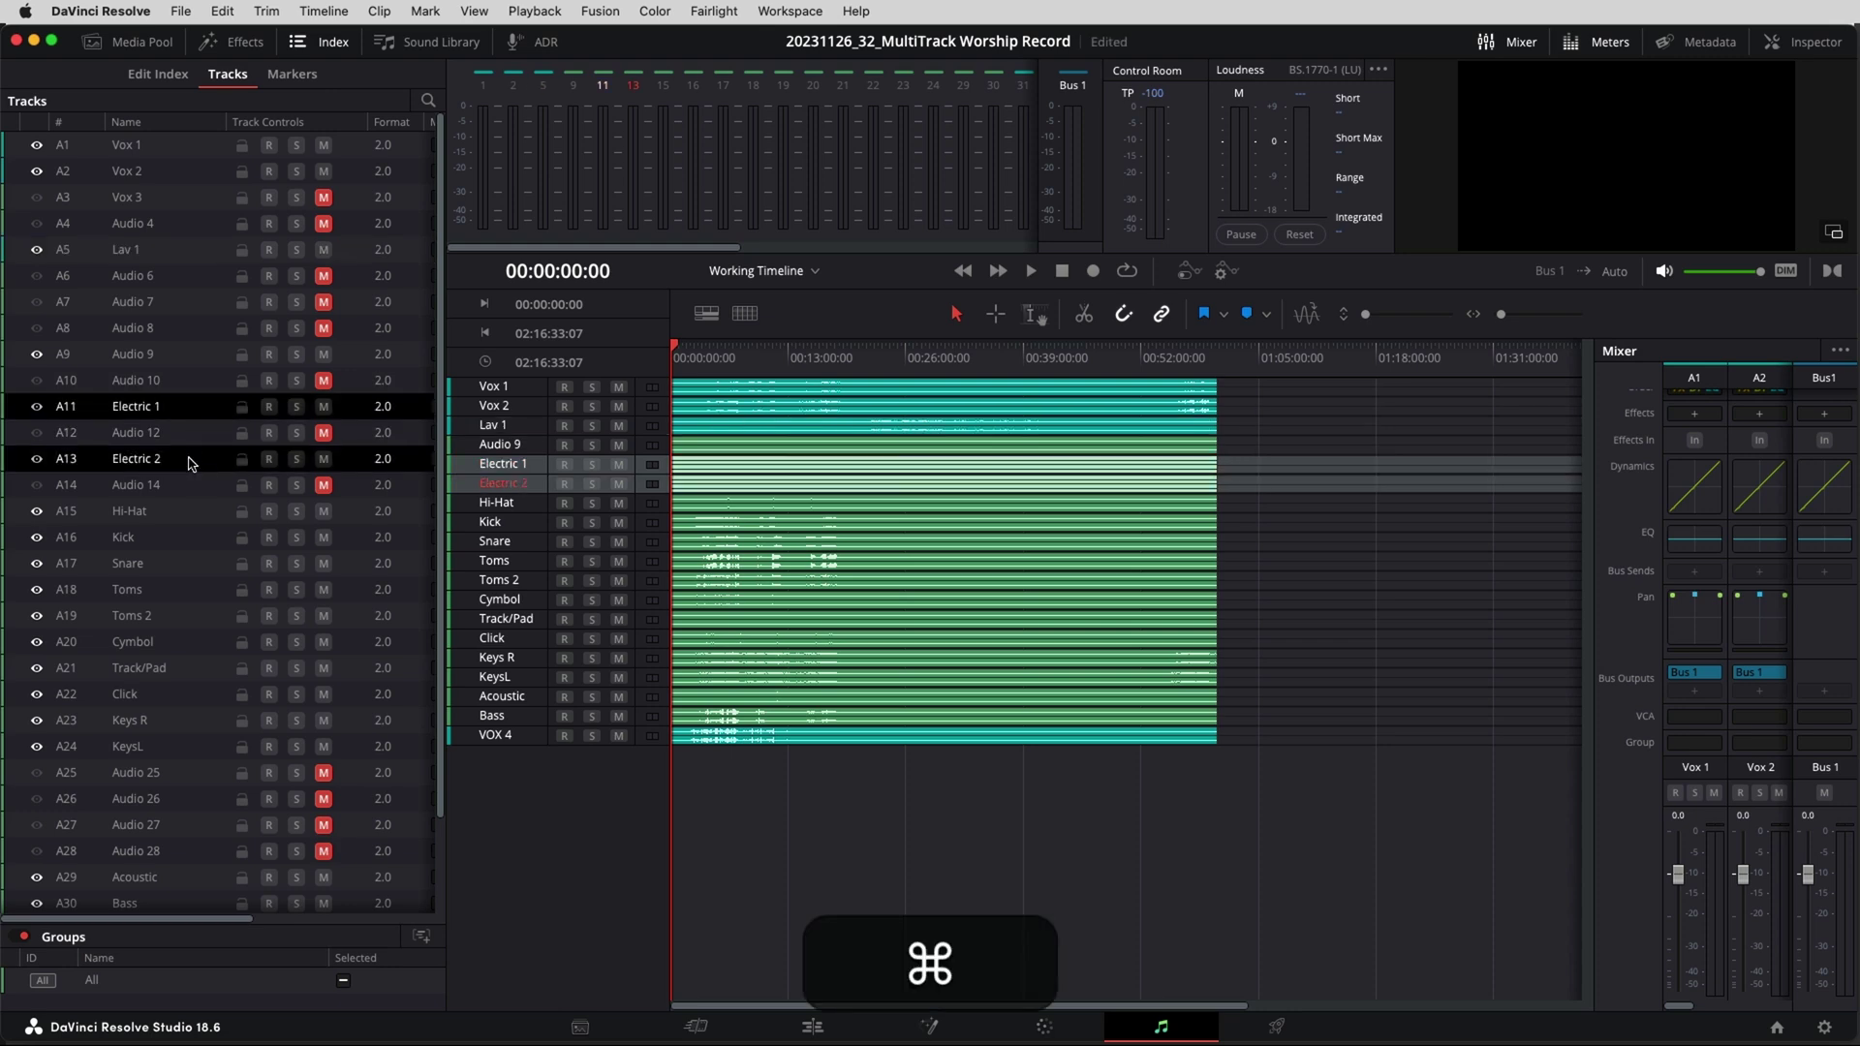
right_click(190, 464)
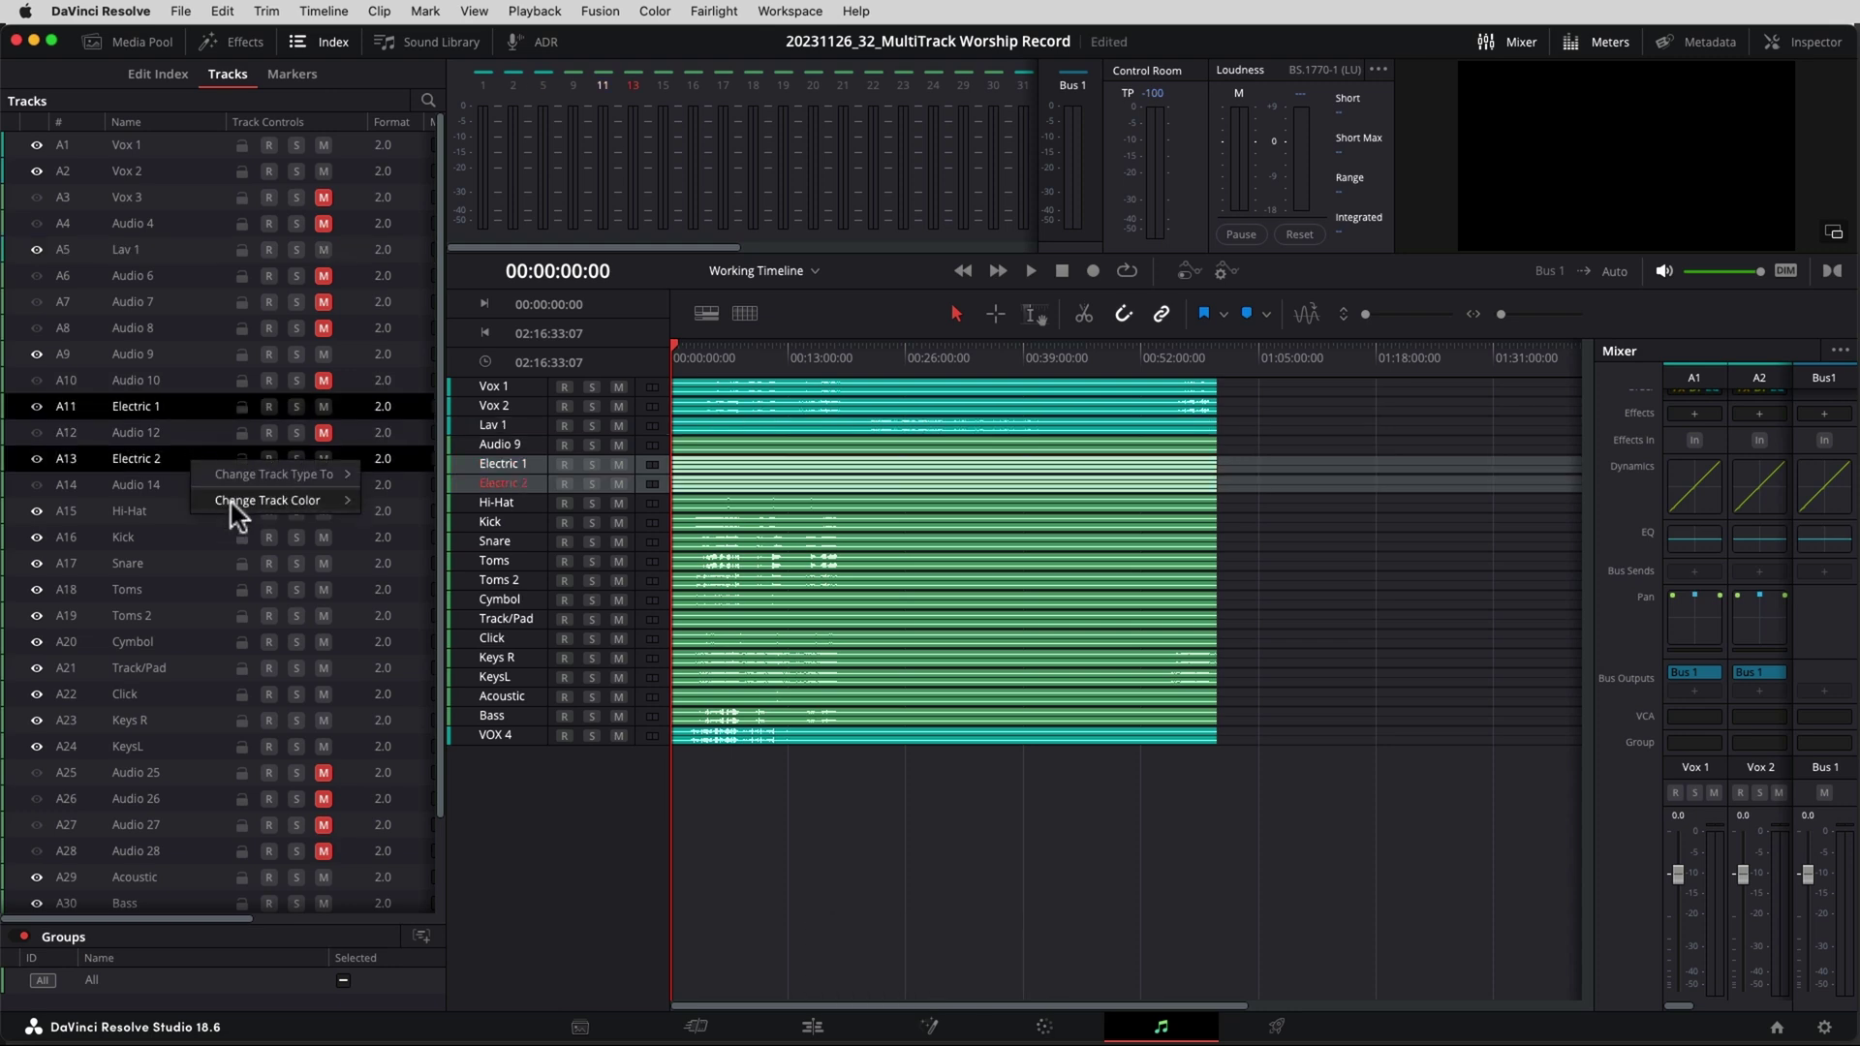
mouse_move(239, 504)
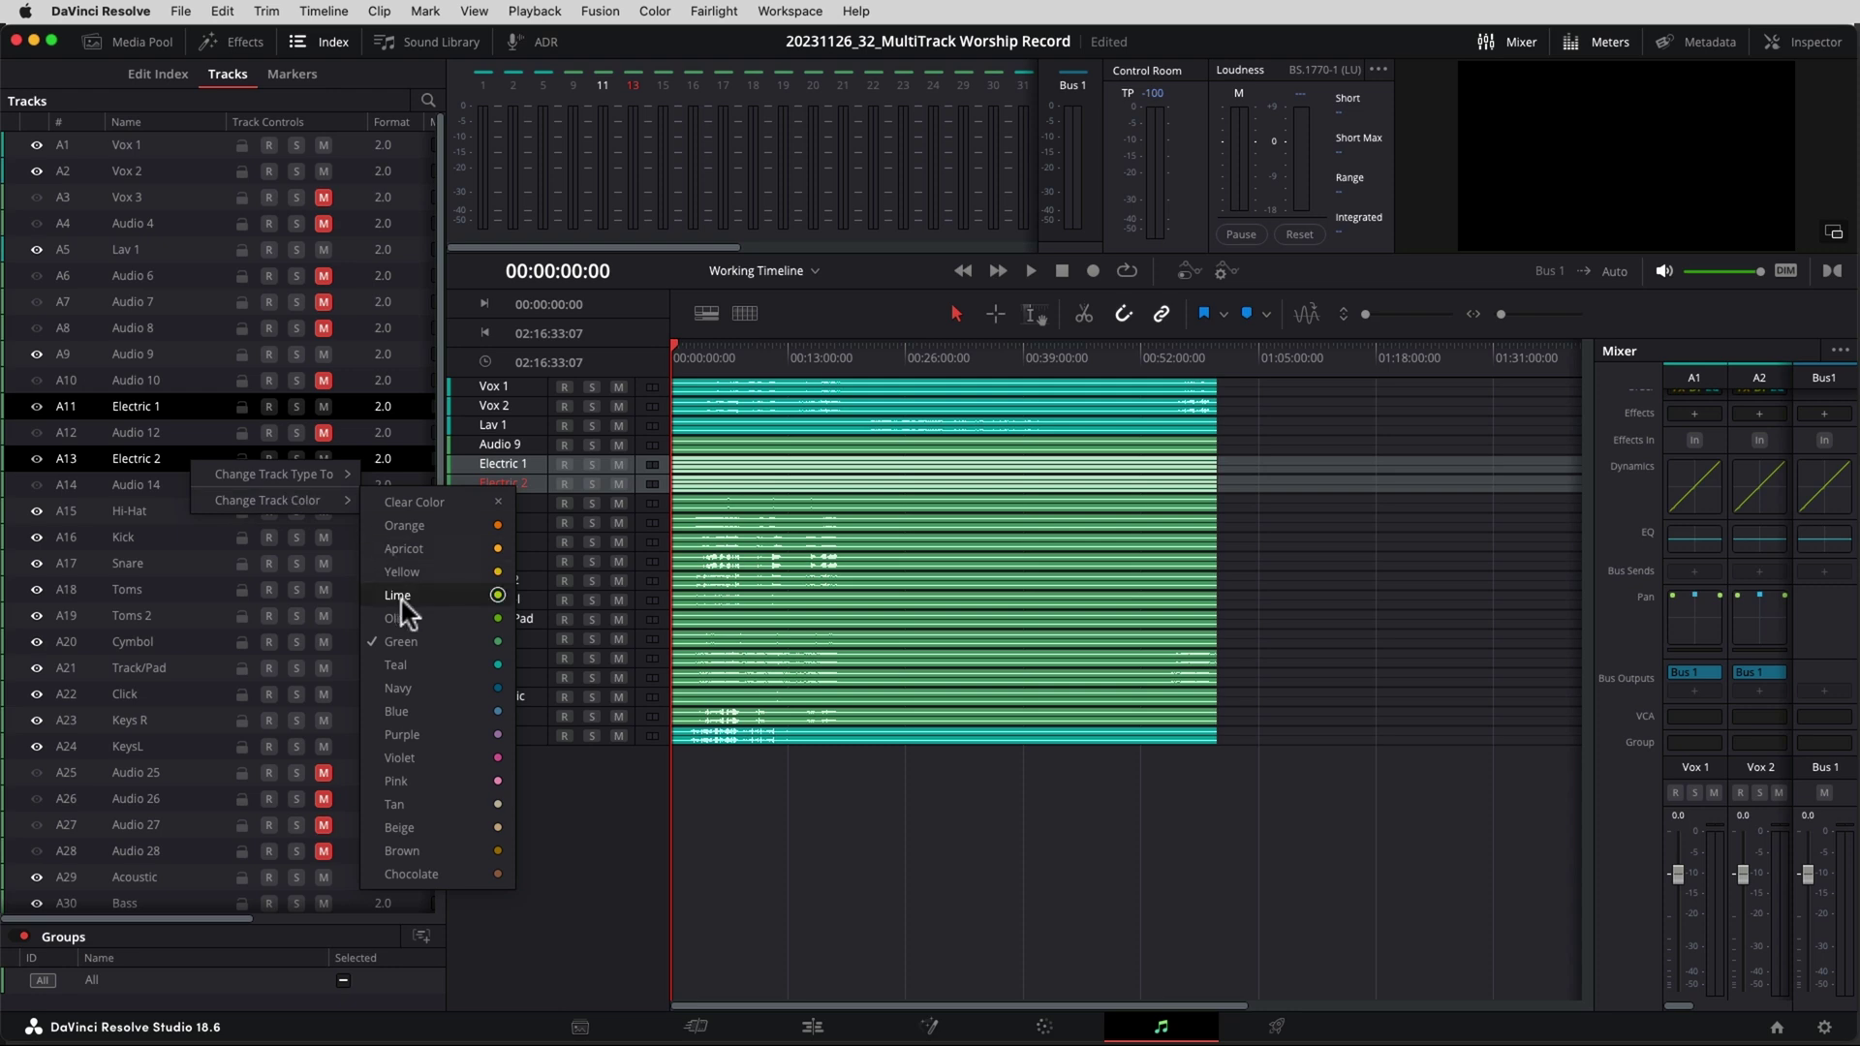
click(400, 689)
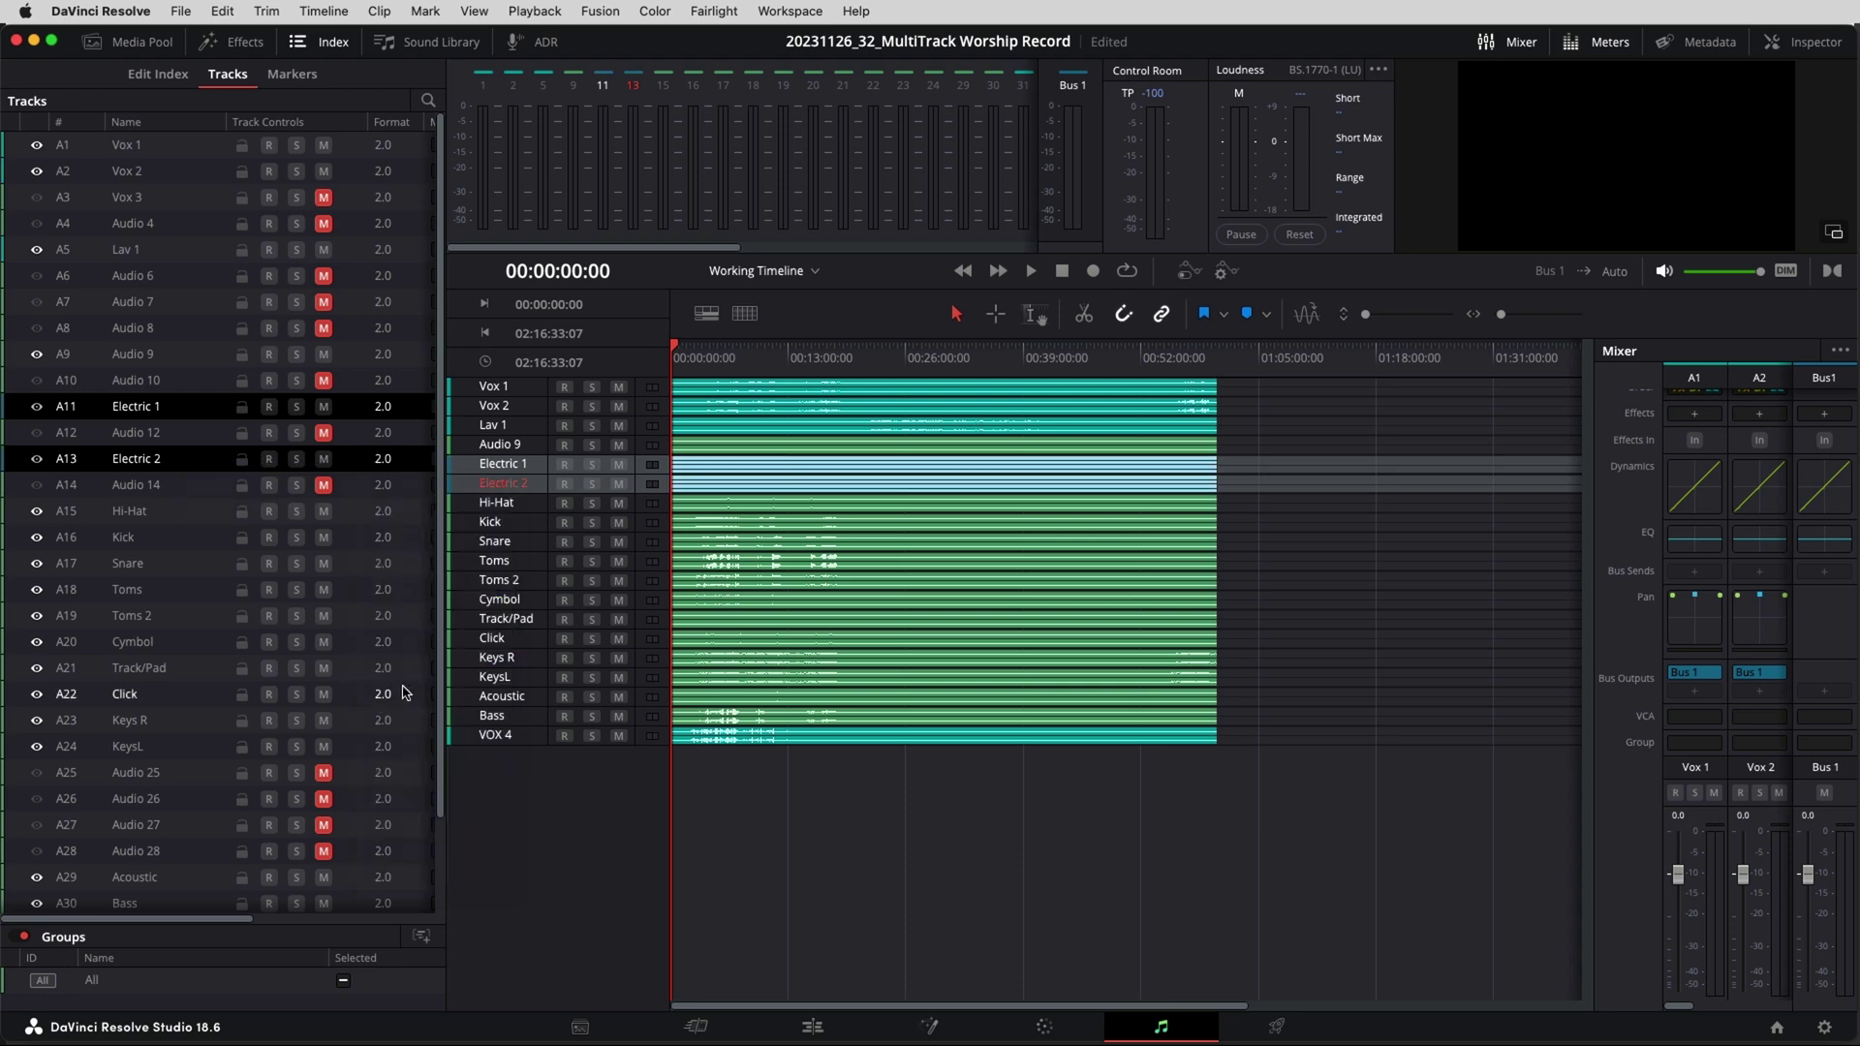
Set the track color of all drum tracks from Hi-Hat through Cymbol to Lime.
click(179, 516)
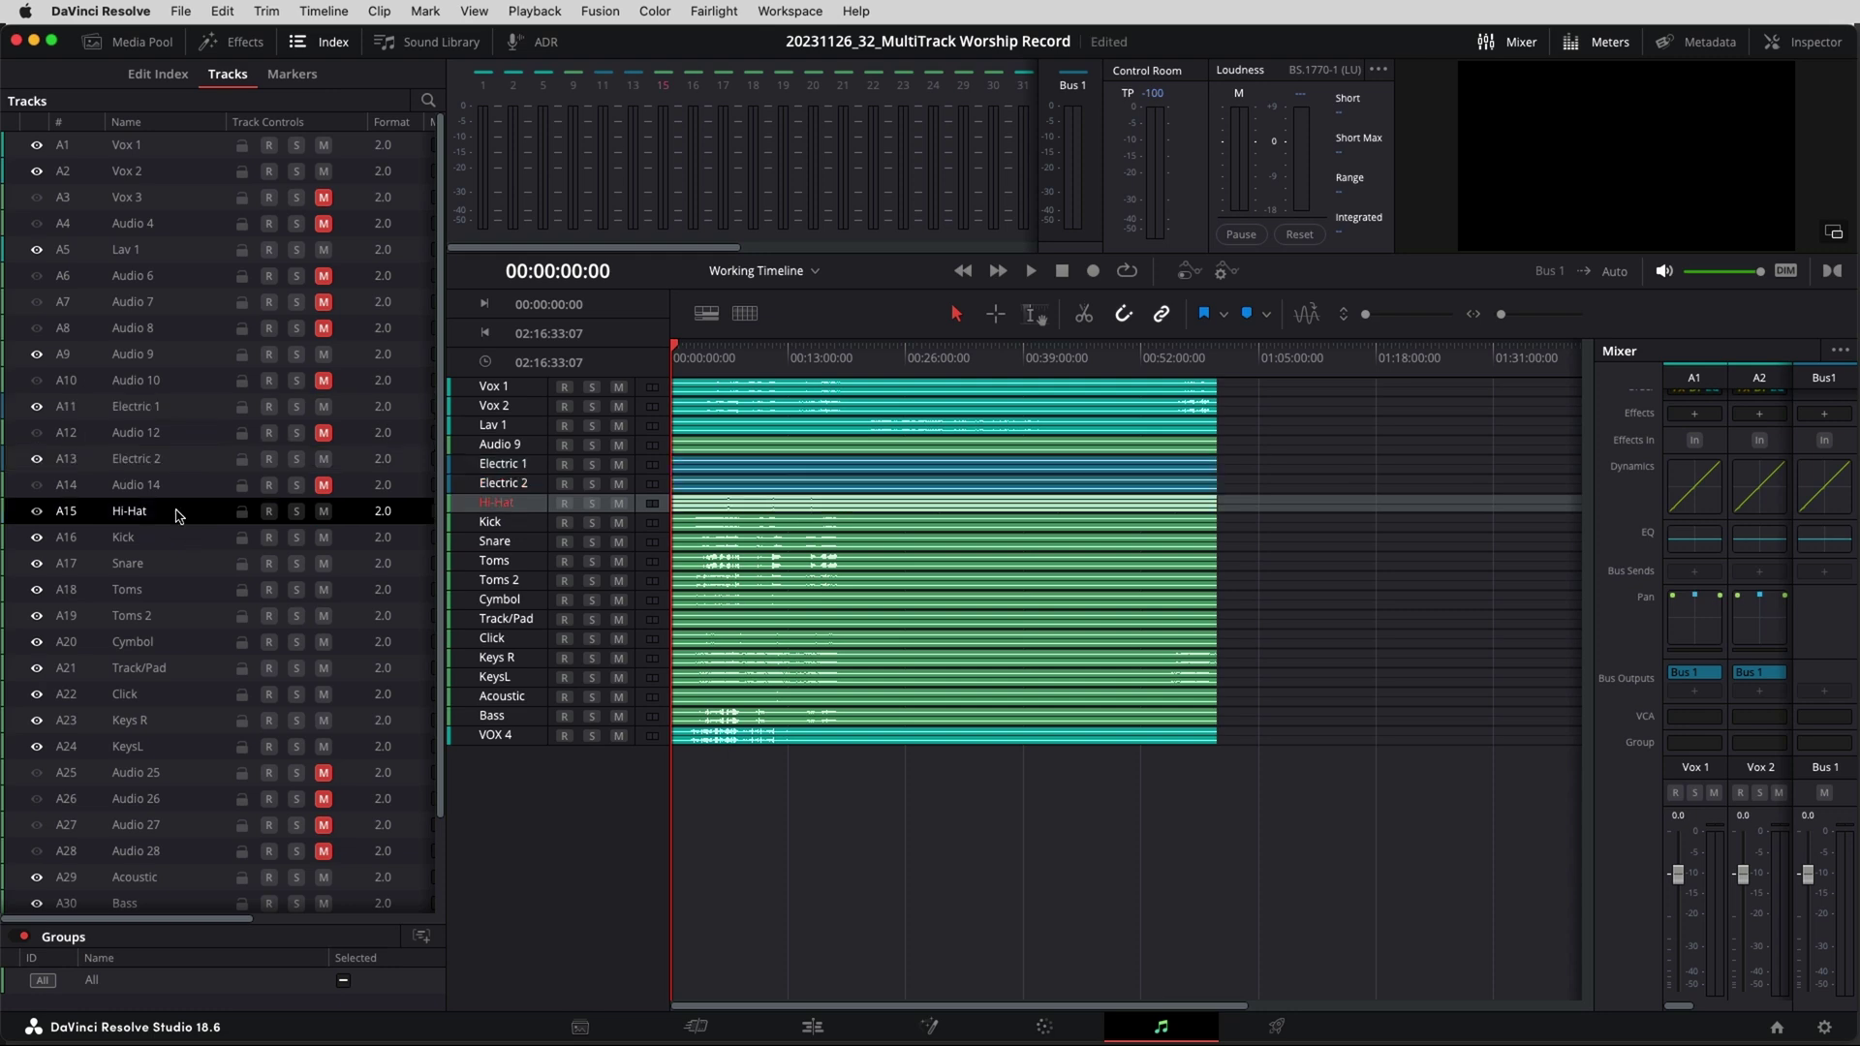
shift+click(161, 644)
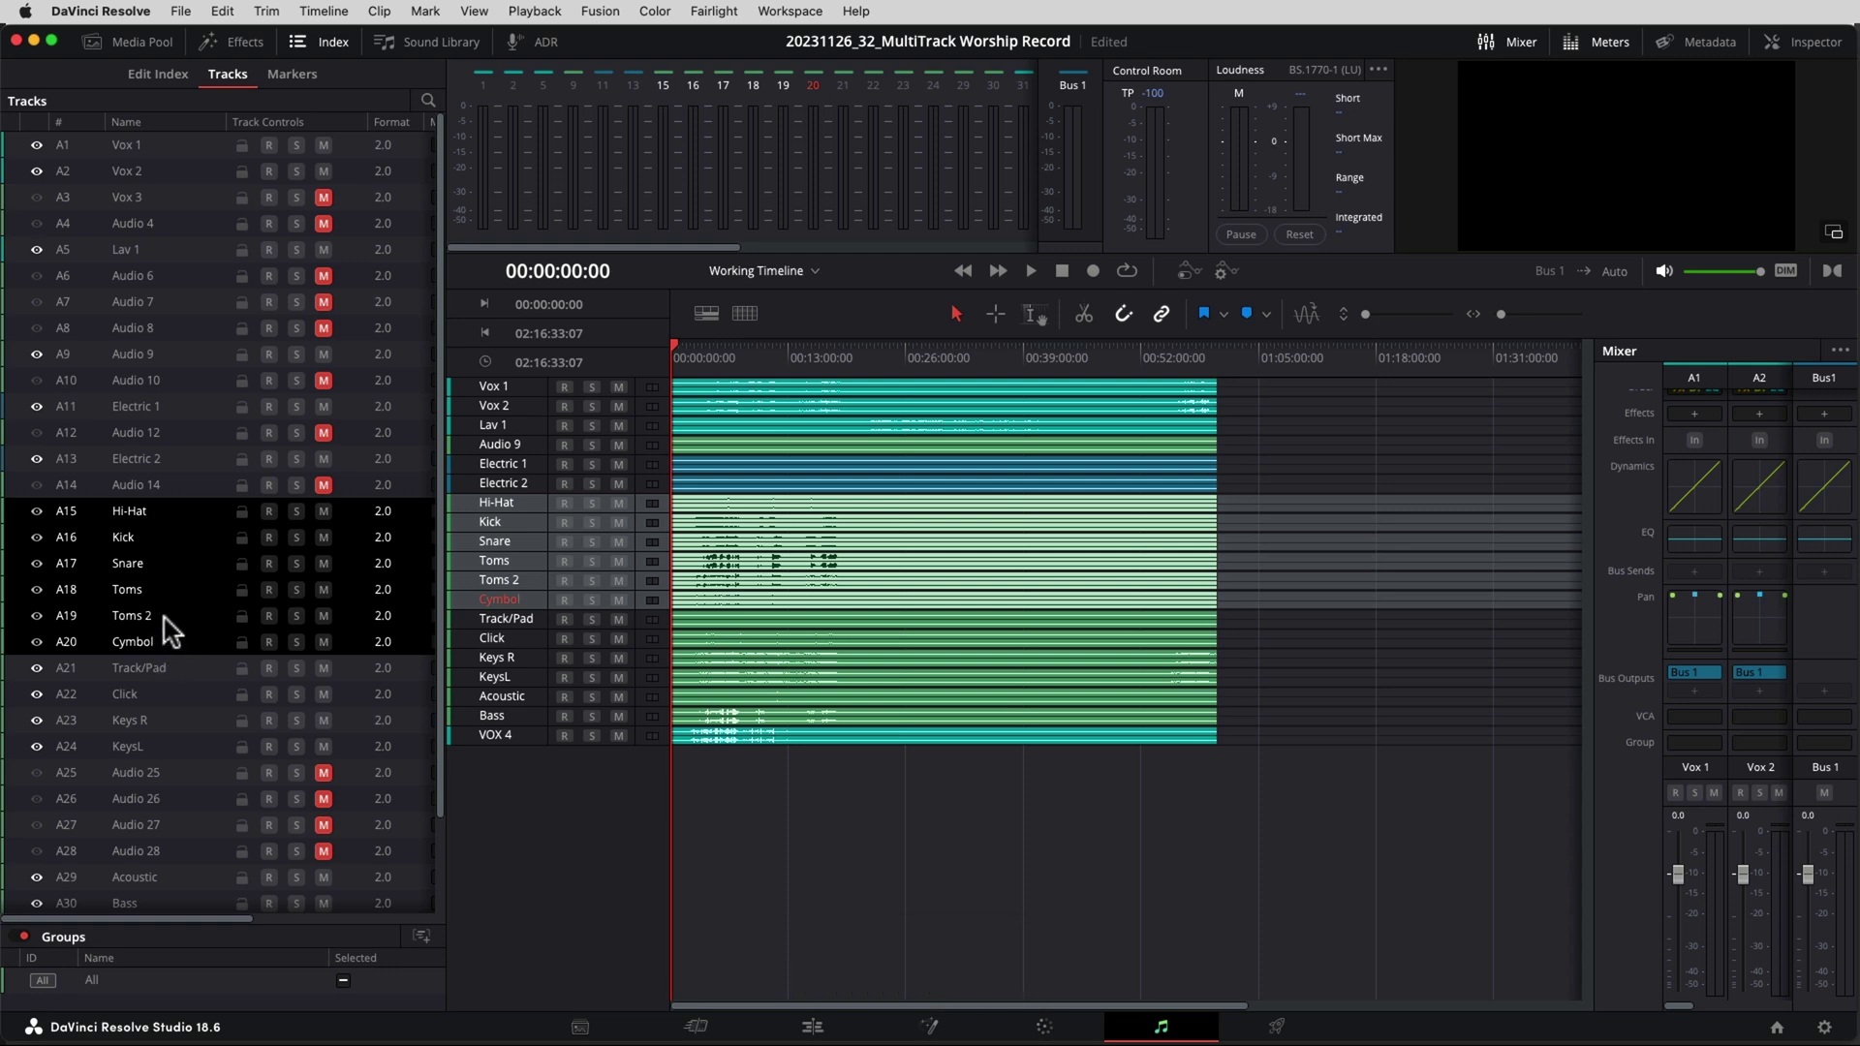
right_click(165, 621)
mouse_move(242, 660)
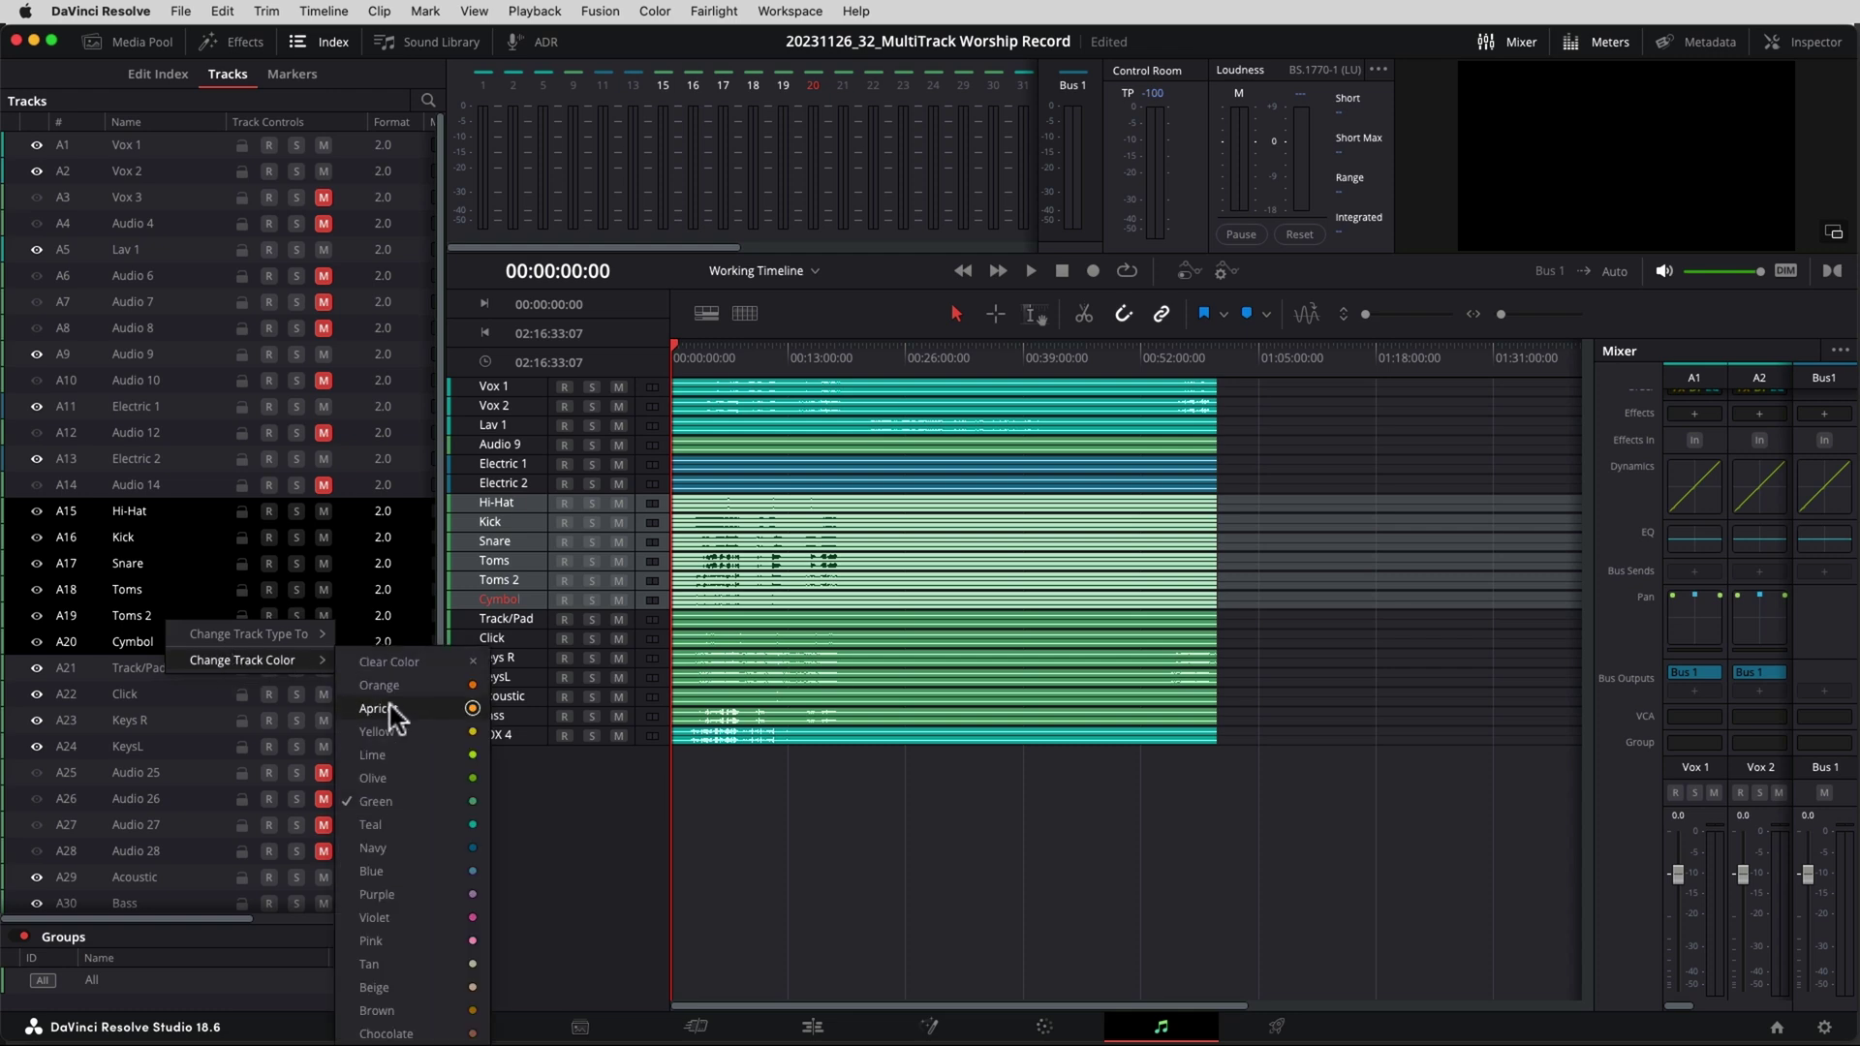
click(395, 756)
Change the color of the Track/Pad track to Pink.
click(199, 683)
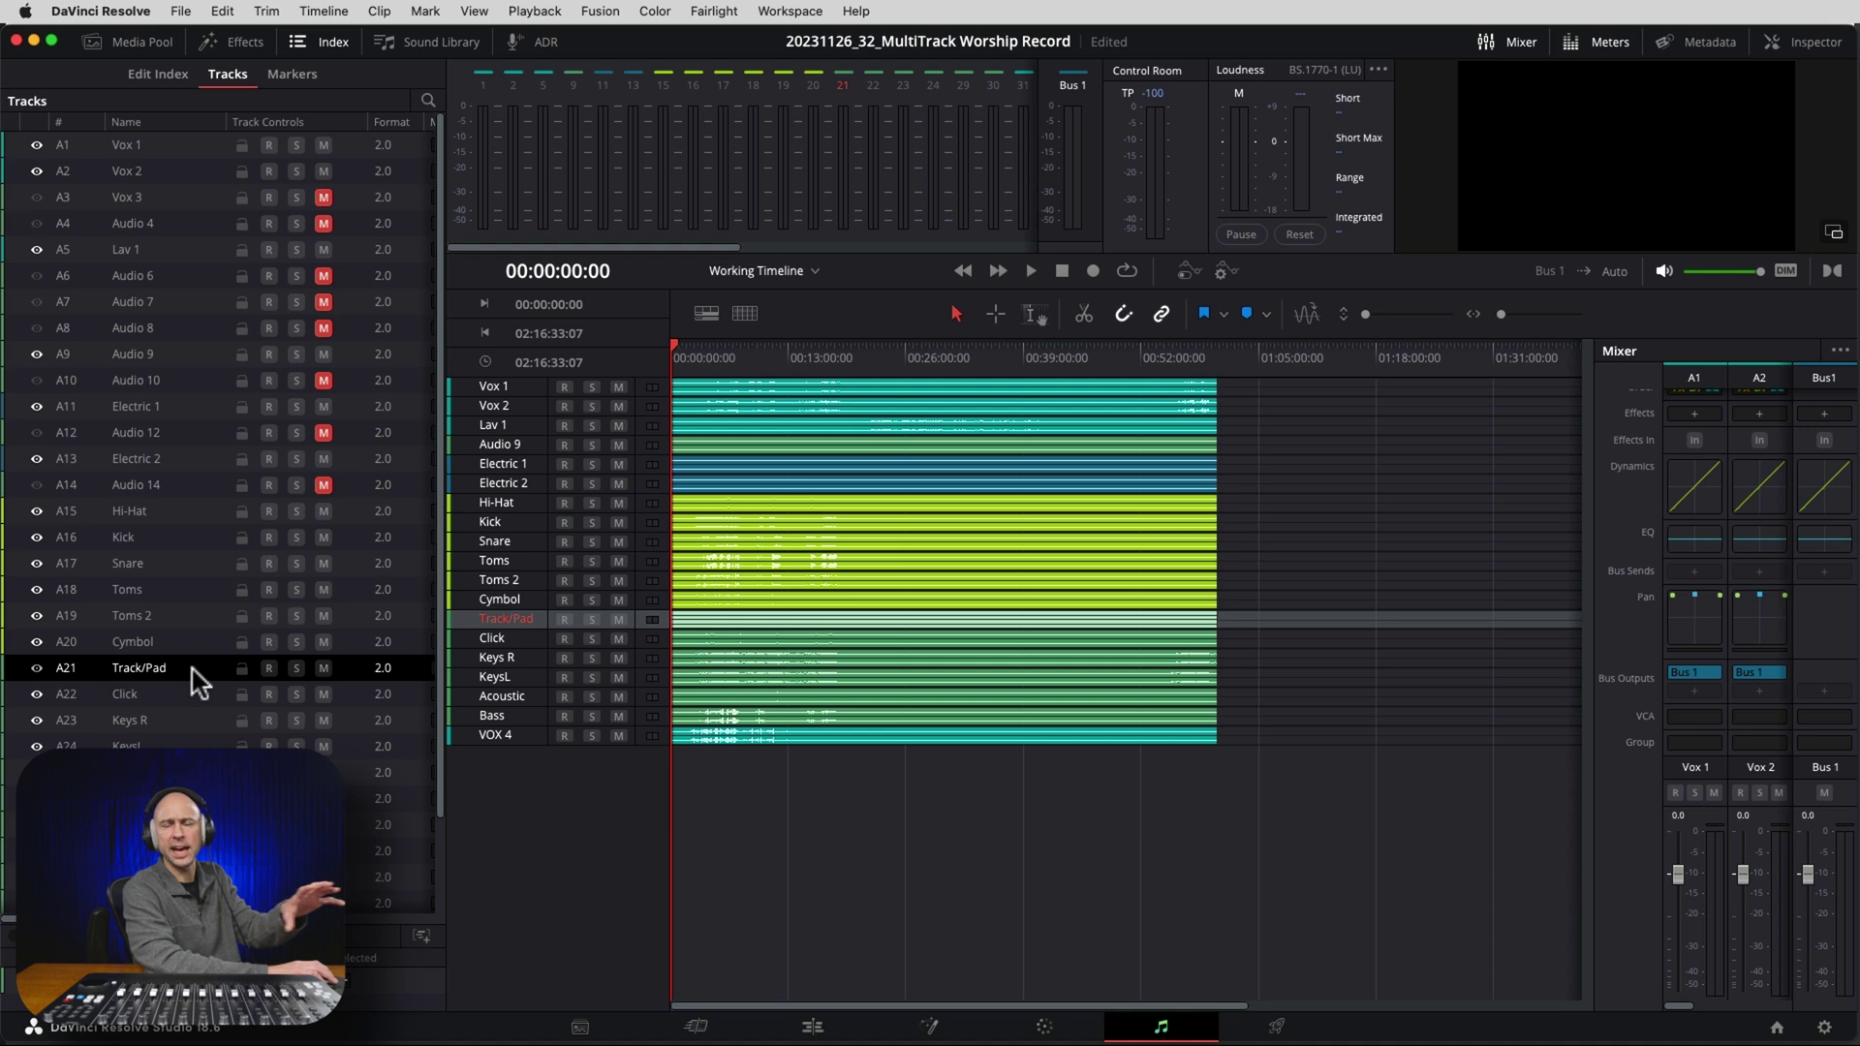
right_click(193, 670)
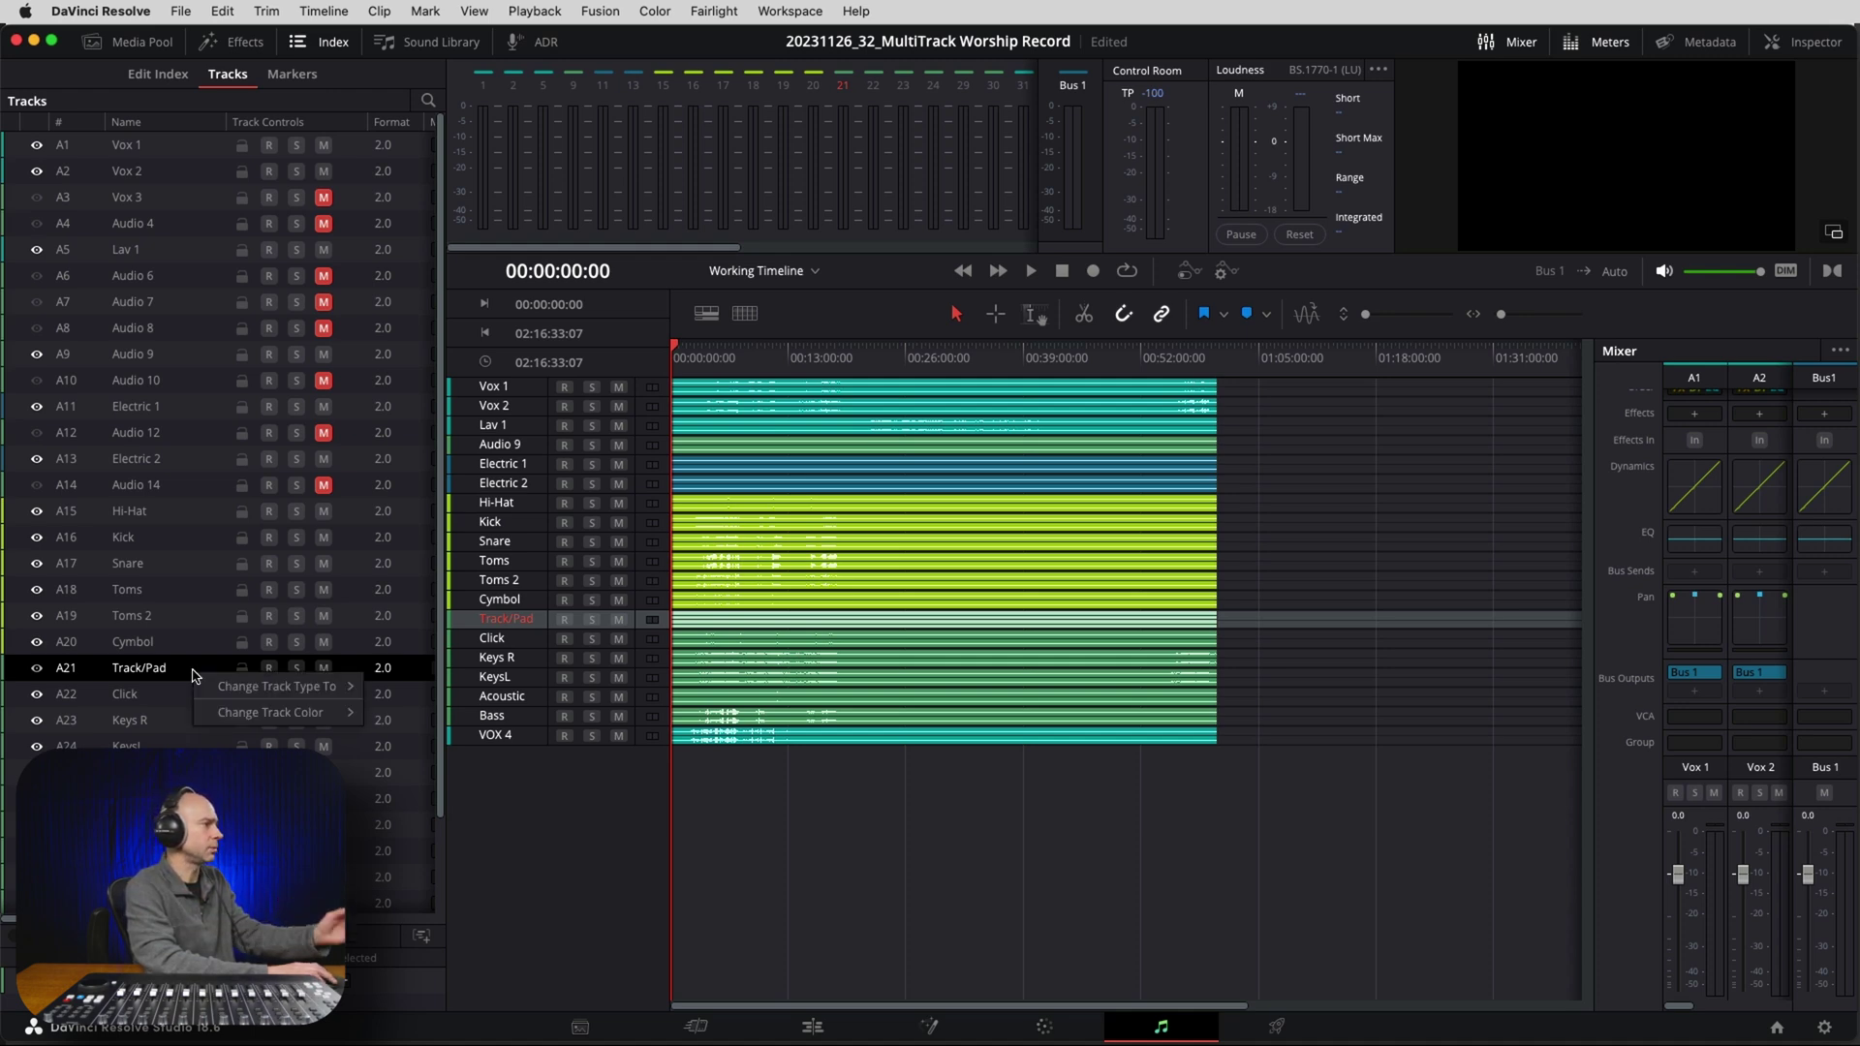
mouse_move(278, 710)
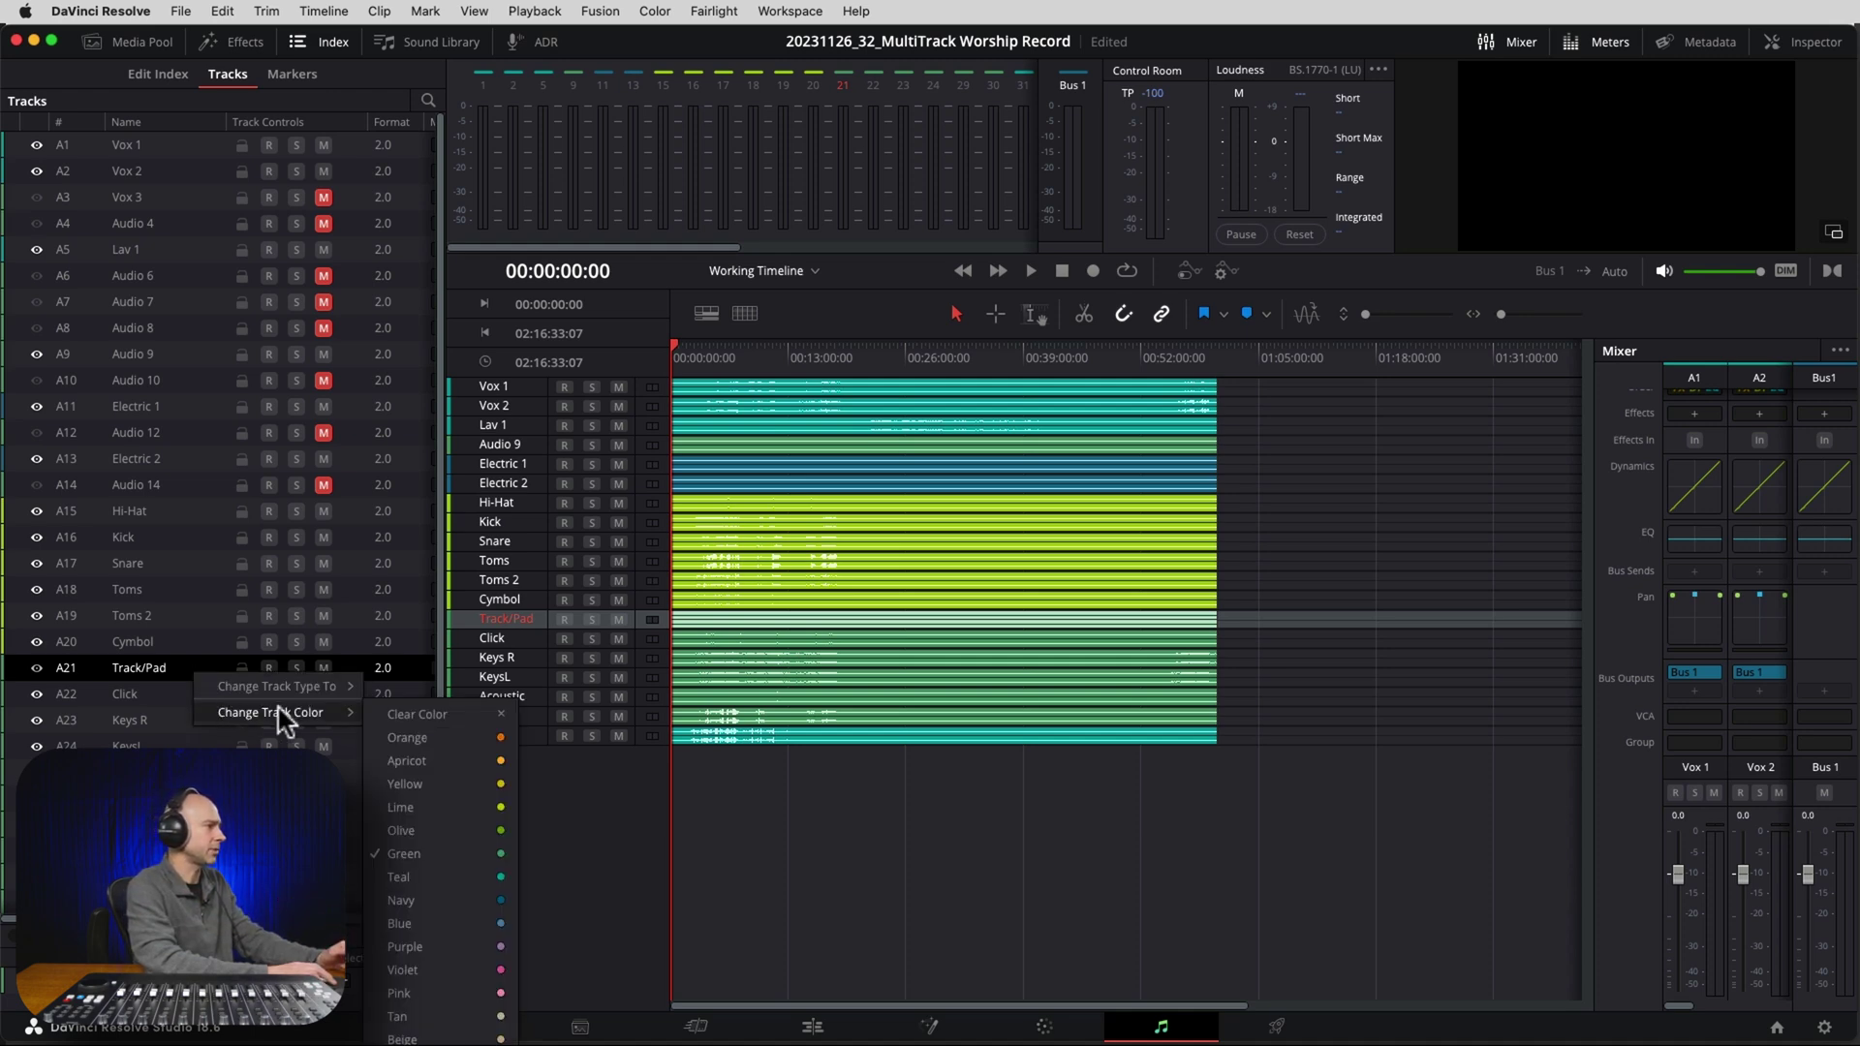
click(445, 995)
Change the color of the Click track to Purple.
right_click(175, 695)
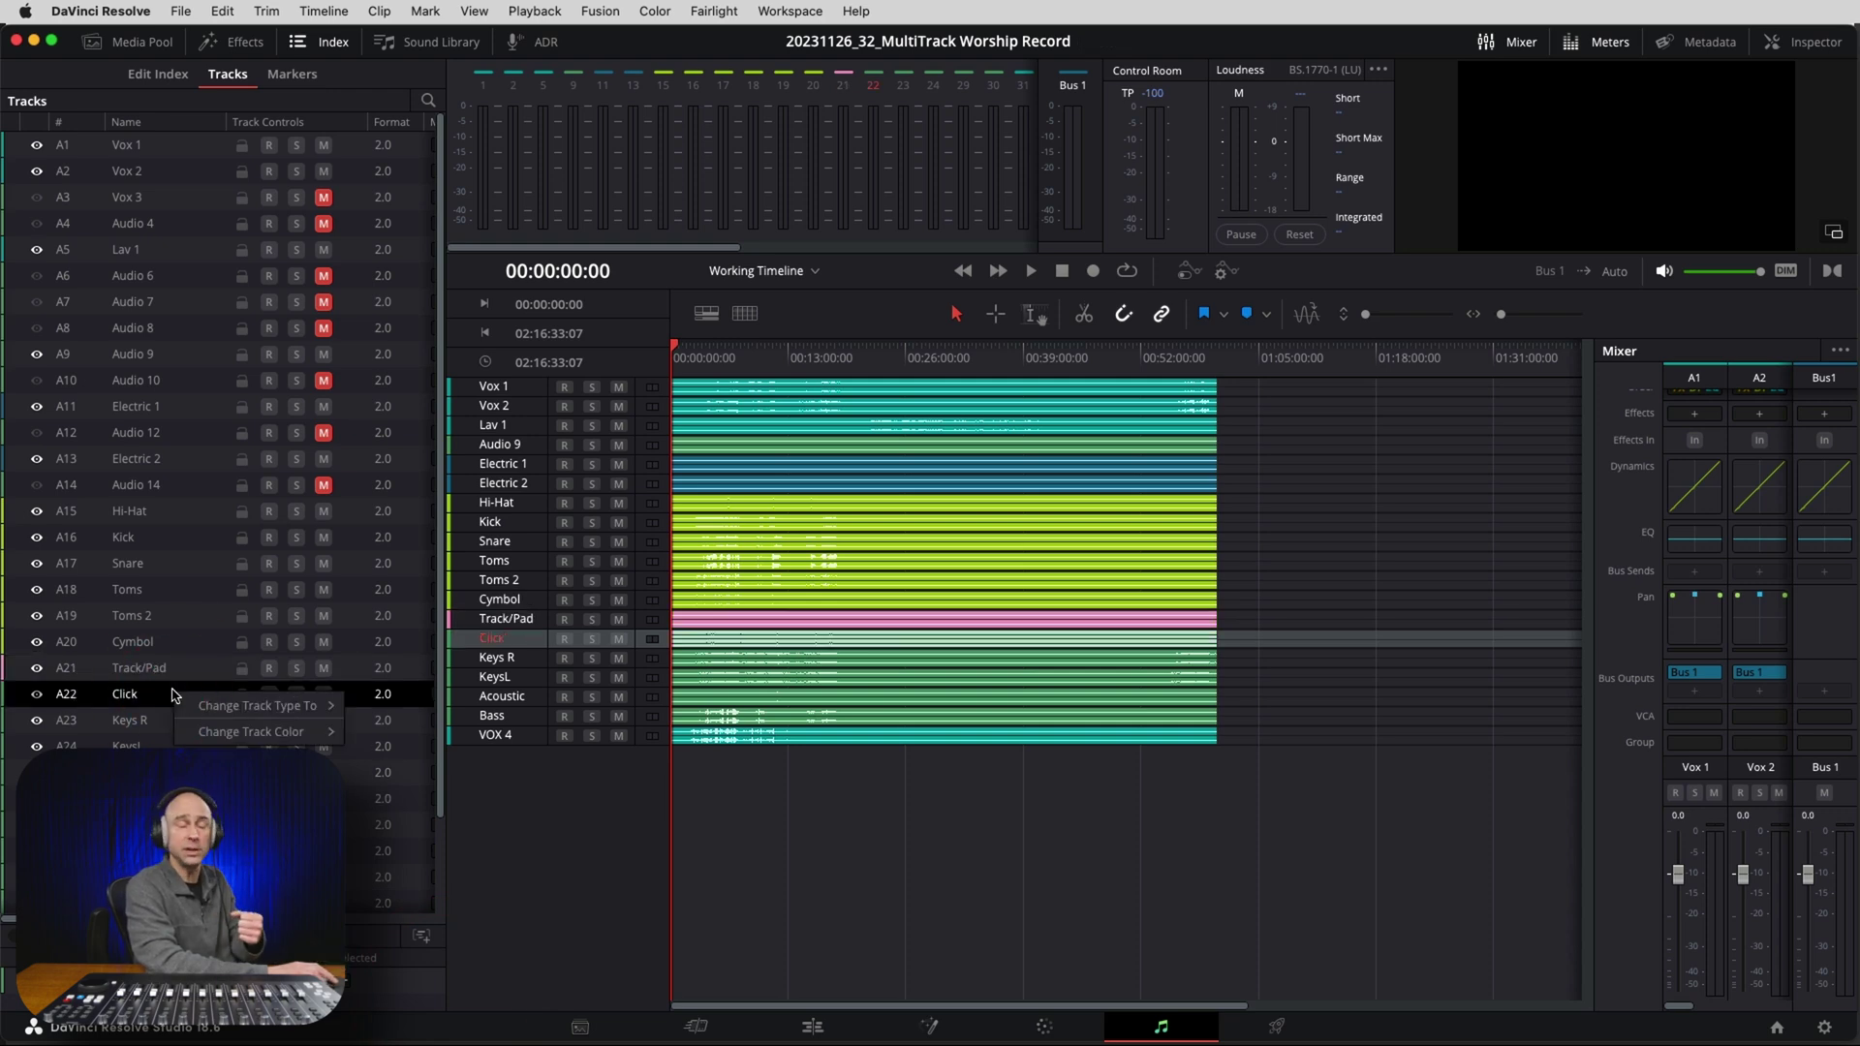
mouse_move(213, 734)
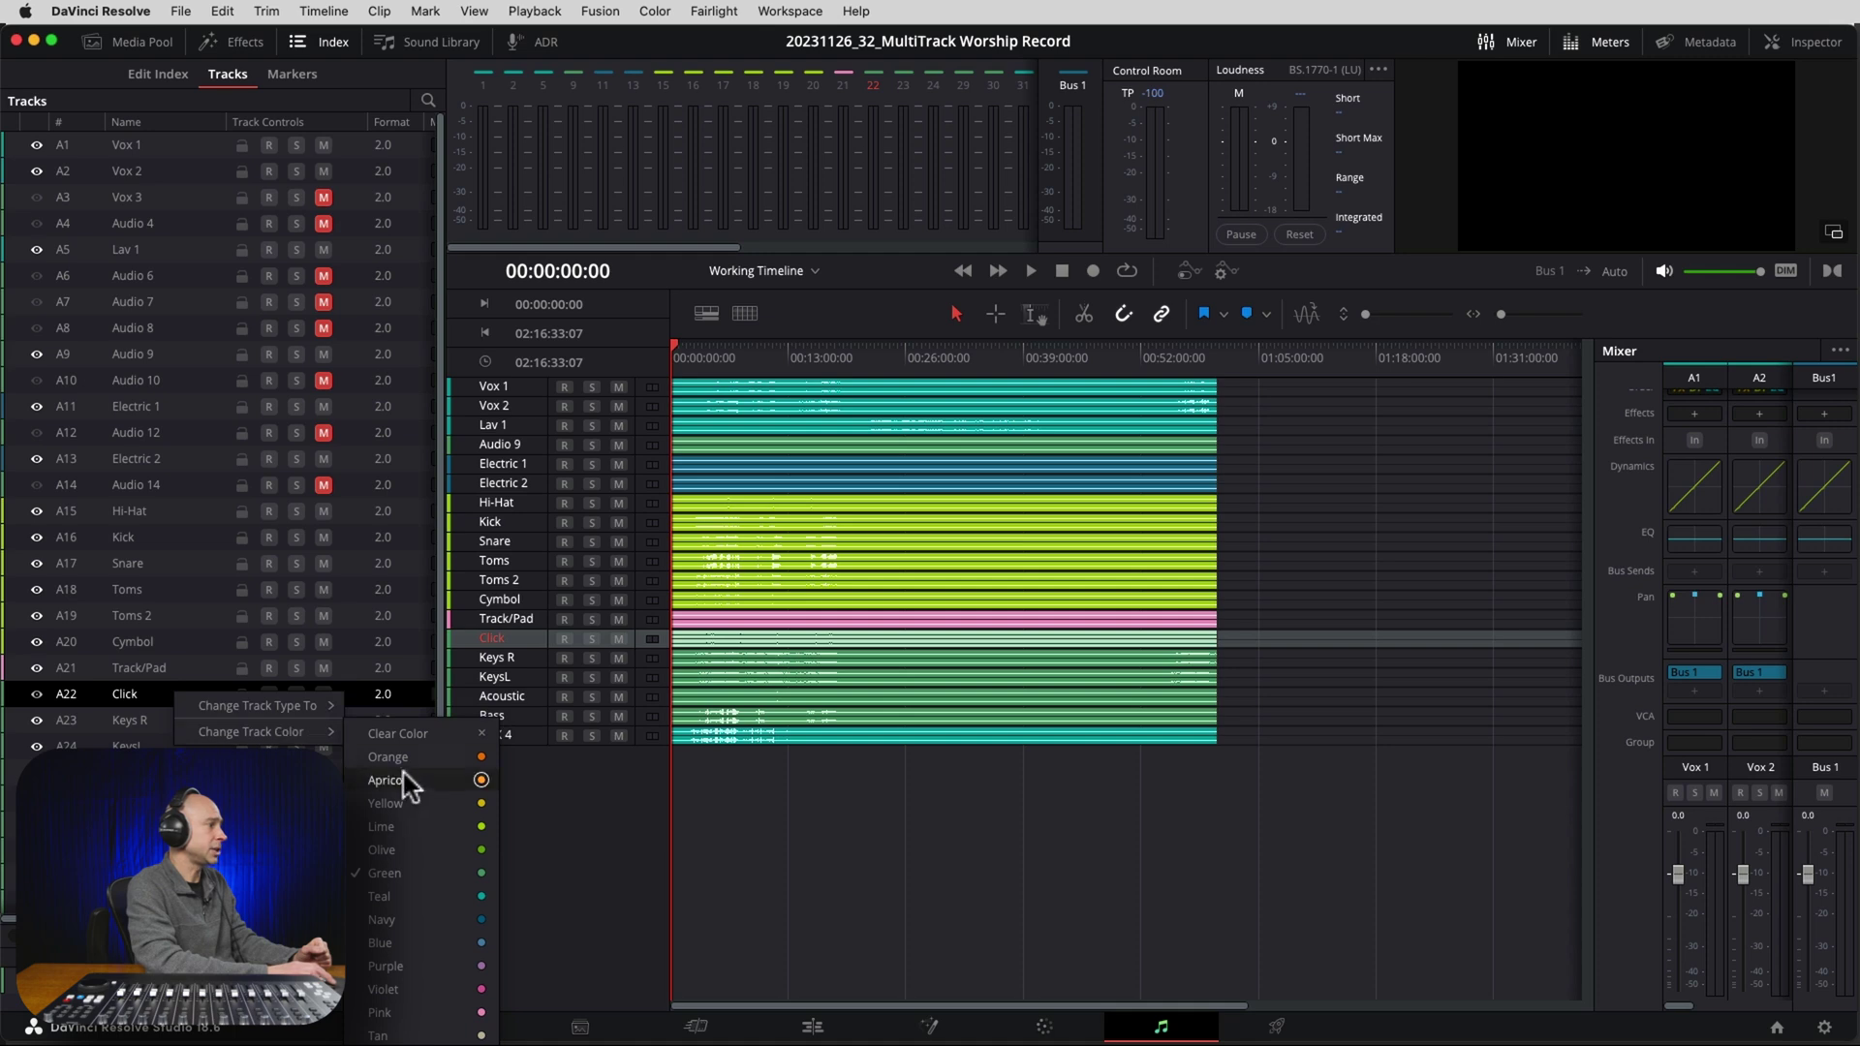
click(388, 964)
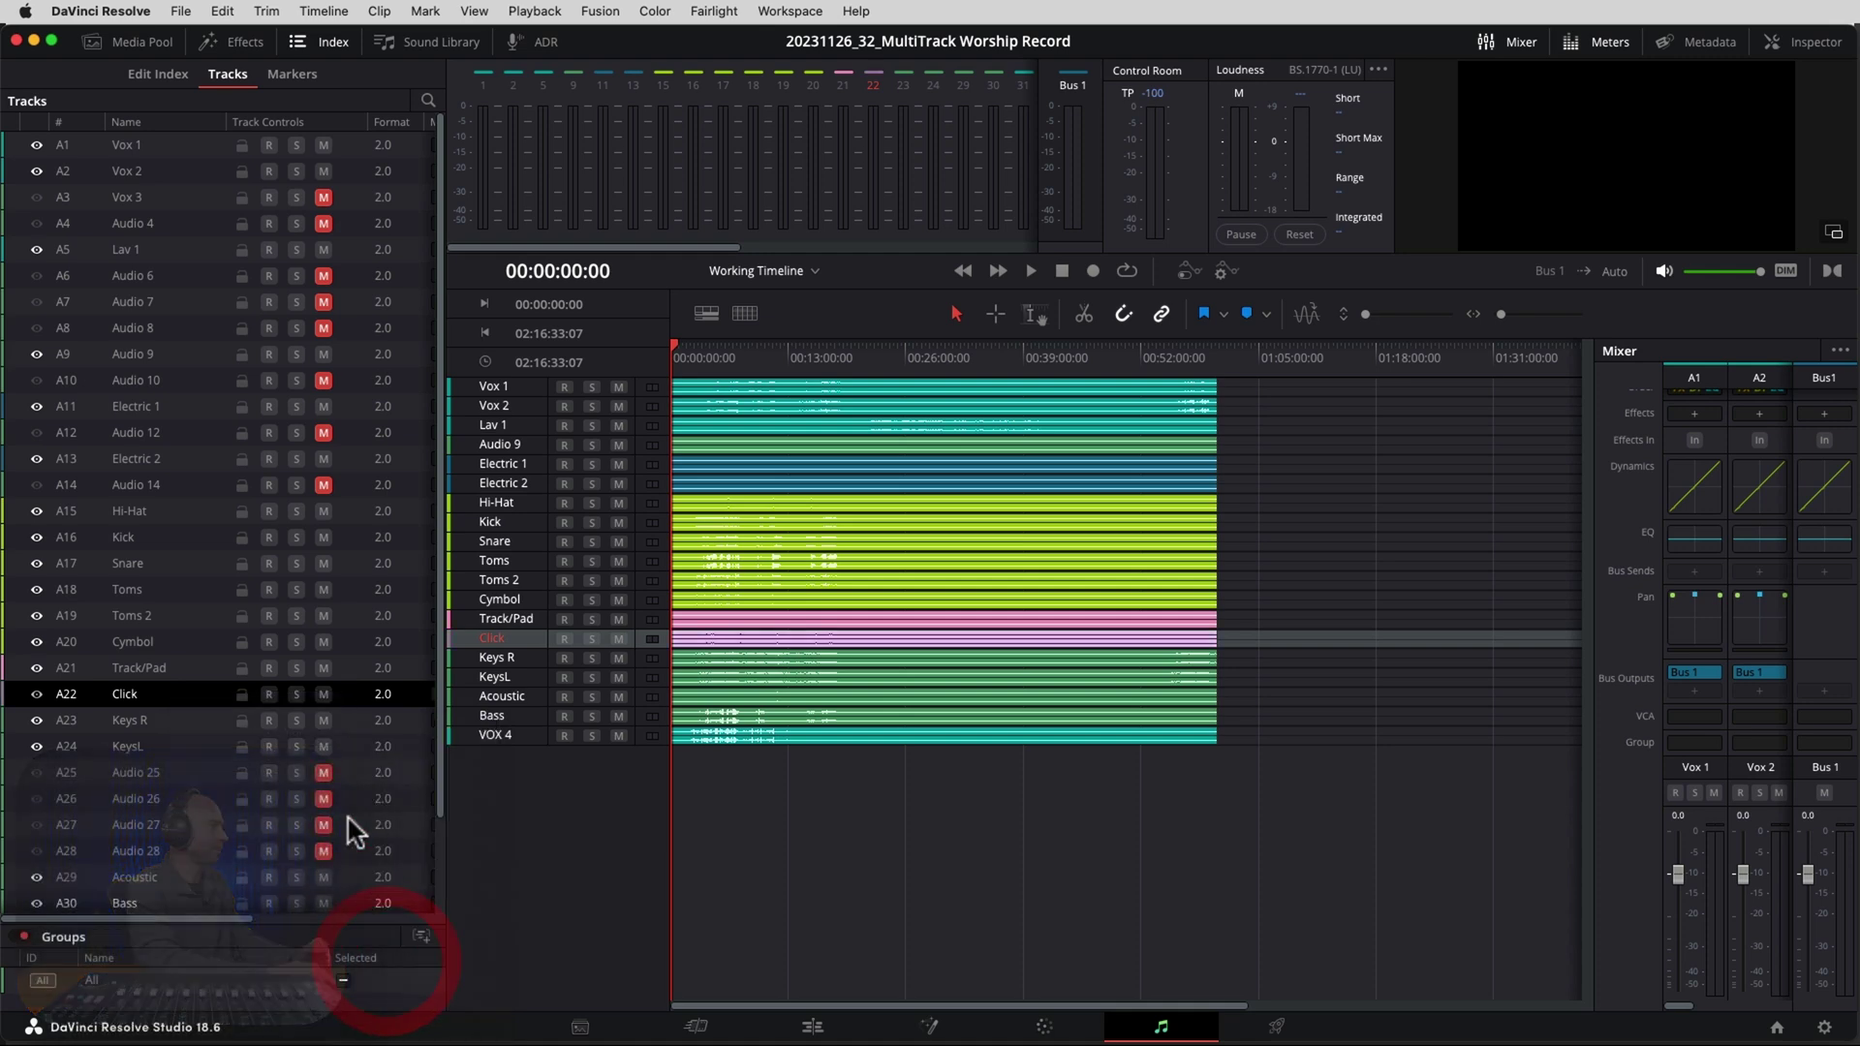
Set the track color of Keys R and KeysL to Pink.
click(223, 720)
super+click(208, 747)
right_click(177, 748)
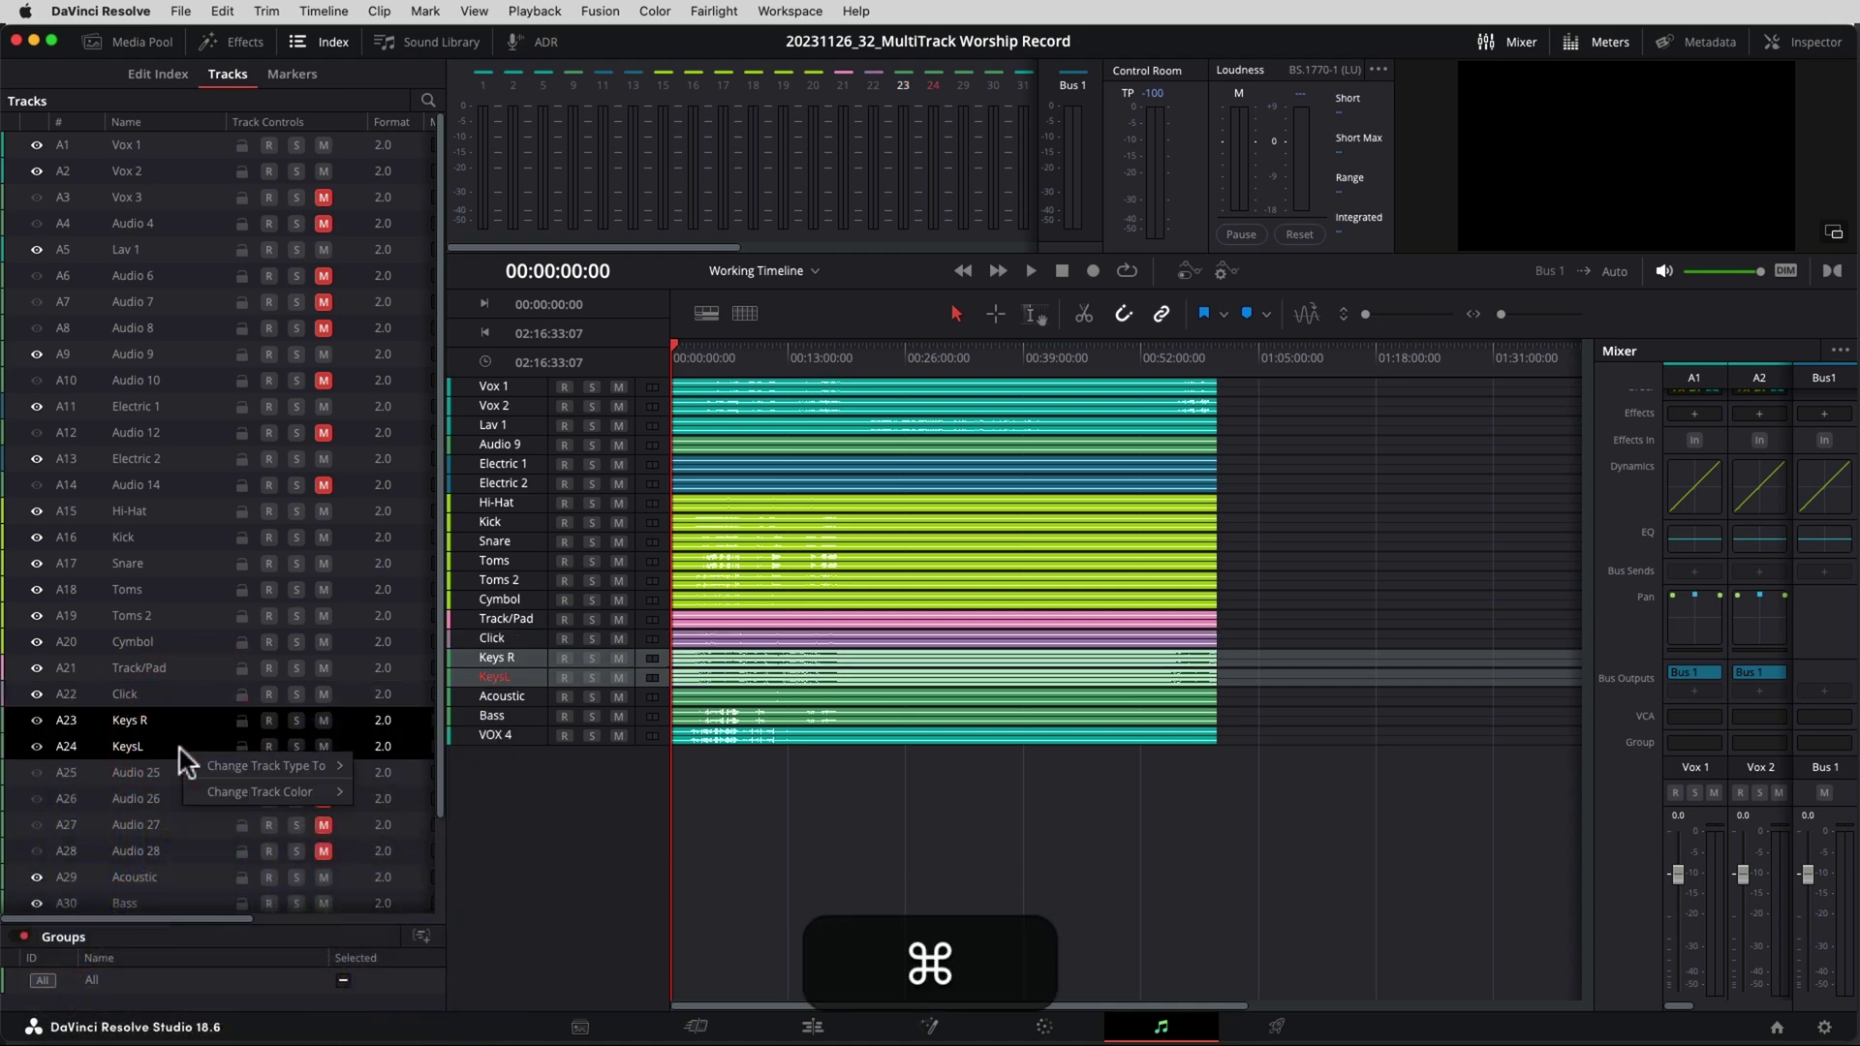
mouse_move(242, 792)
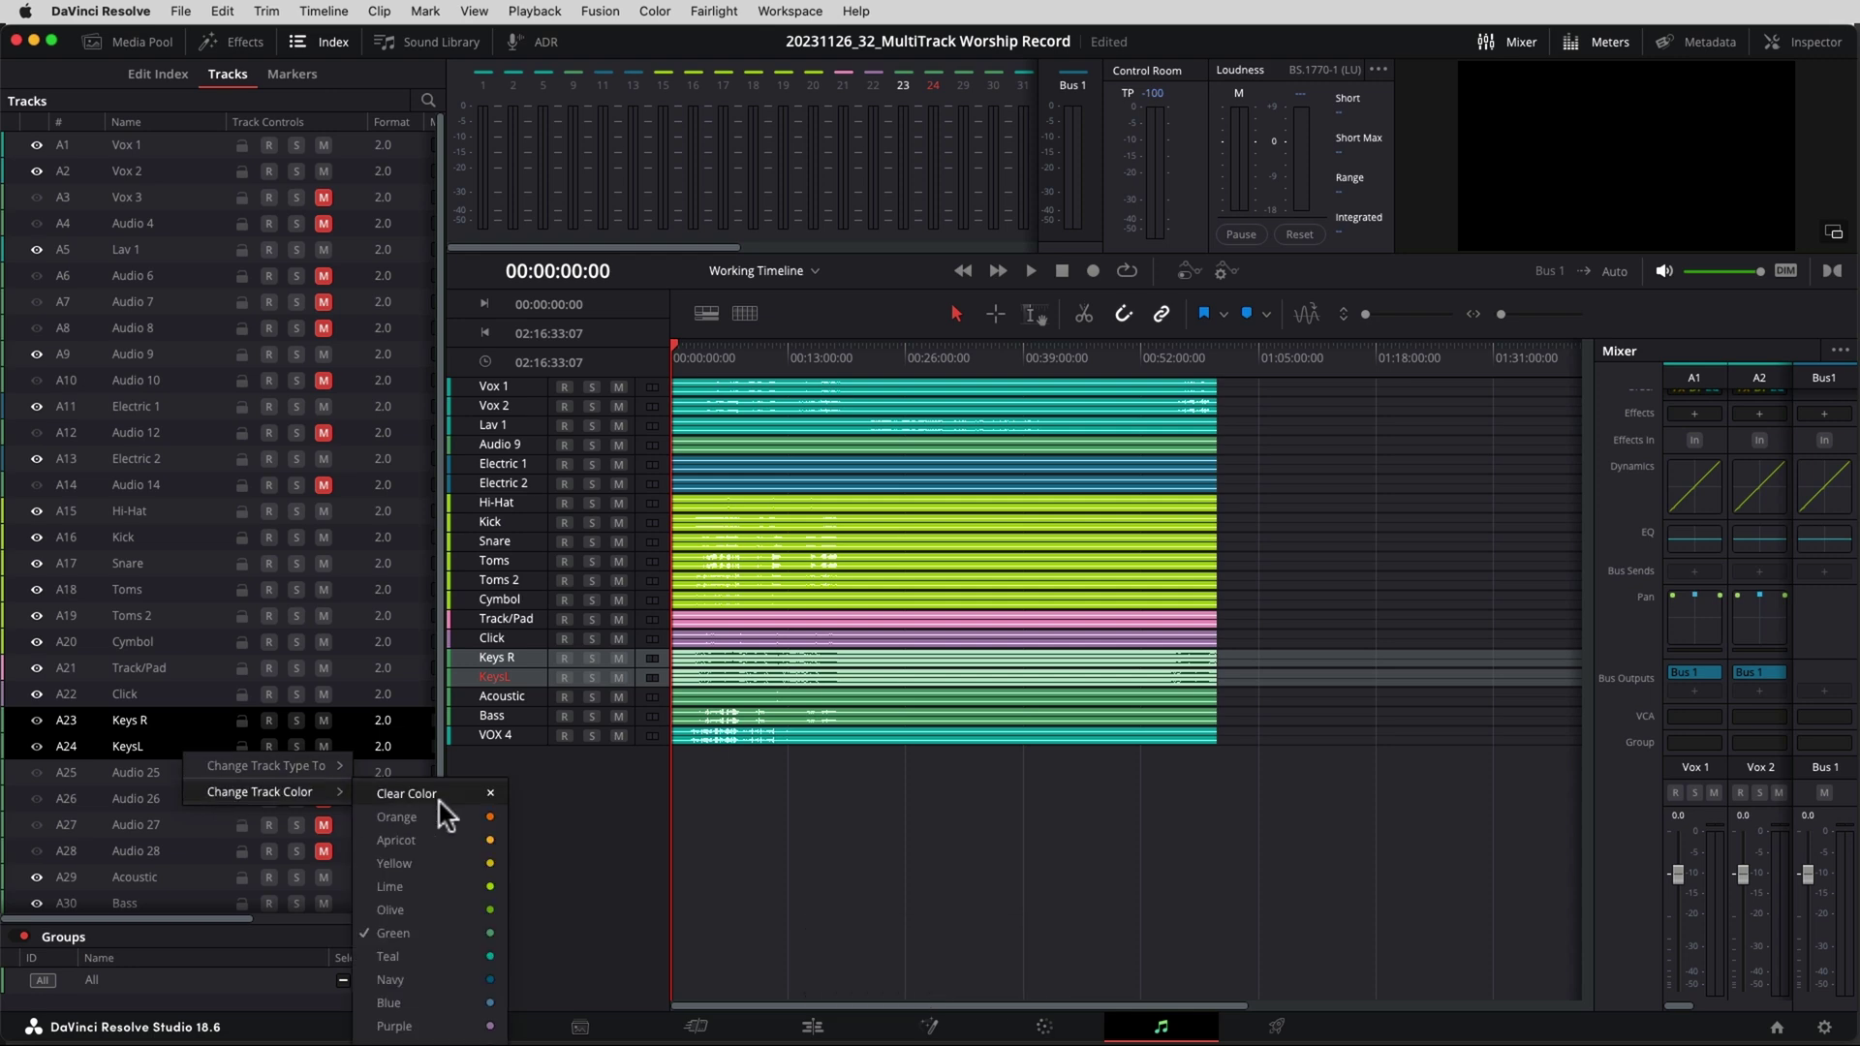
click(394, 1025)
Change the color of the Acoustic track to Blue.
scroll(199, 775, down, 2)
click(199, 774)
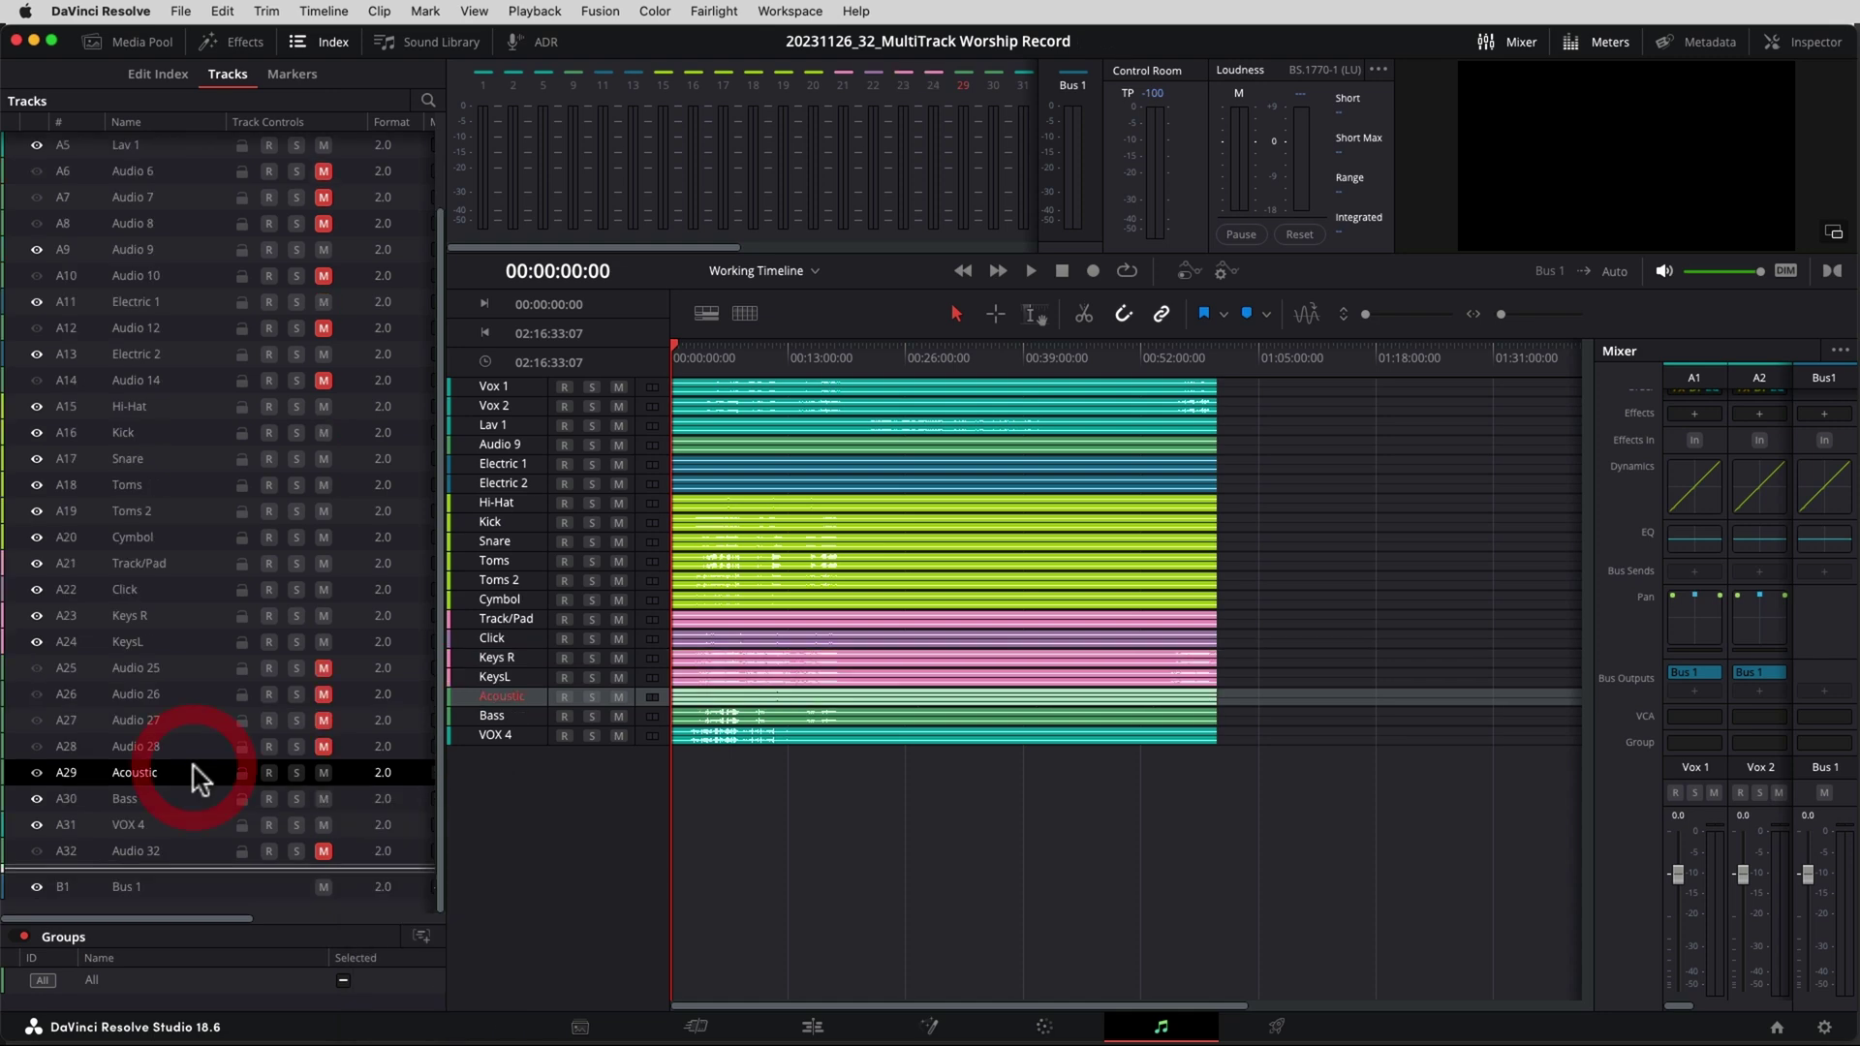
right_click(195, 771)
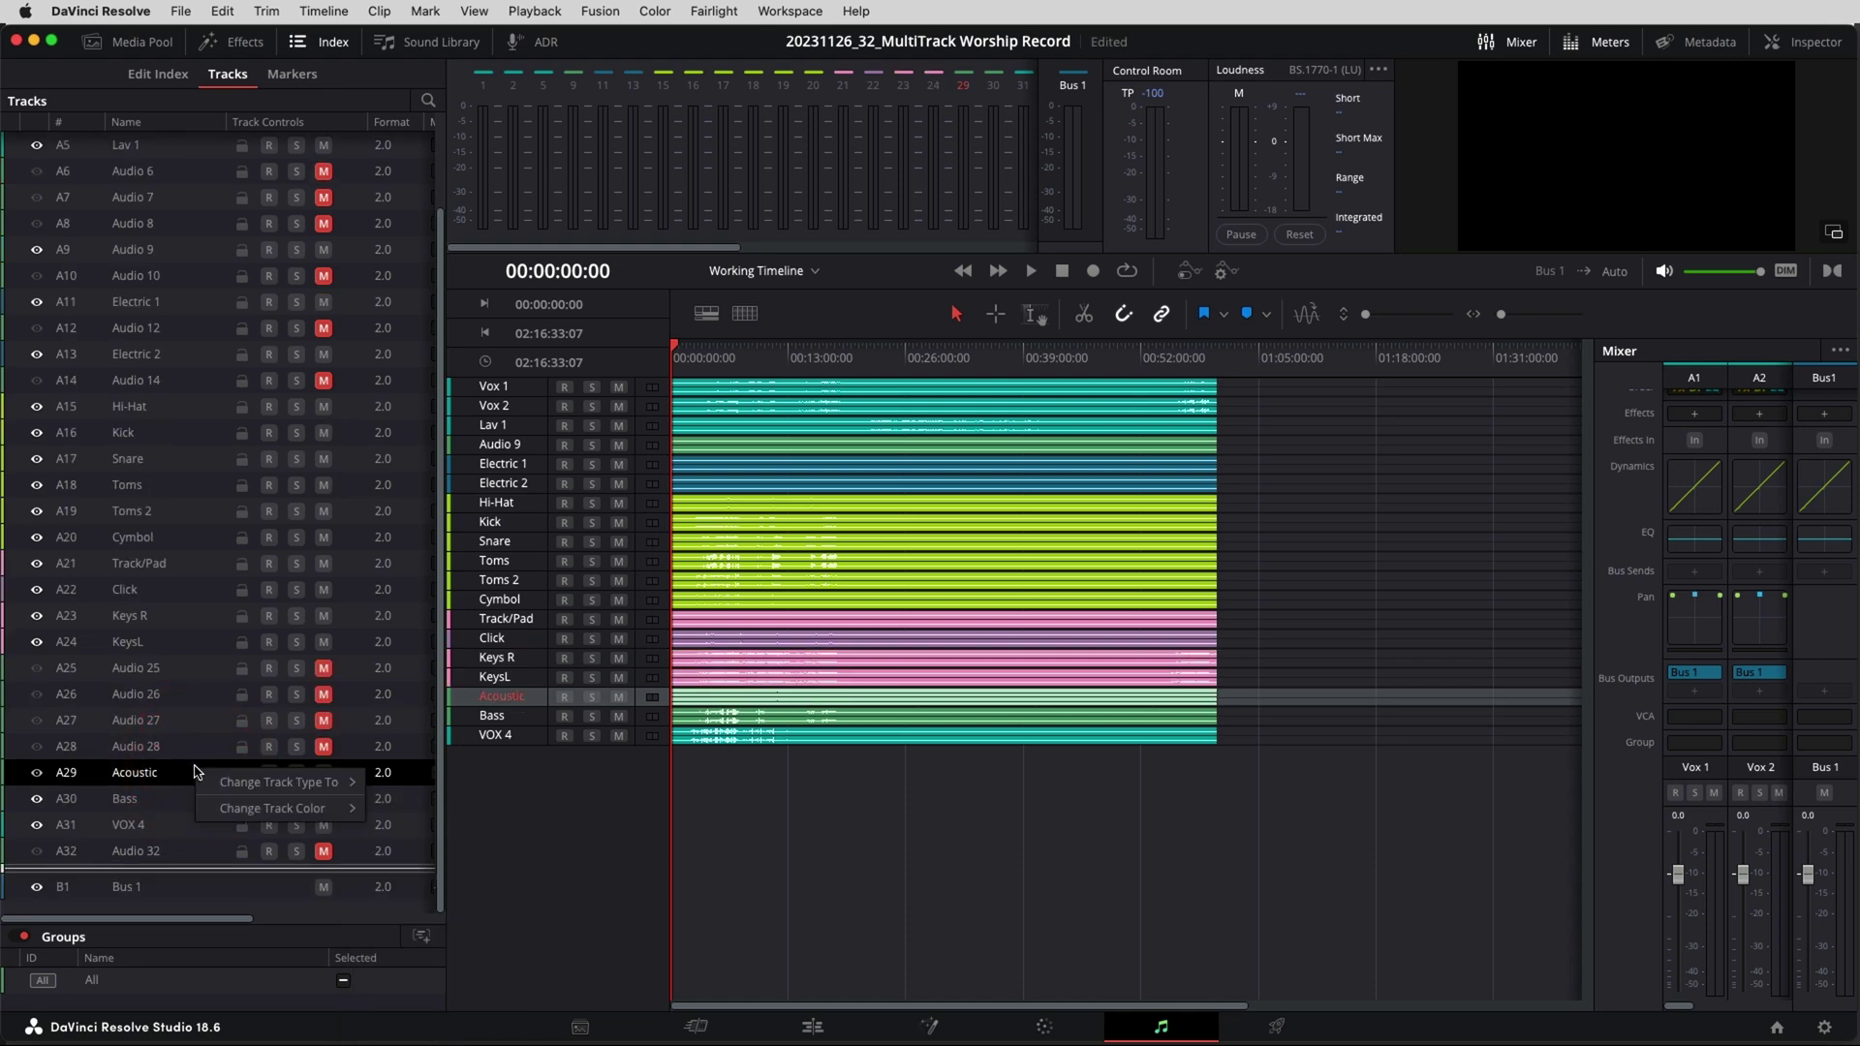
mouse_move(257, 819)
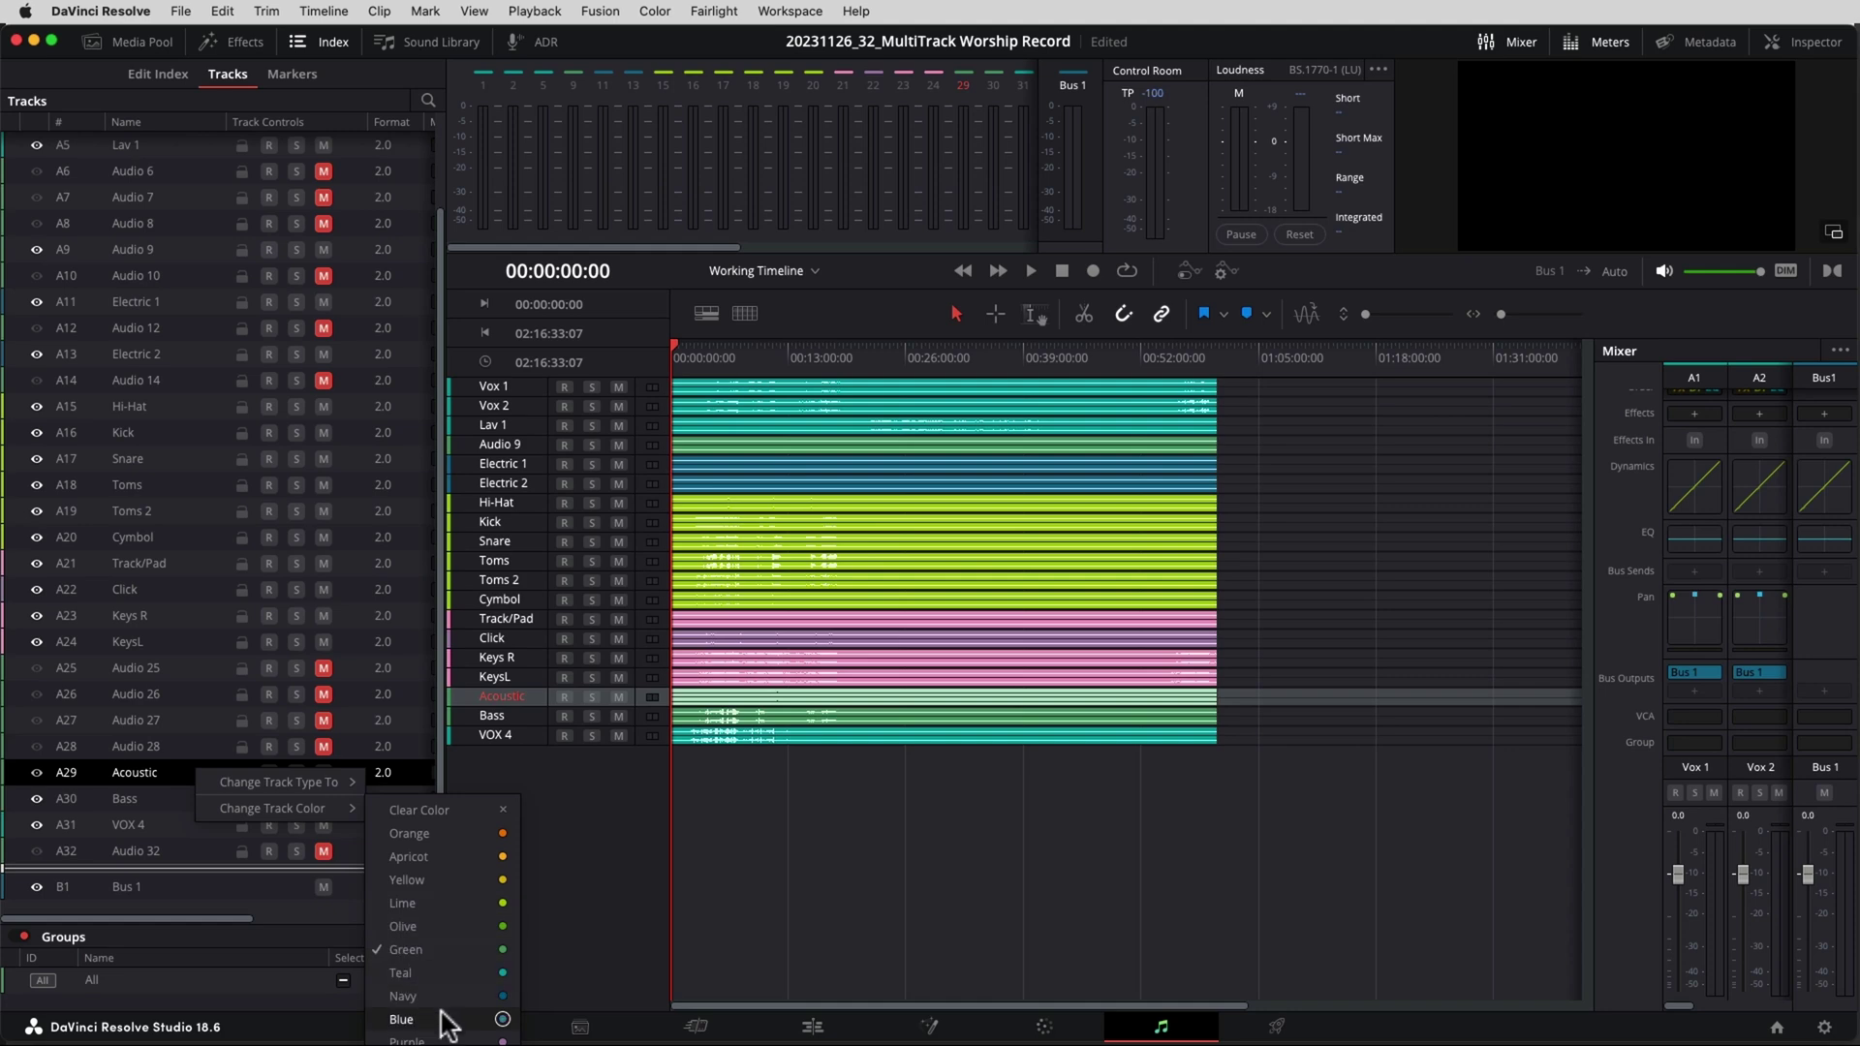
click(446, 1019)
Change the color of the Bass track to Beige.
click(240, 791)
right_click(177, 802)
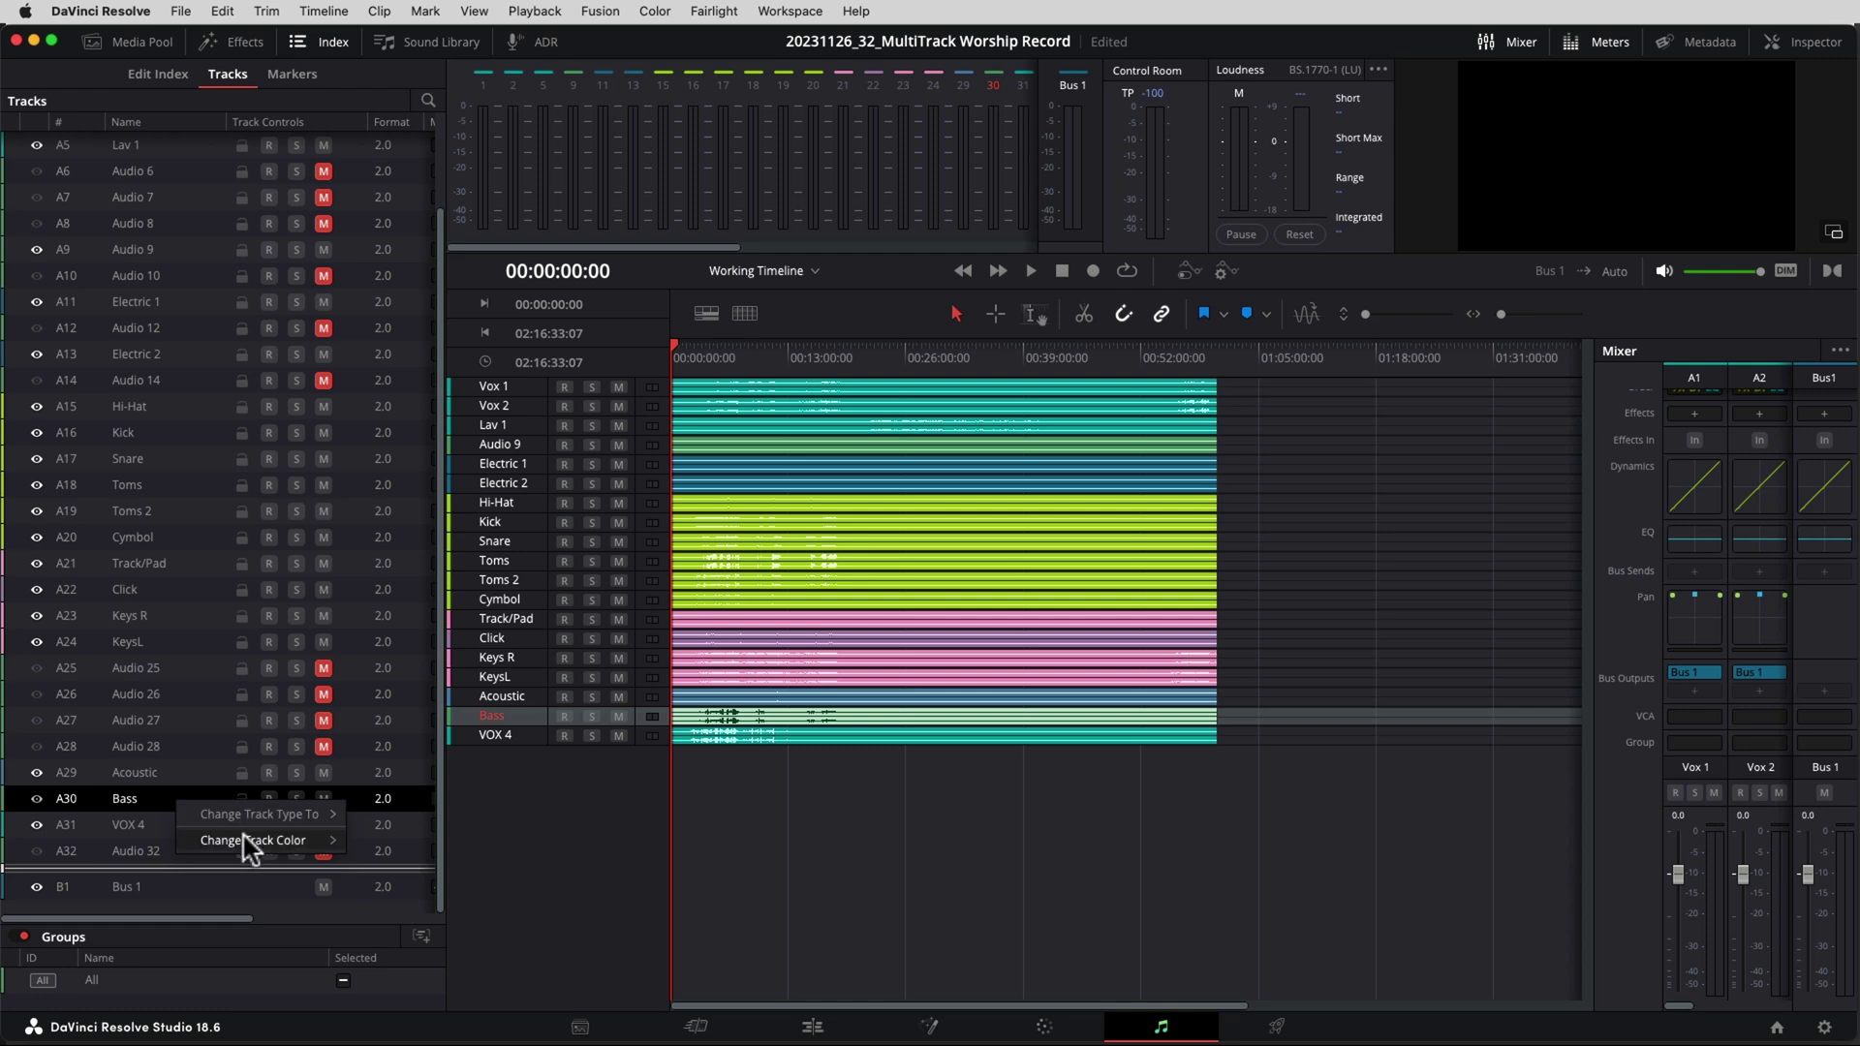
mouse_move(247, 840)
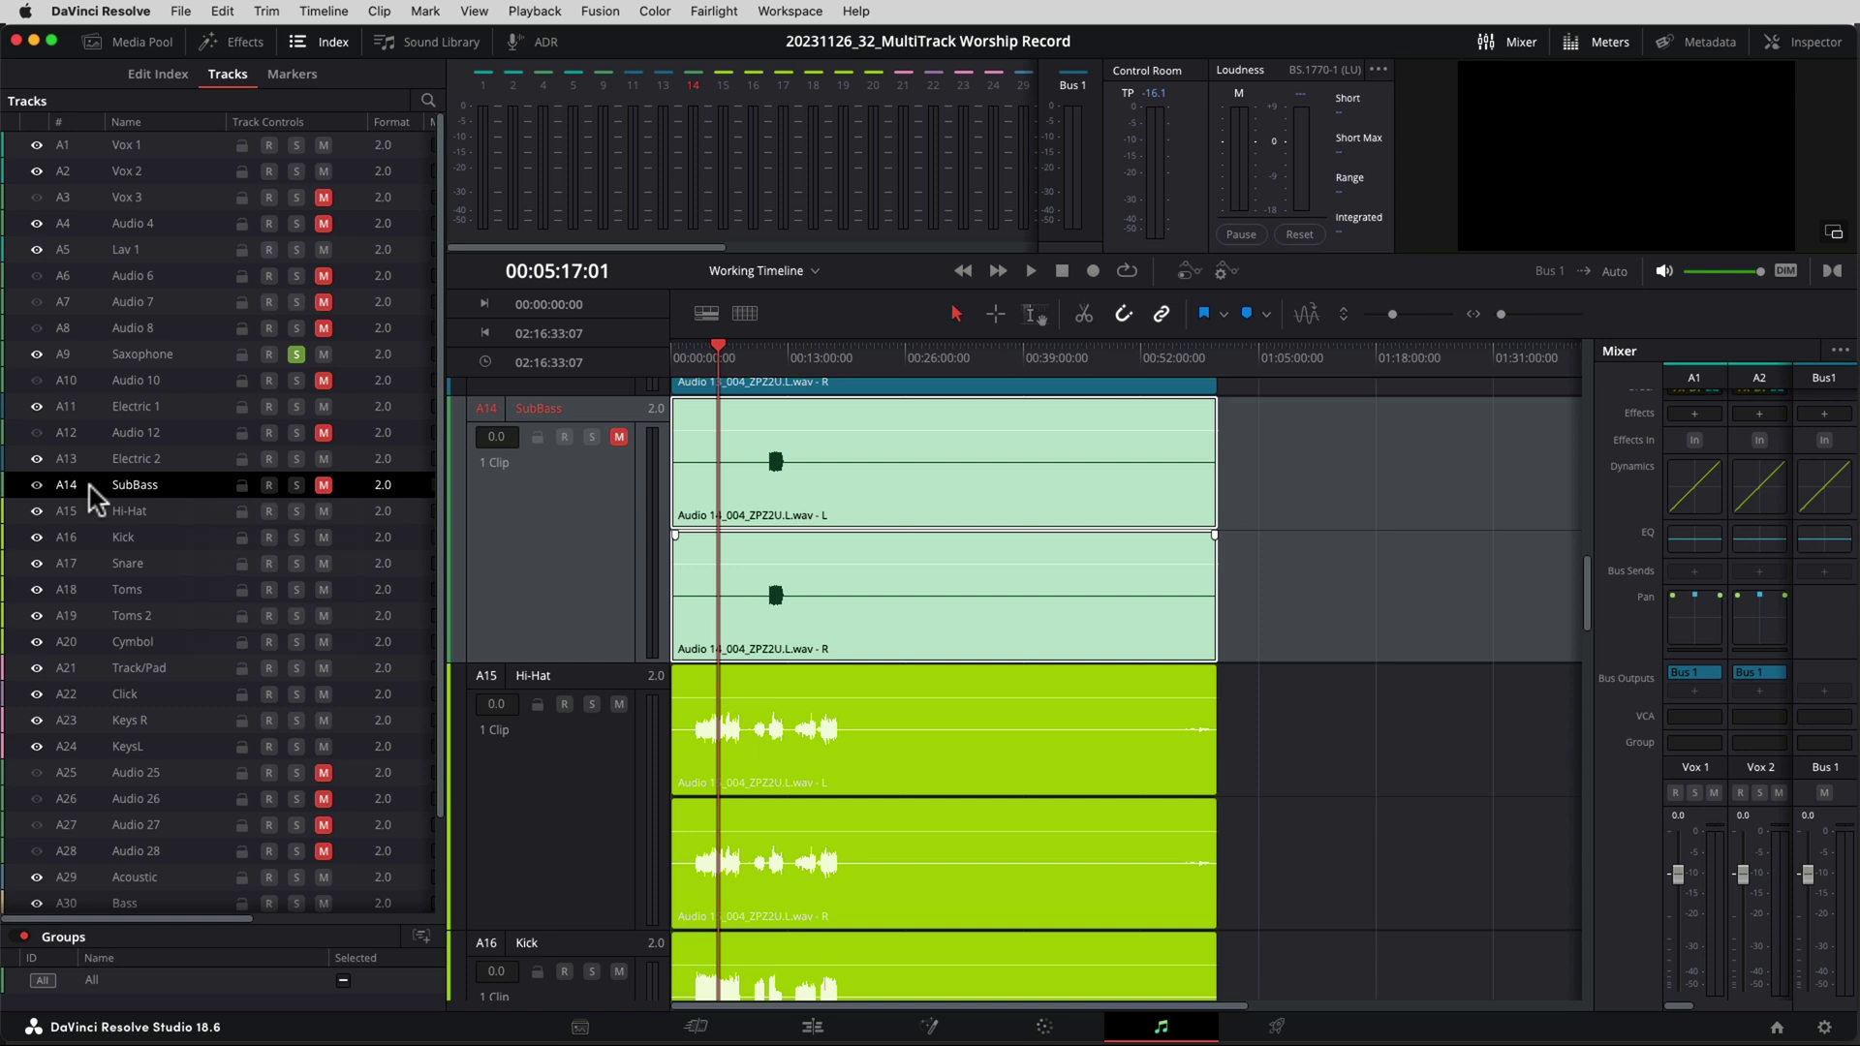
Change the color of the SubBass track to Brown.
right_click(91, 491)
mouse_move(148, 540)
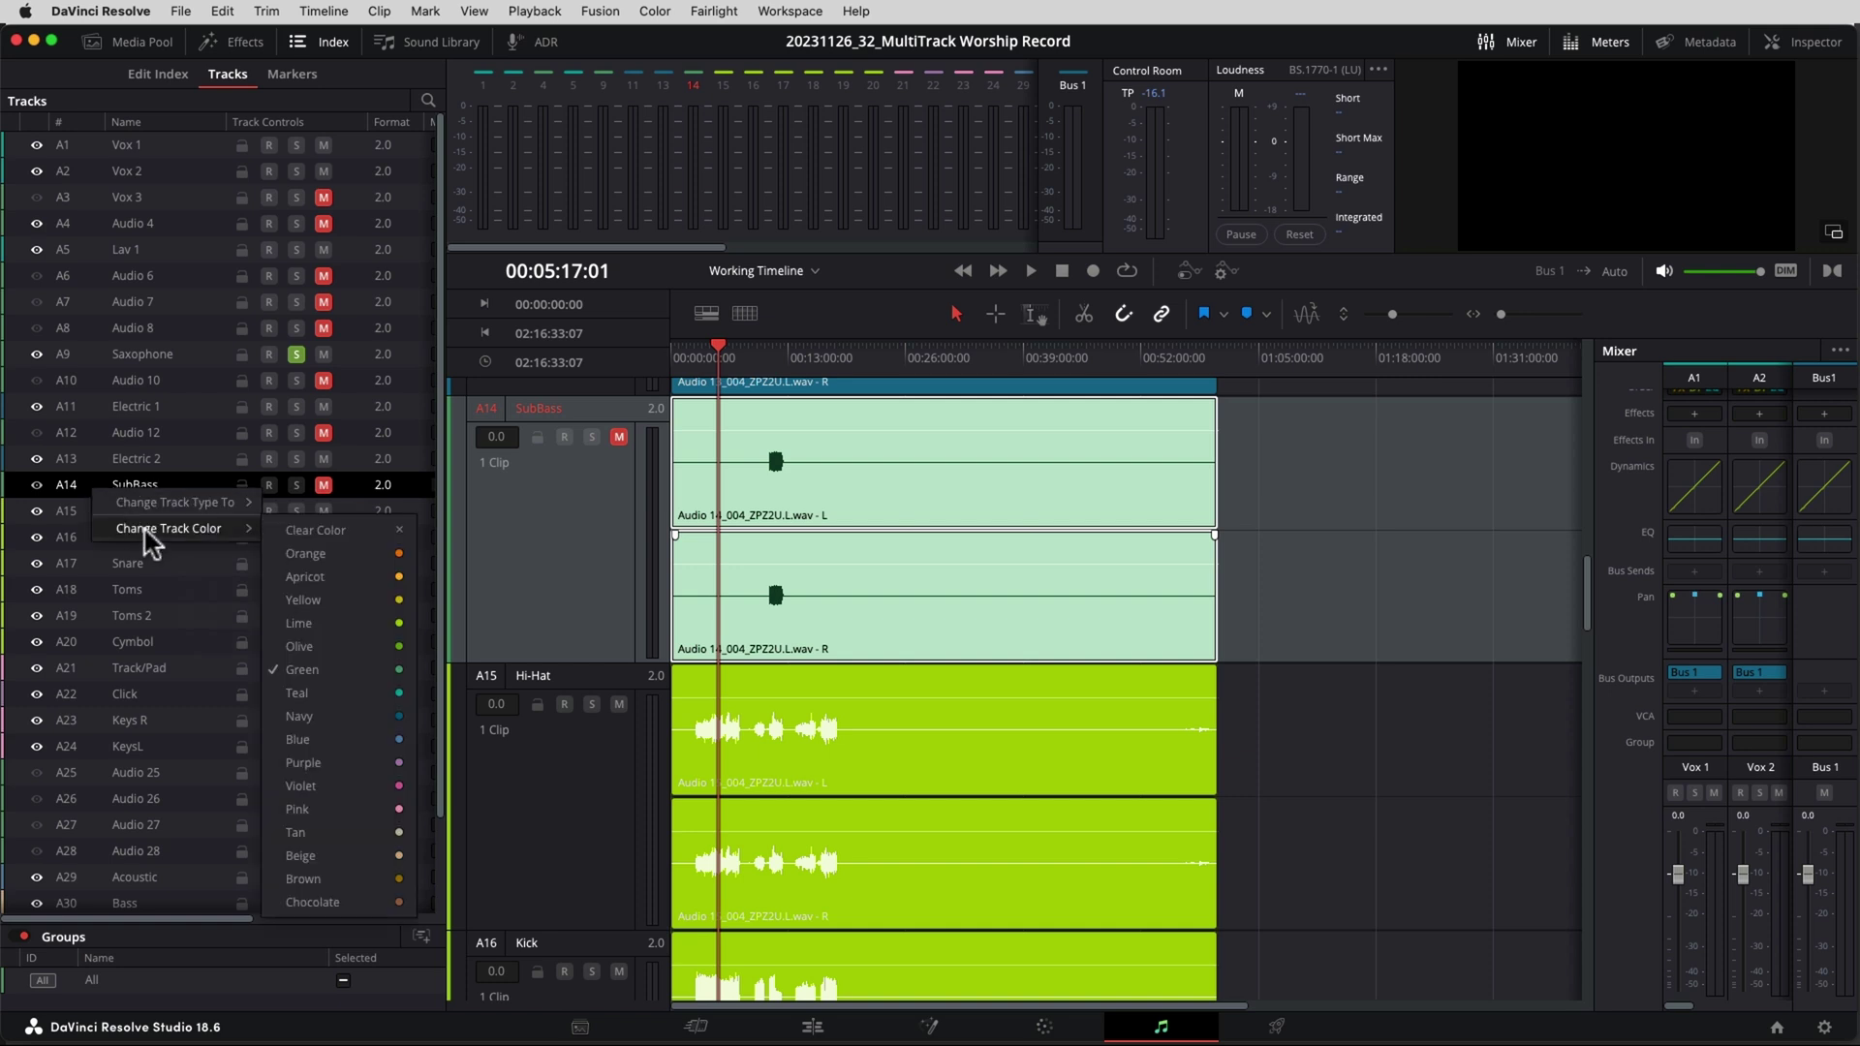
click(312, 879)
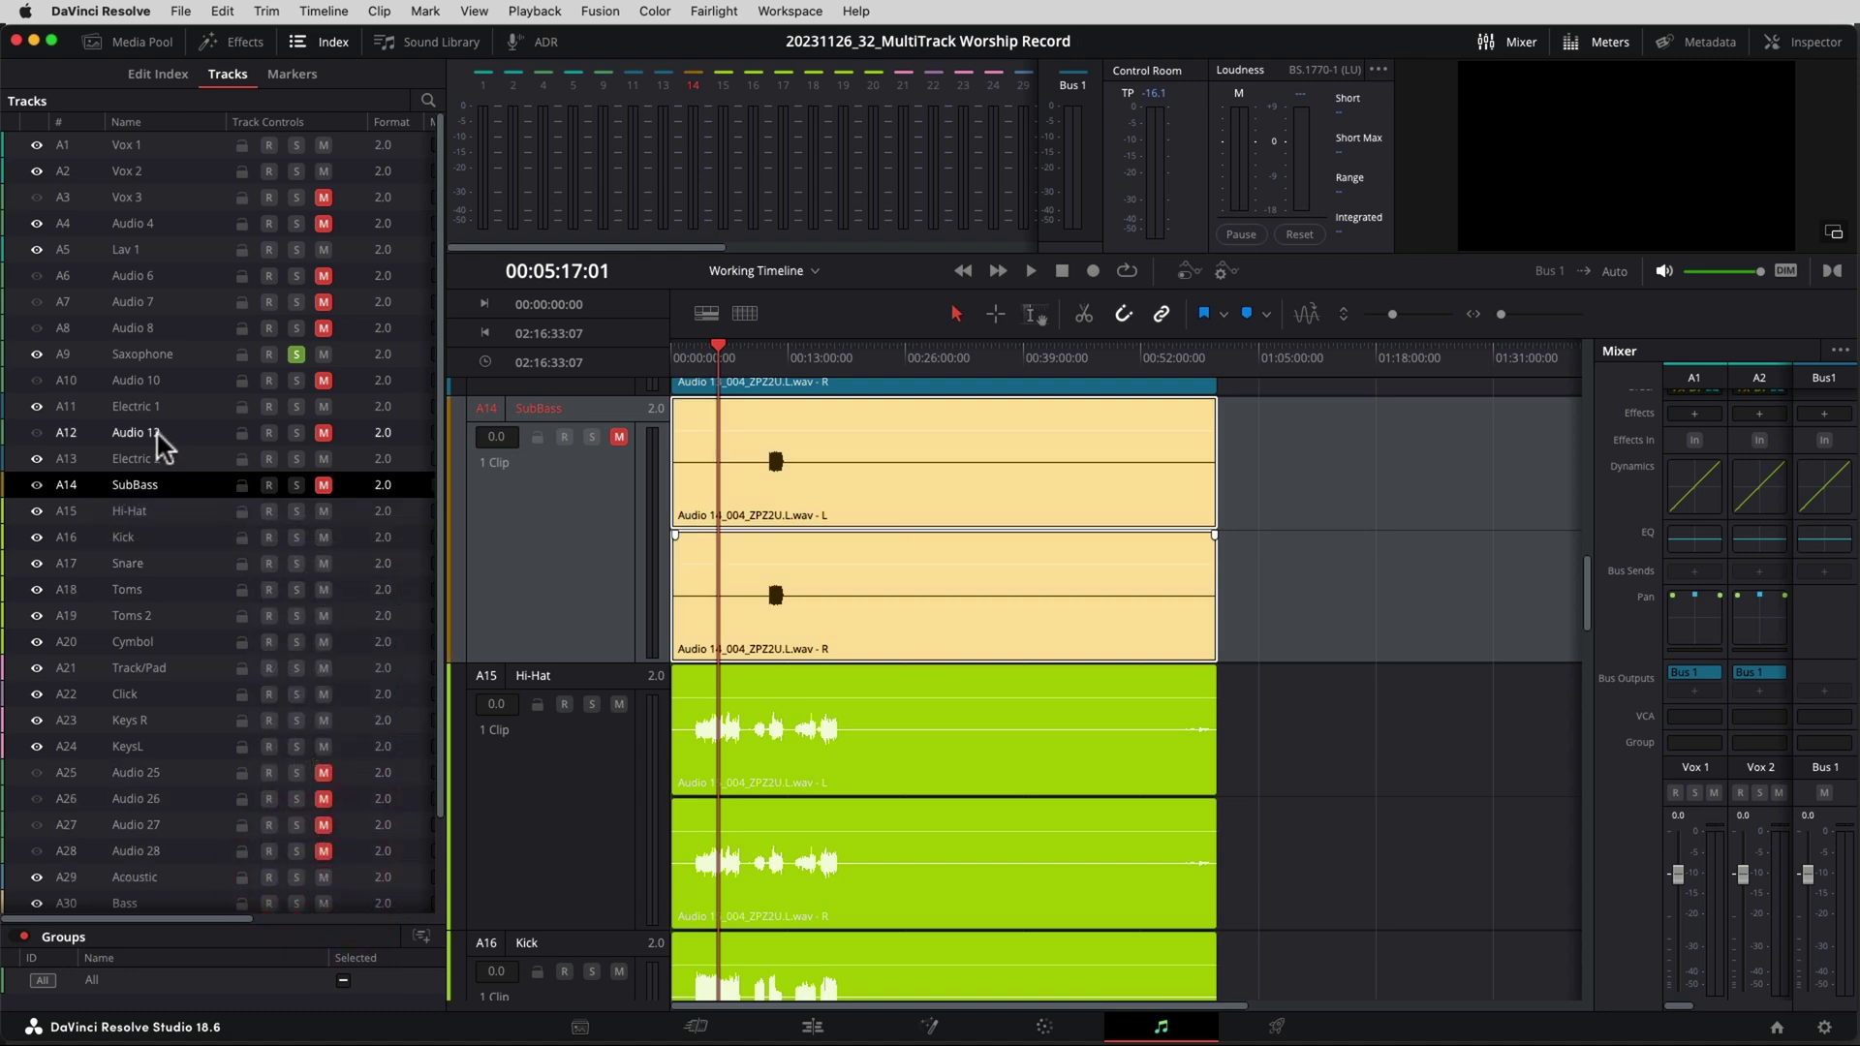
right_click(137, 489)
mouse_move(261, 533)
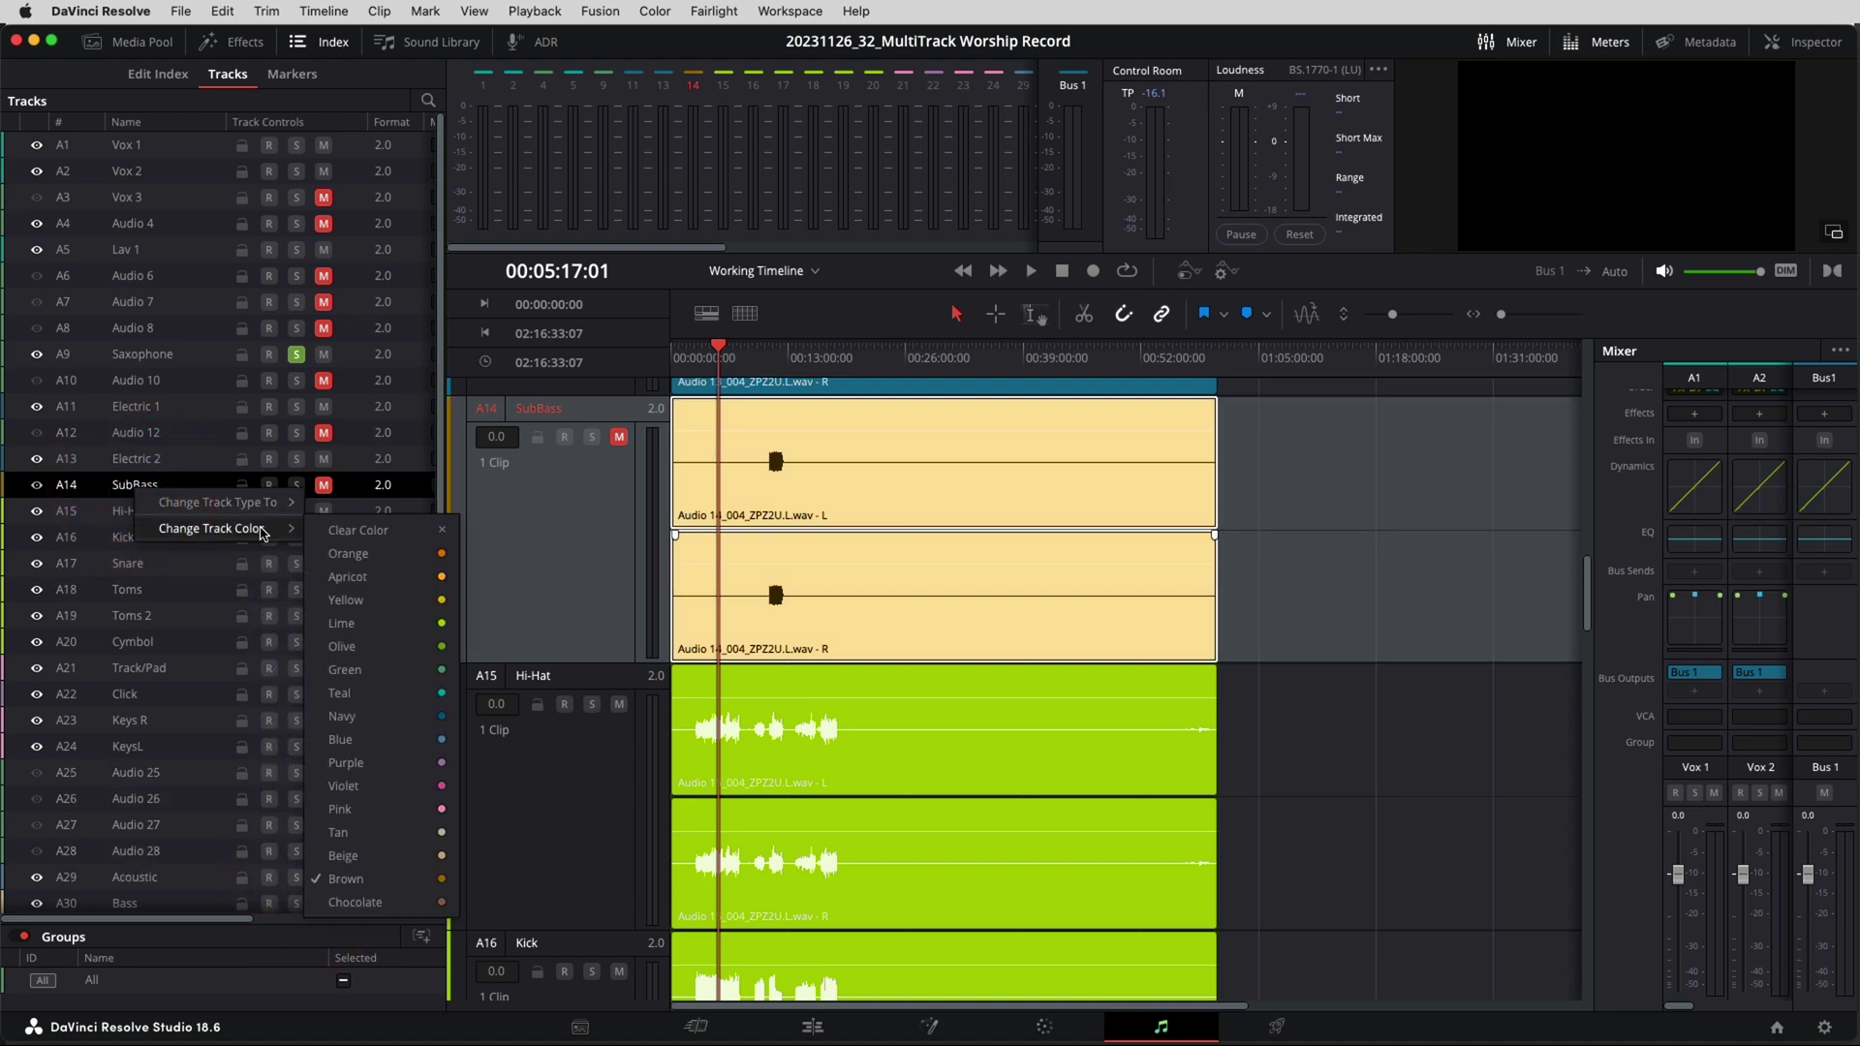
Change the color of the Saxophone track to Orange.
click(194, 354)
right_click(199, 356)
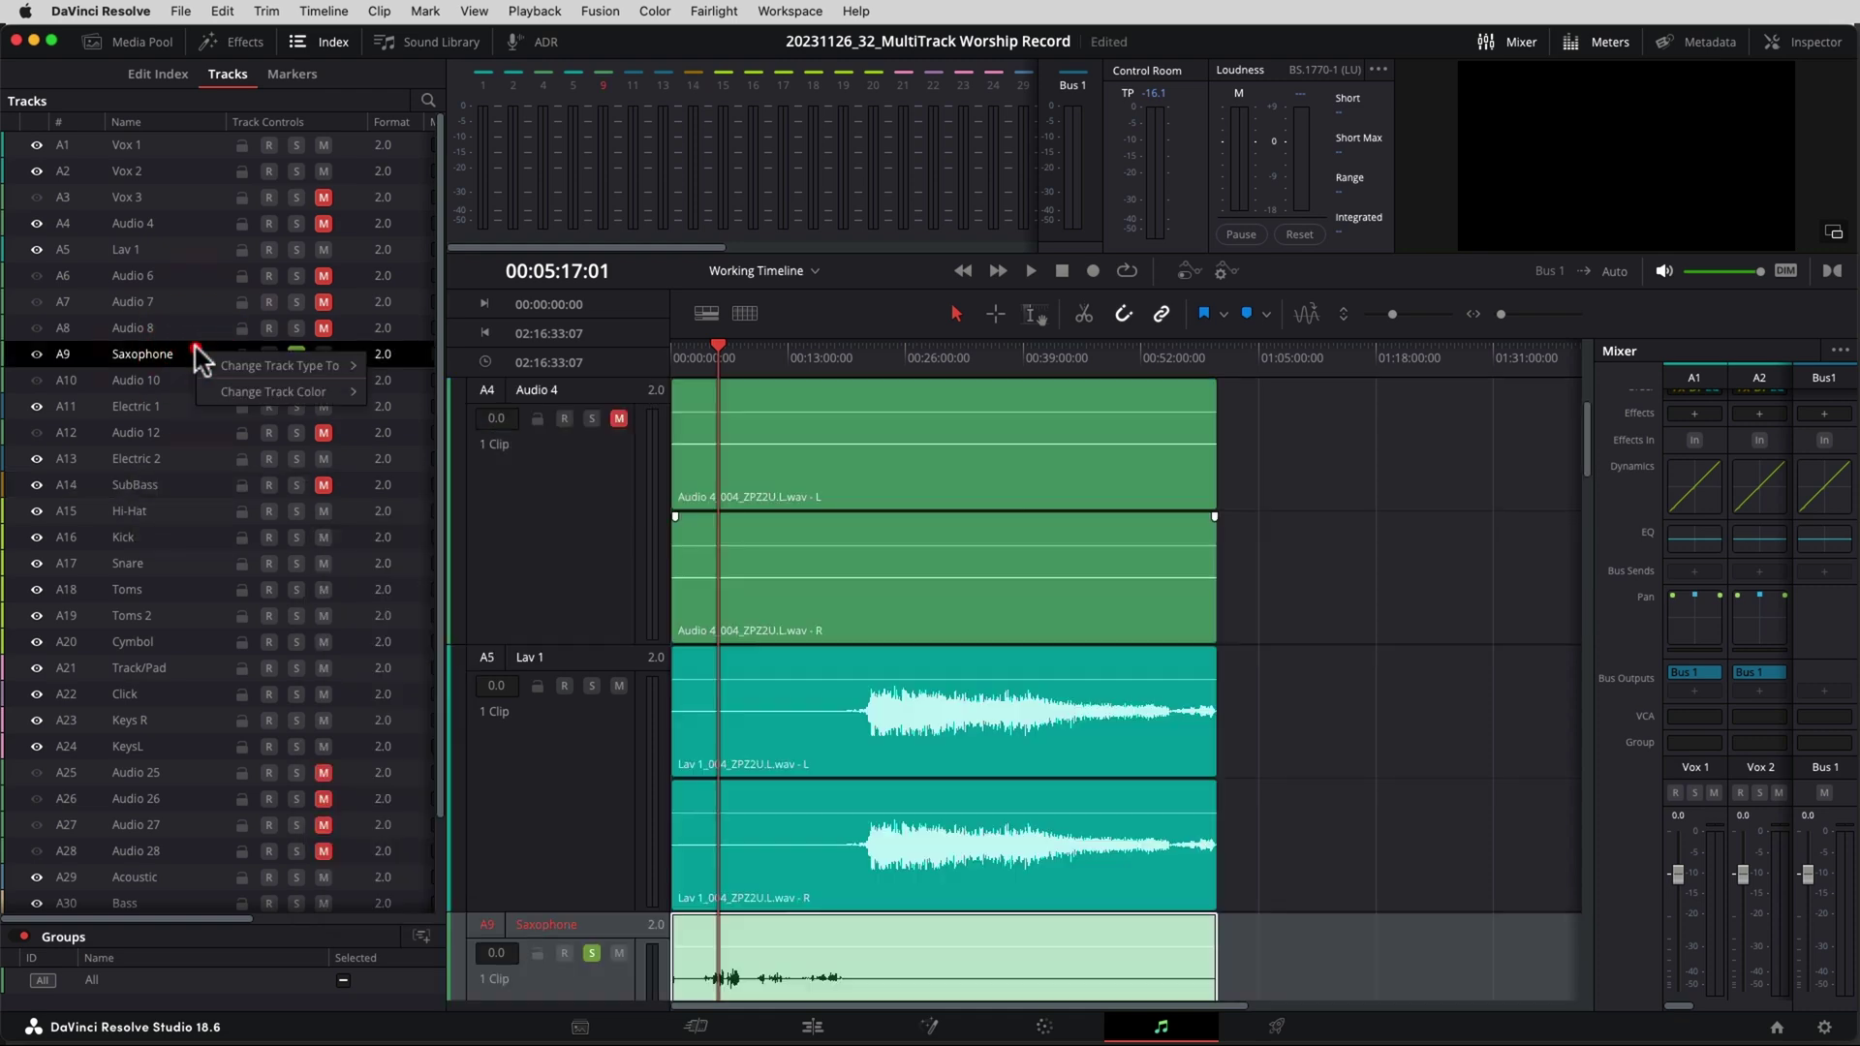
mouse_move(234, 389)
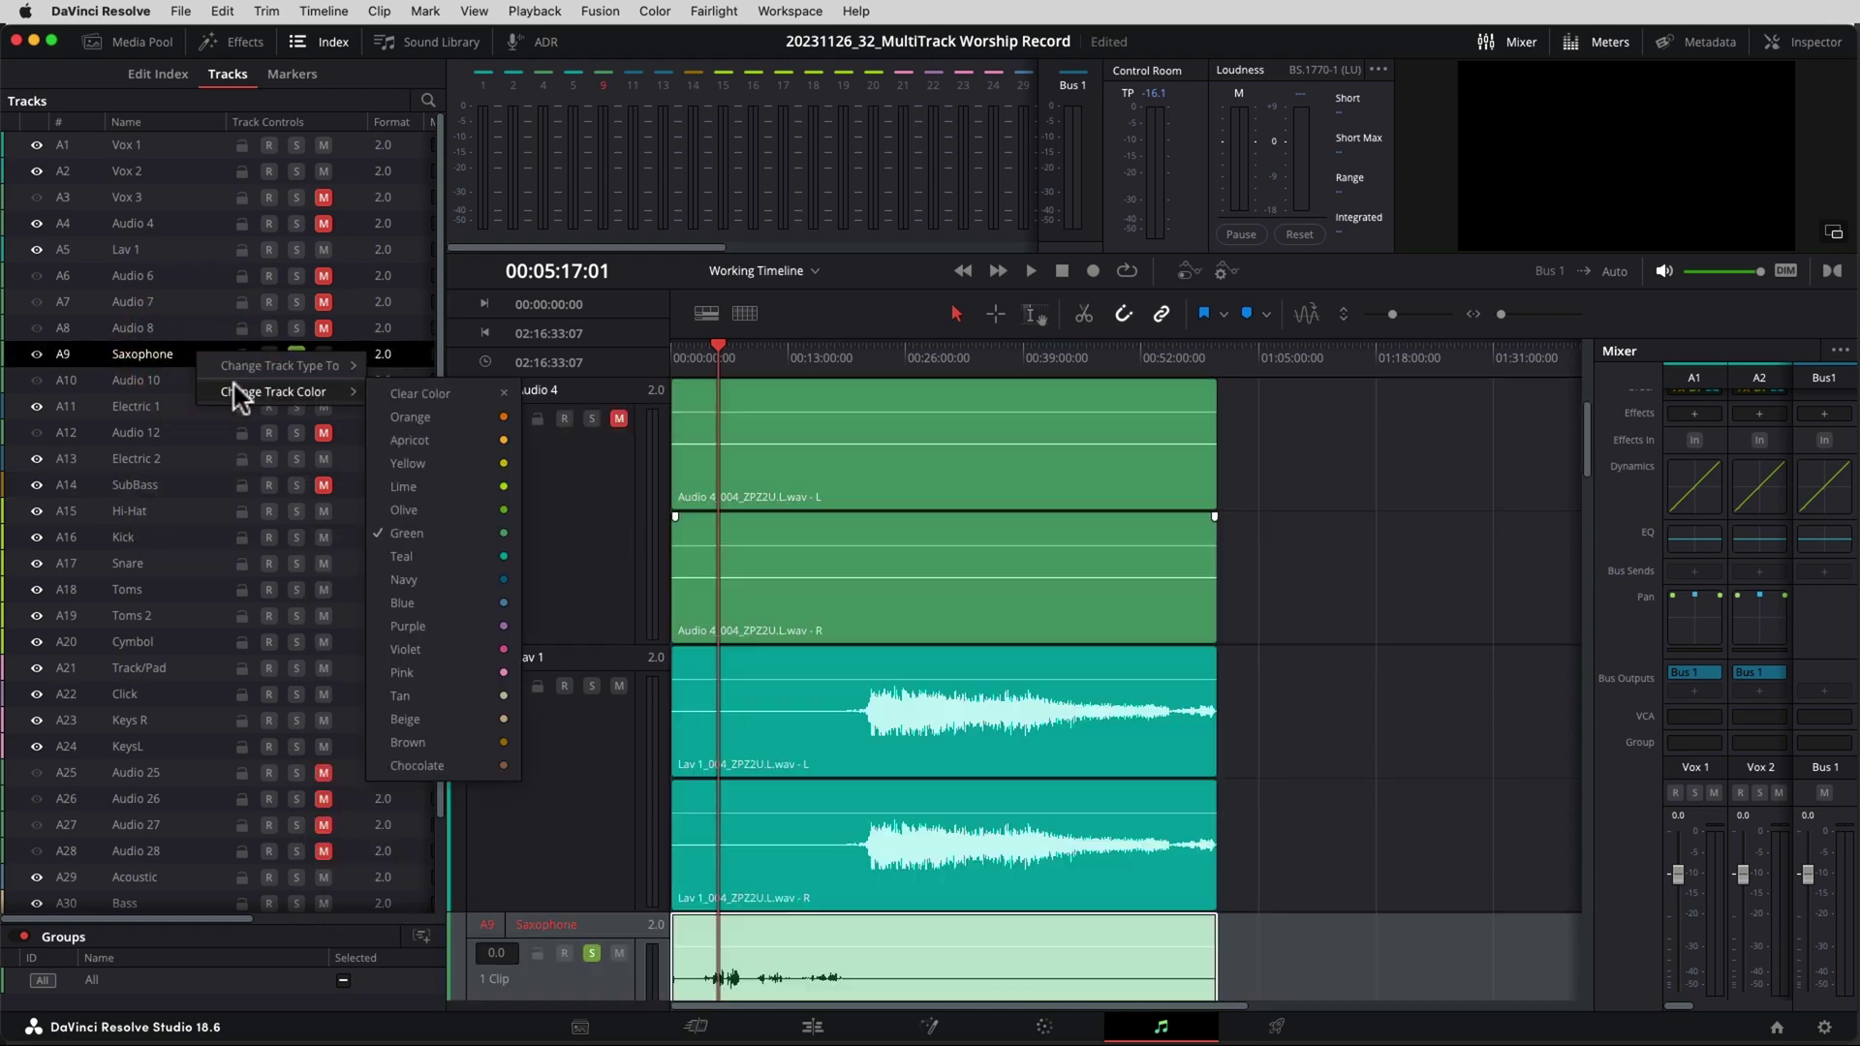
click(427, 416)
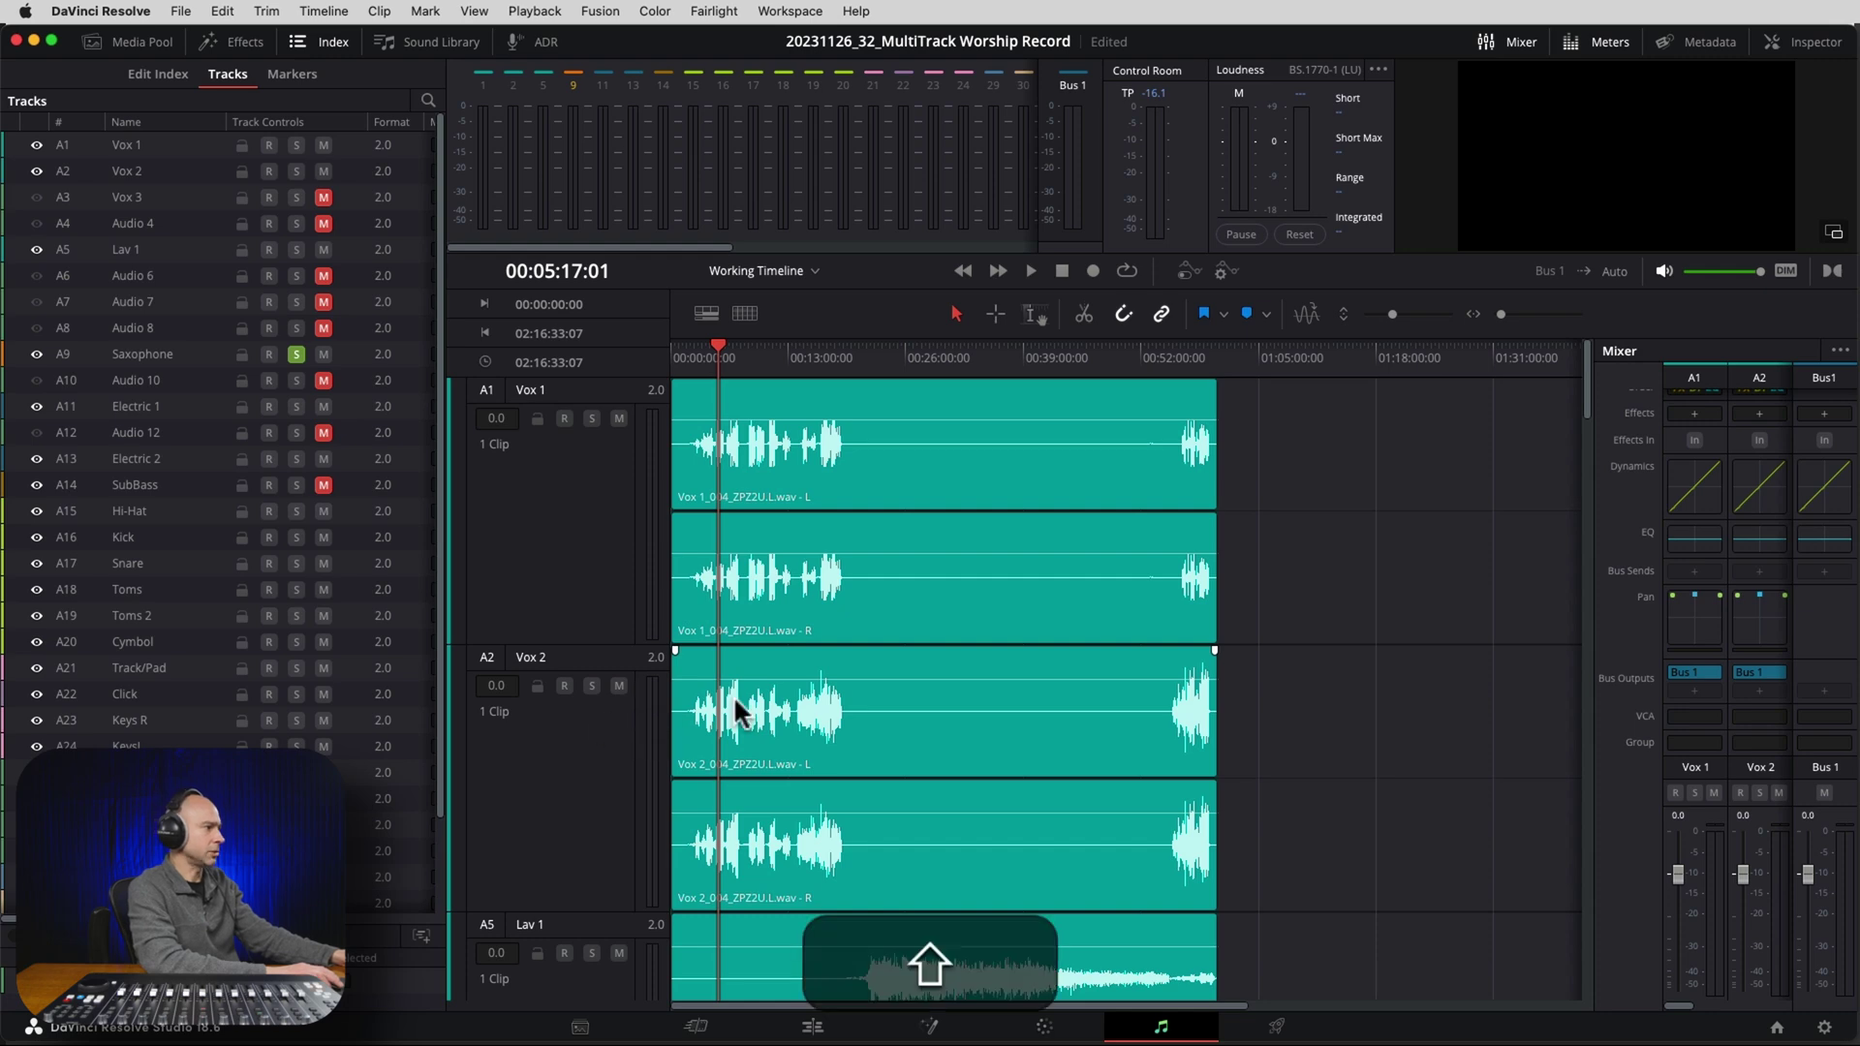
Reduce the height of the timeline tracks until the whole set from Vox 1 to VOX 4 fits in view.
shift+scroll(735, 694, down, 6)
shift+scroll(735, 695, down, 4)
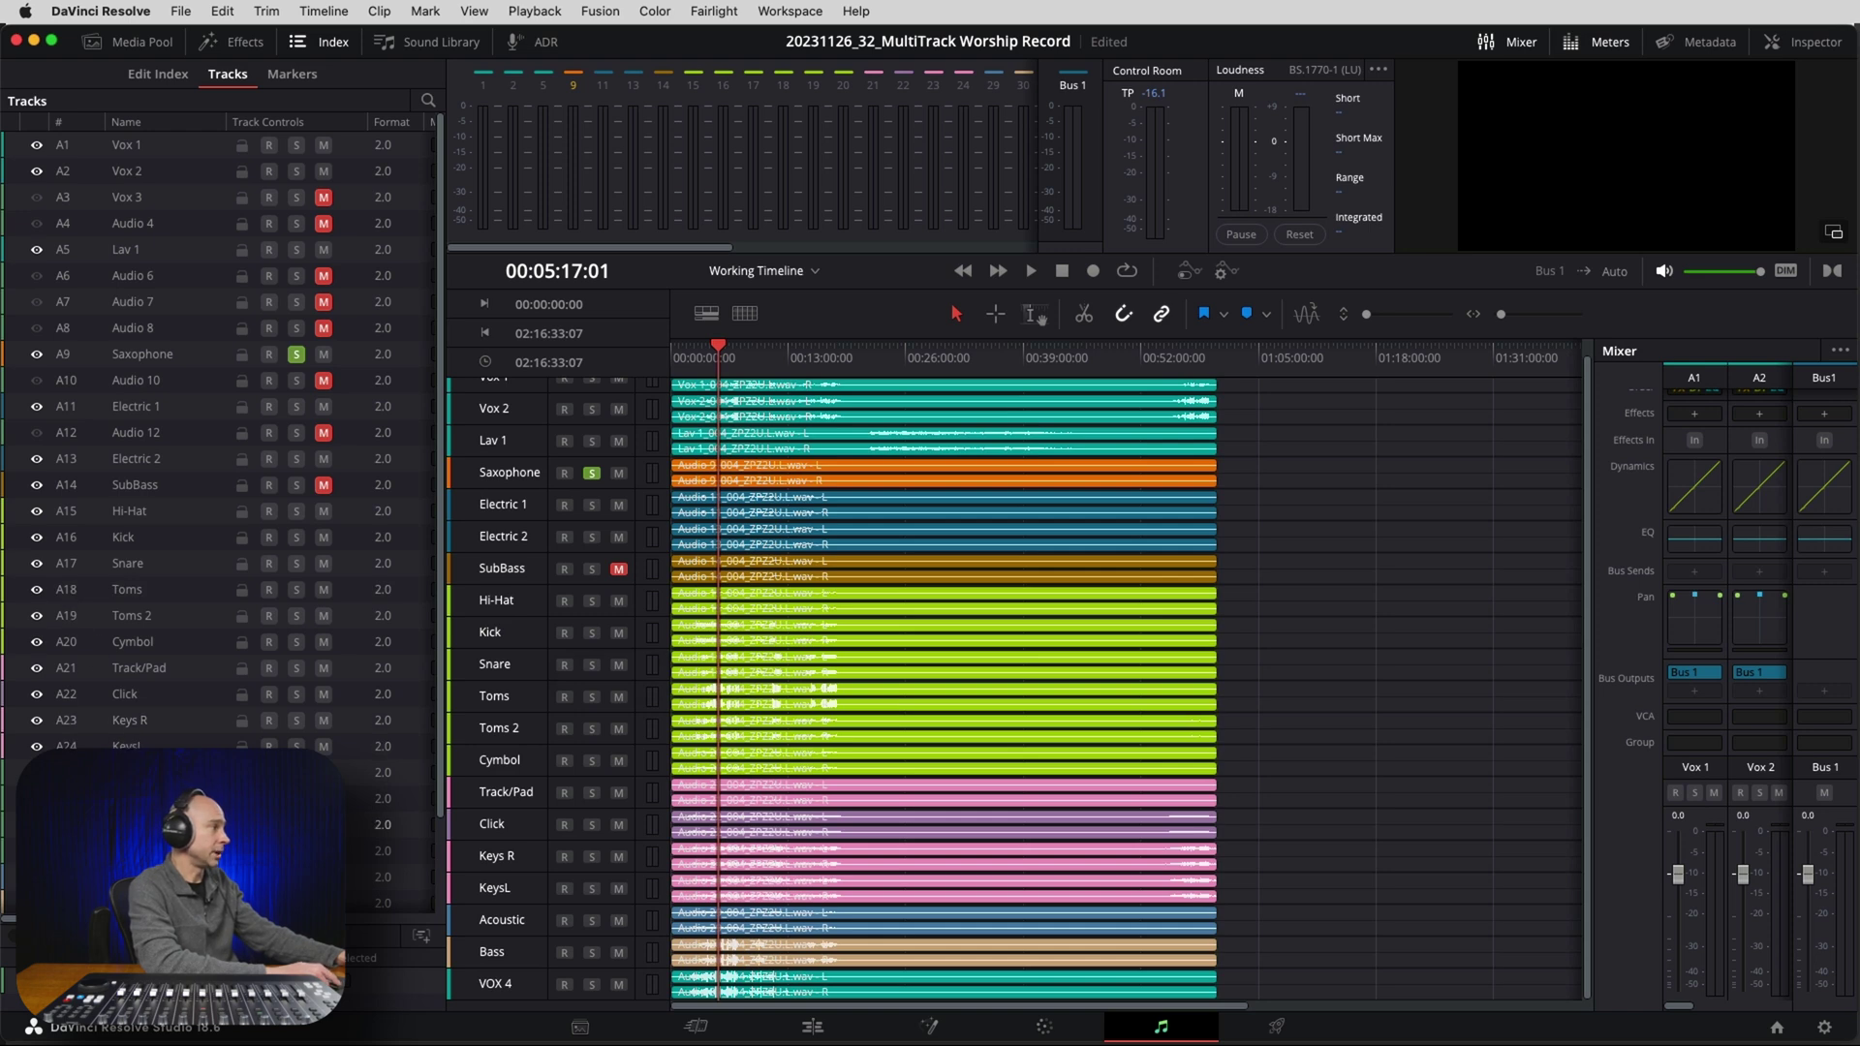
scroll(124, 643, down, 3)
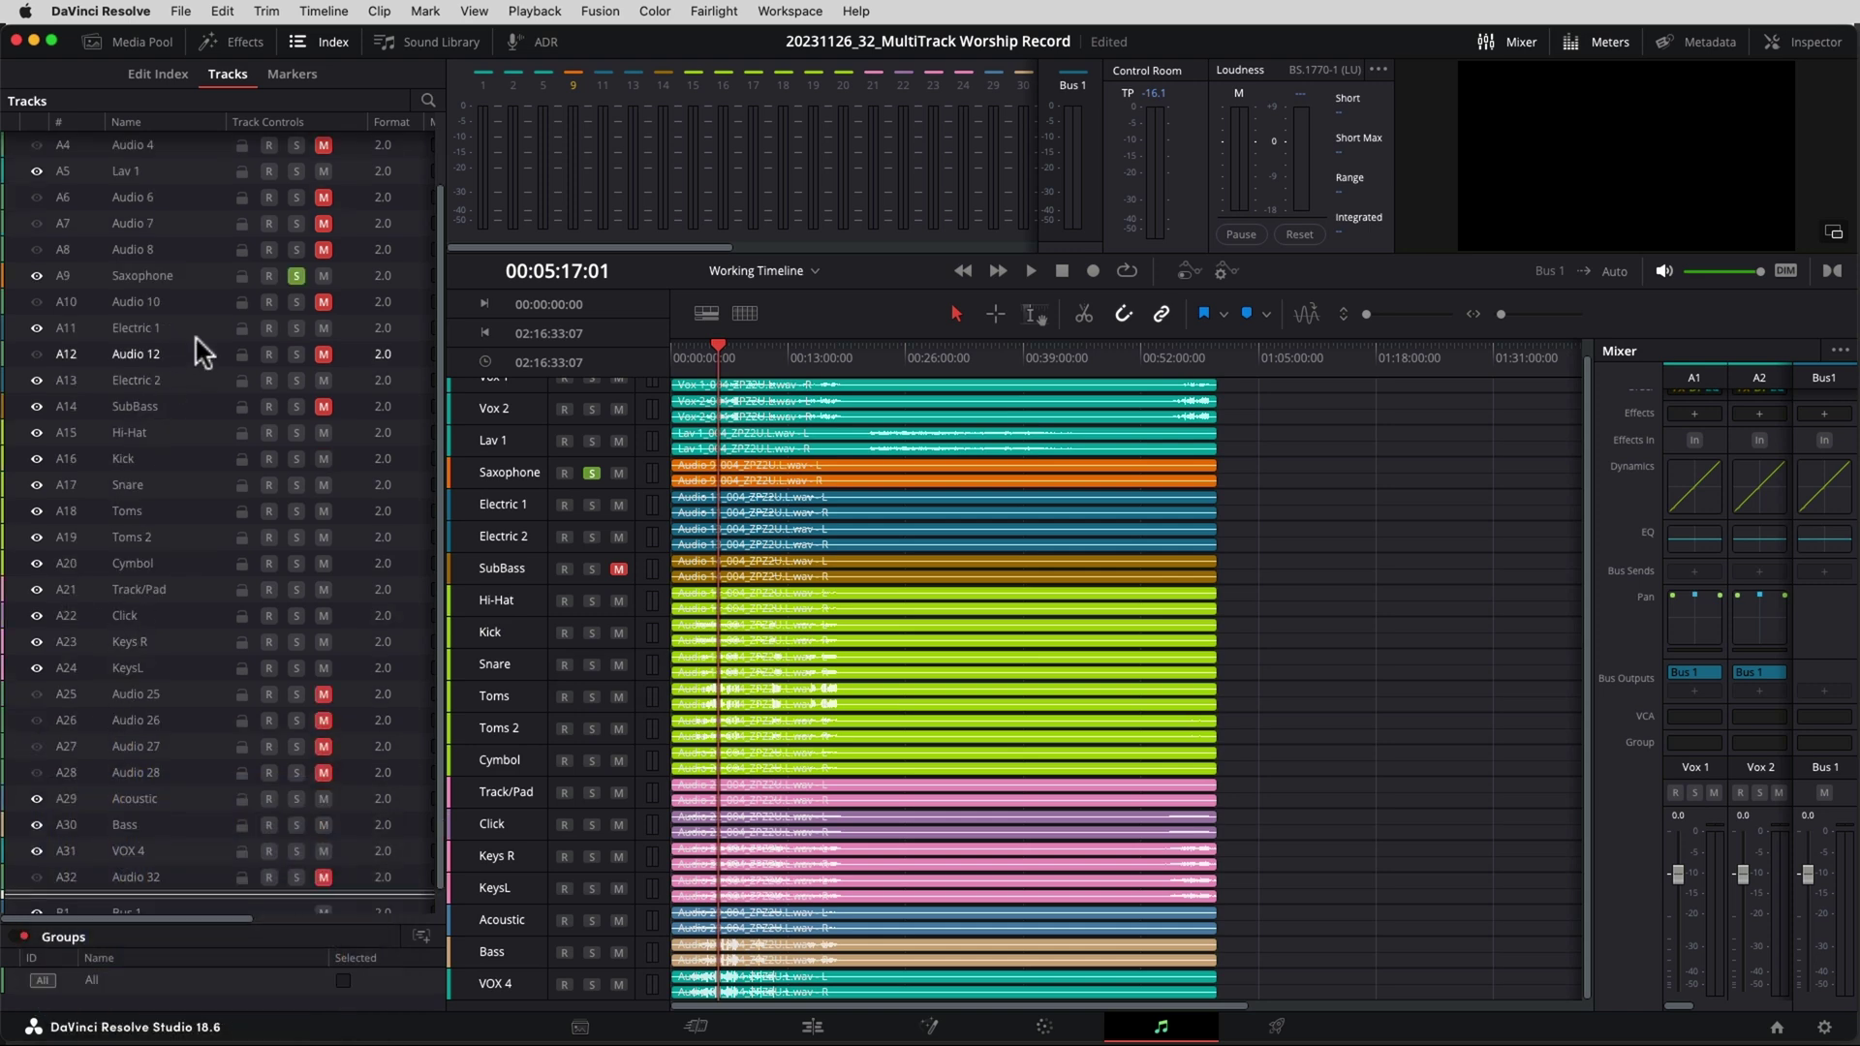
Reorder the tracks so that SubBass sits directly below the Bass track.
click(178, 418)
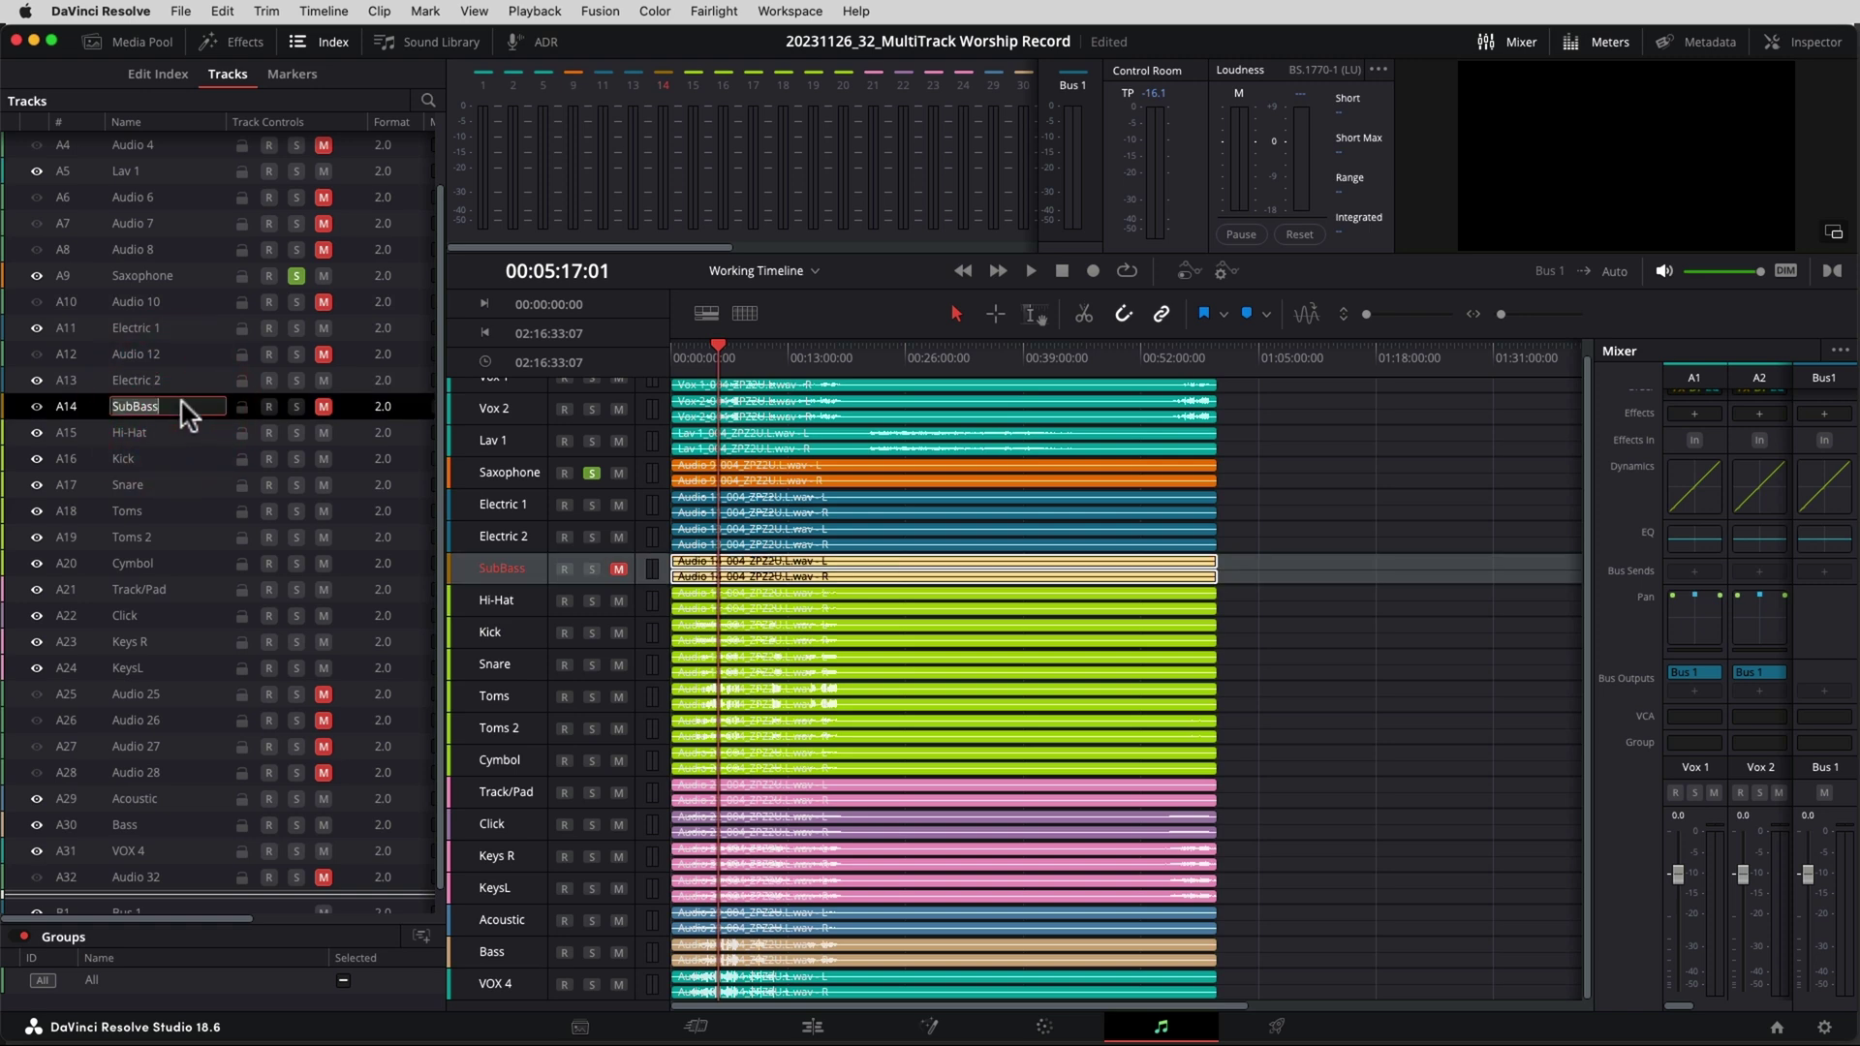
drag(91, 413, 95, 844)
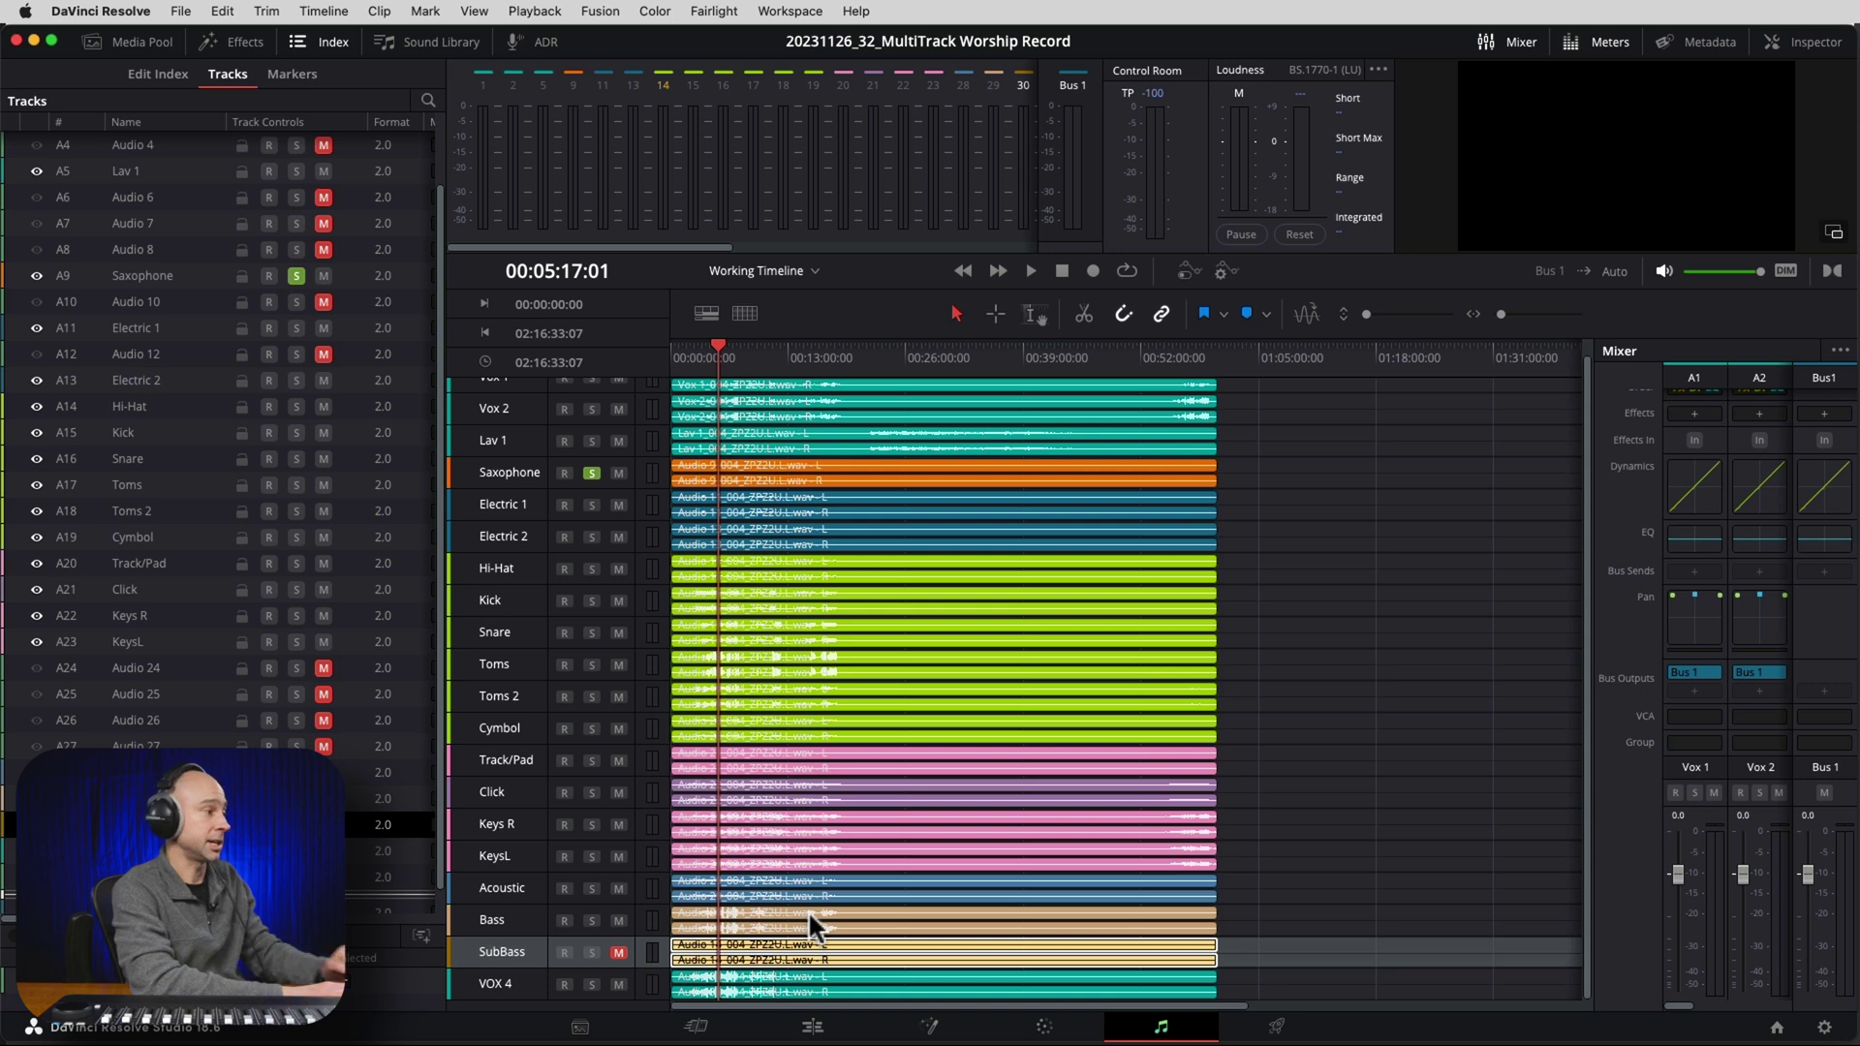
click(339, 625)
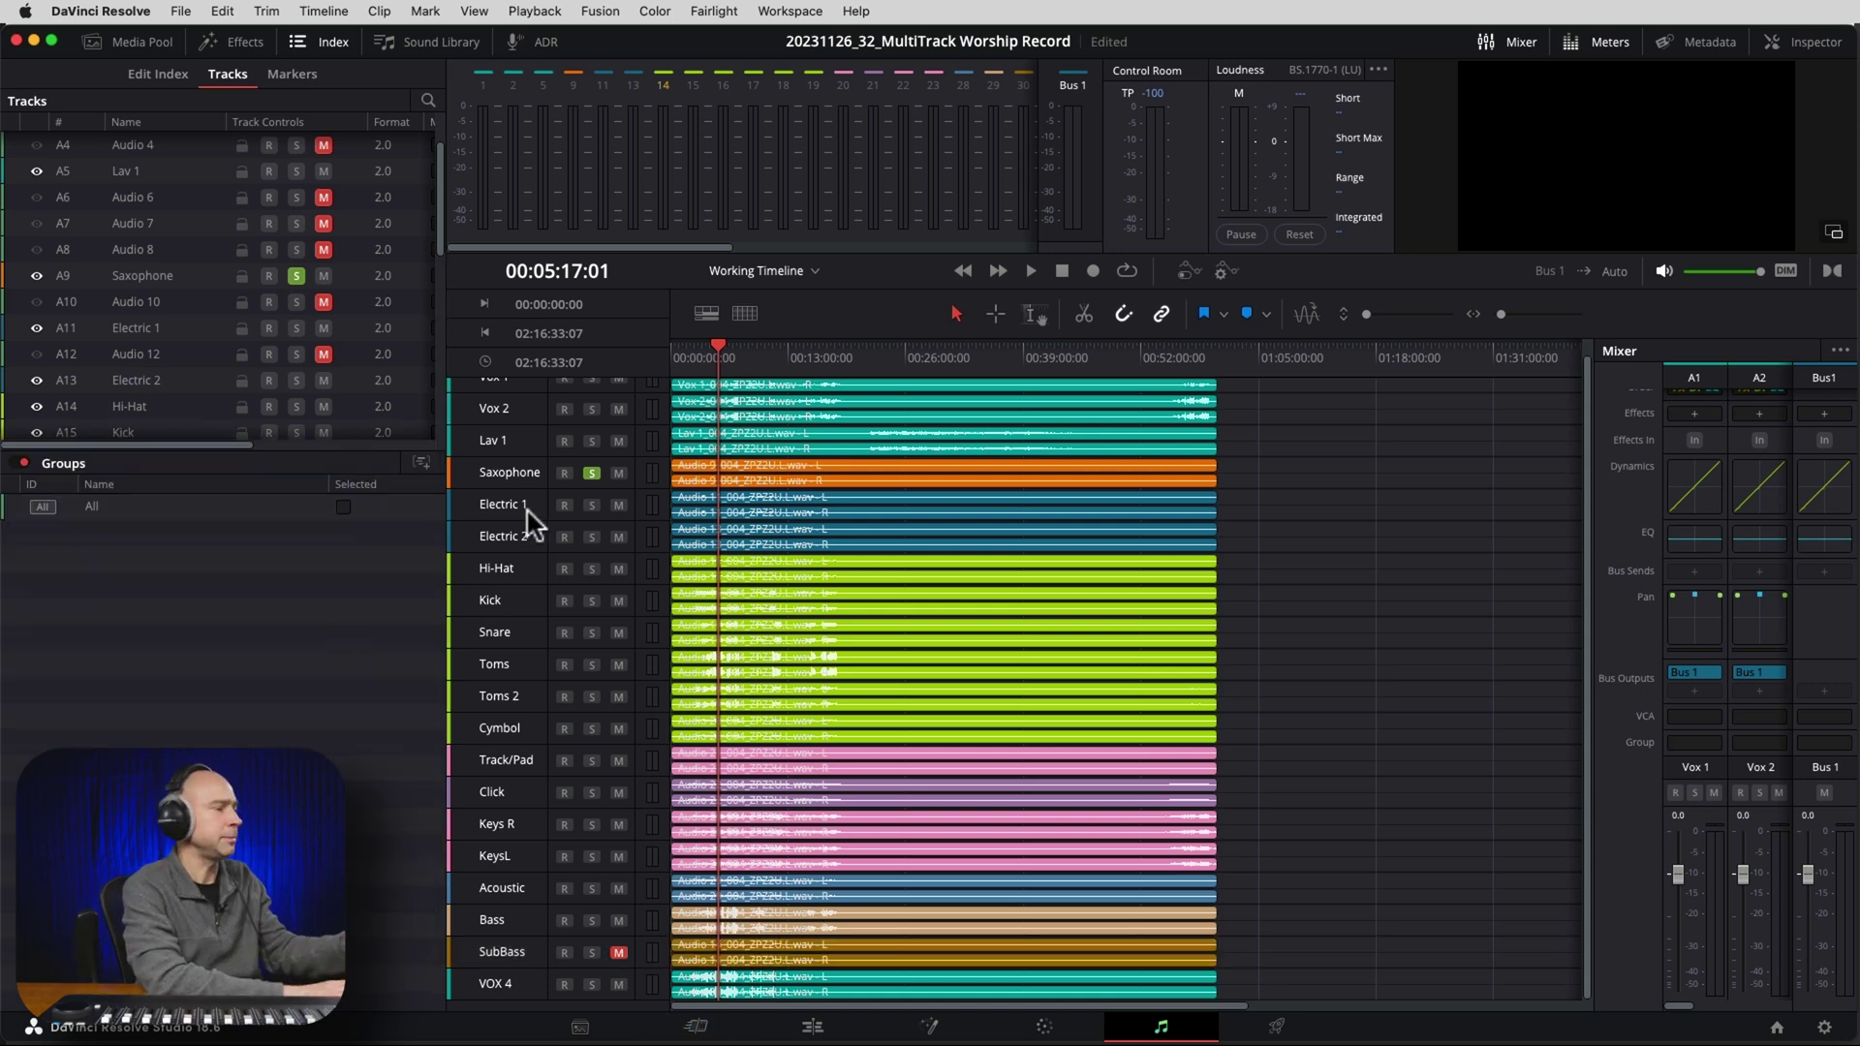
scroll(521, 514, up, 1)
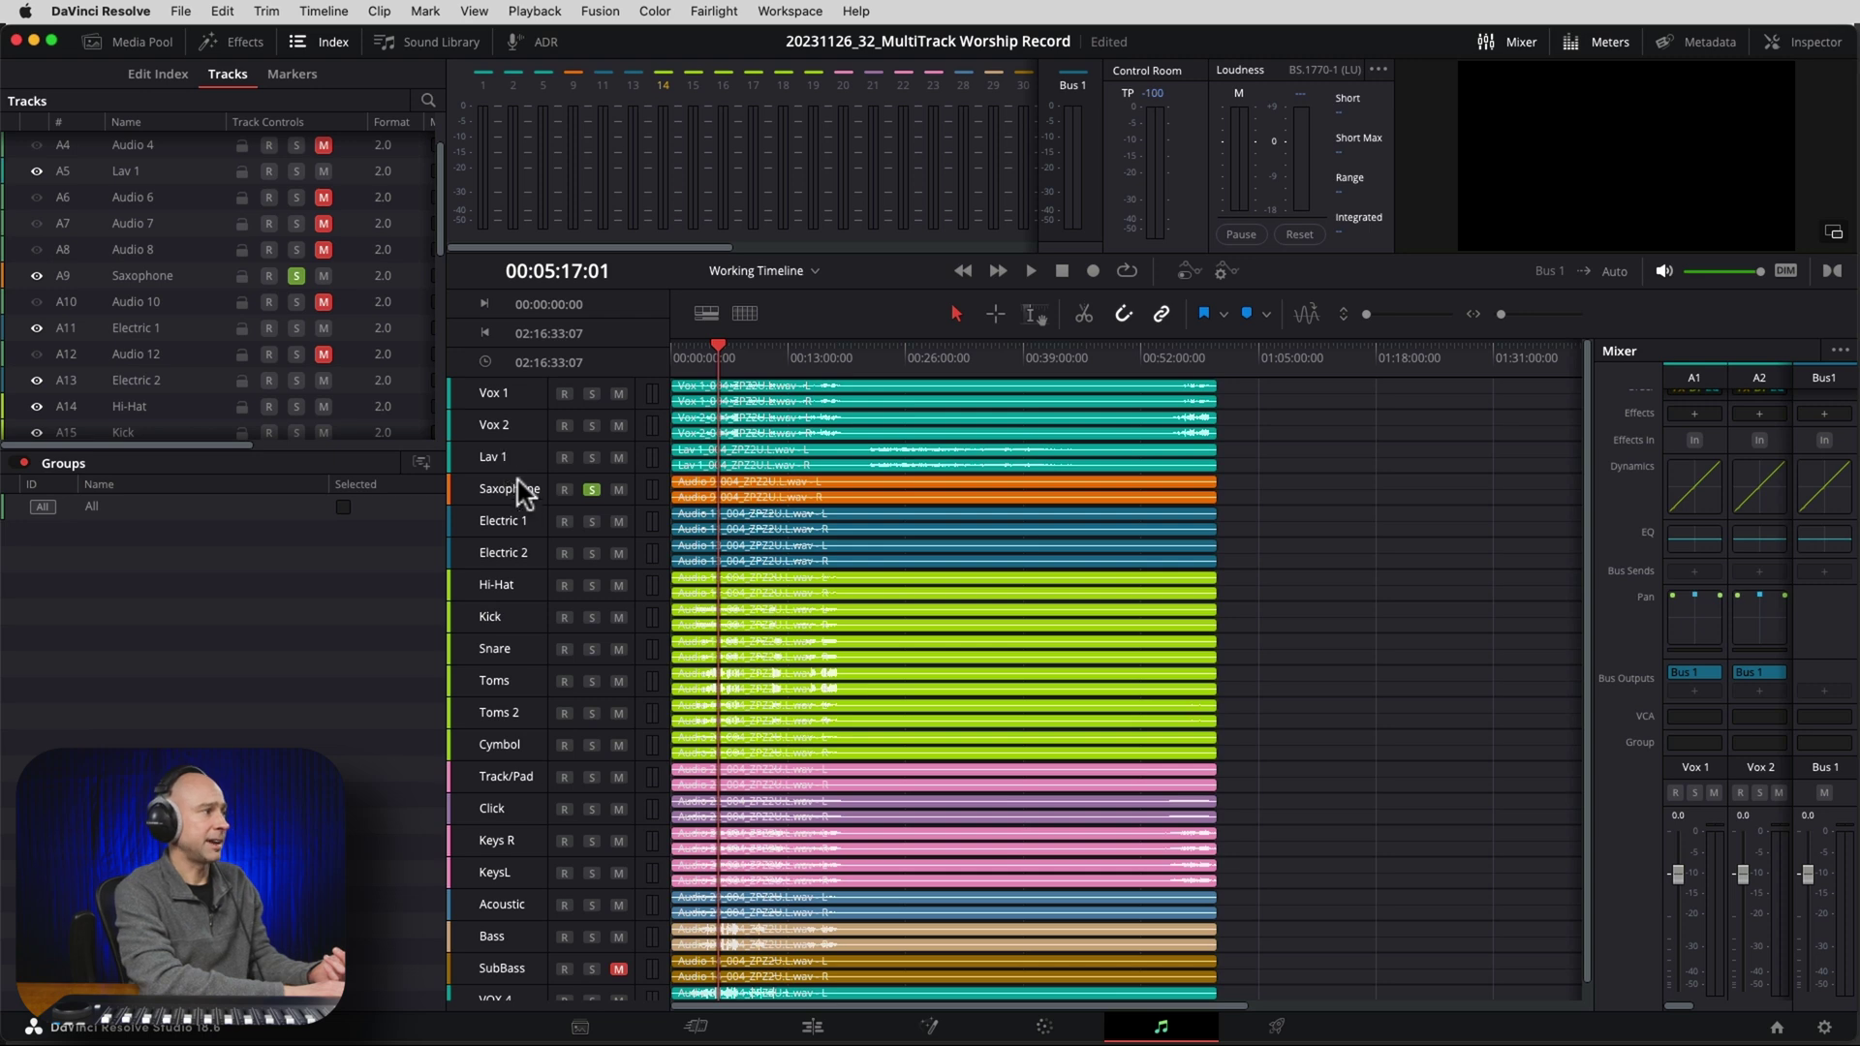
Turn off solo on the Saxophone track.
click(591, 489)
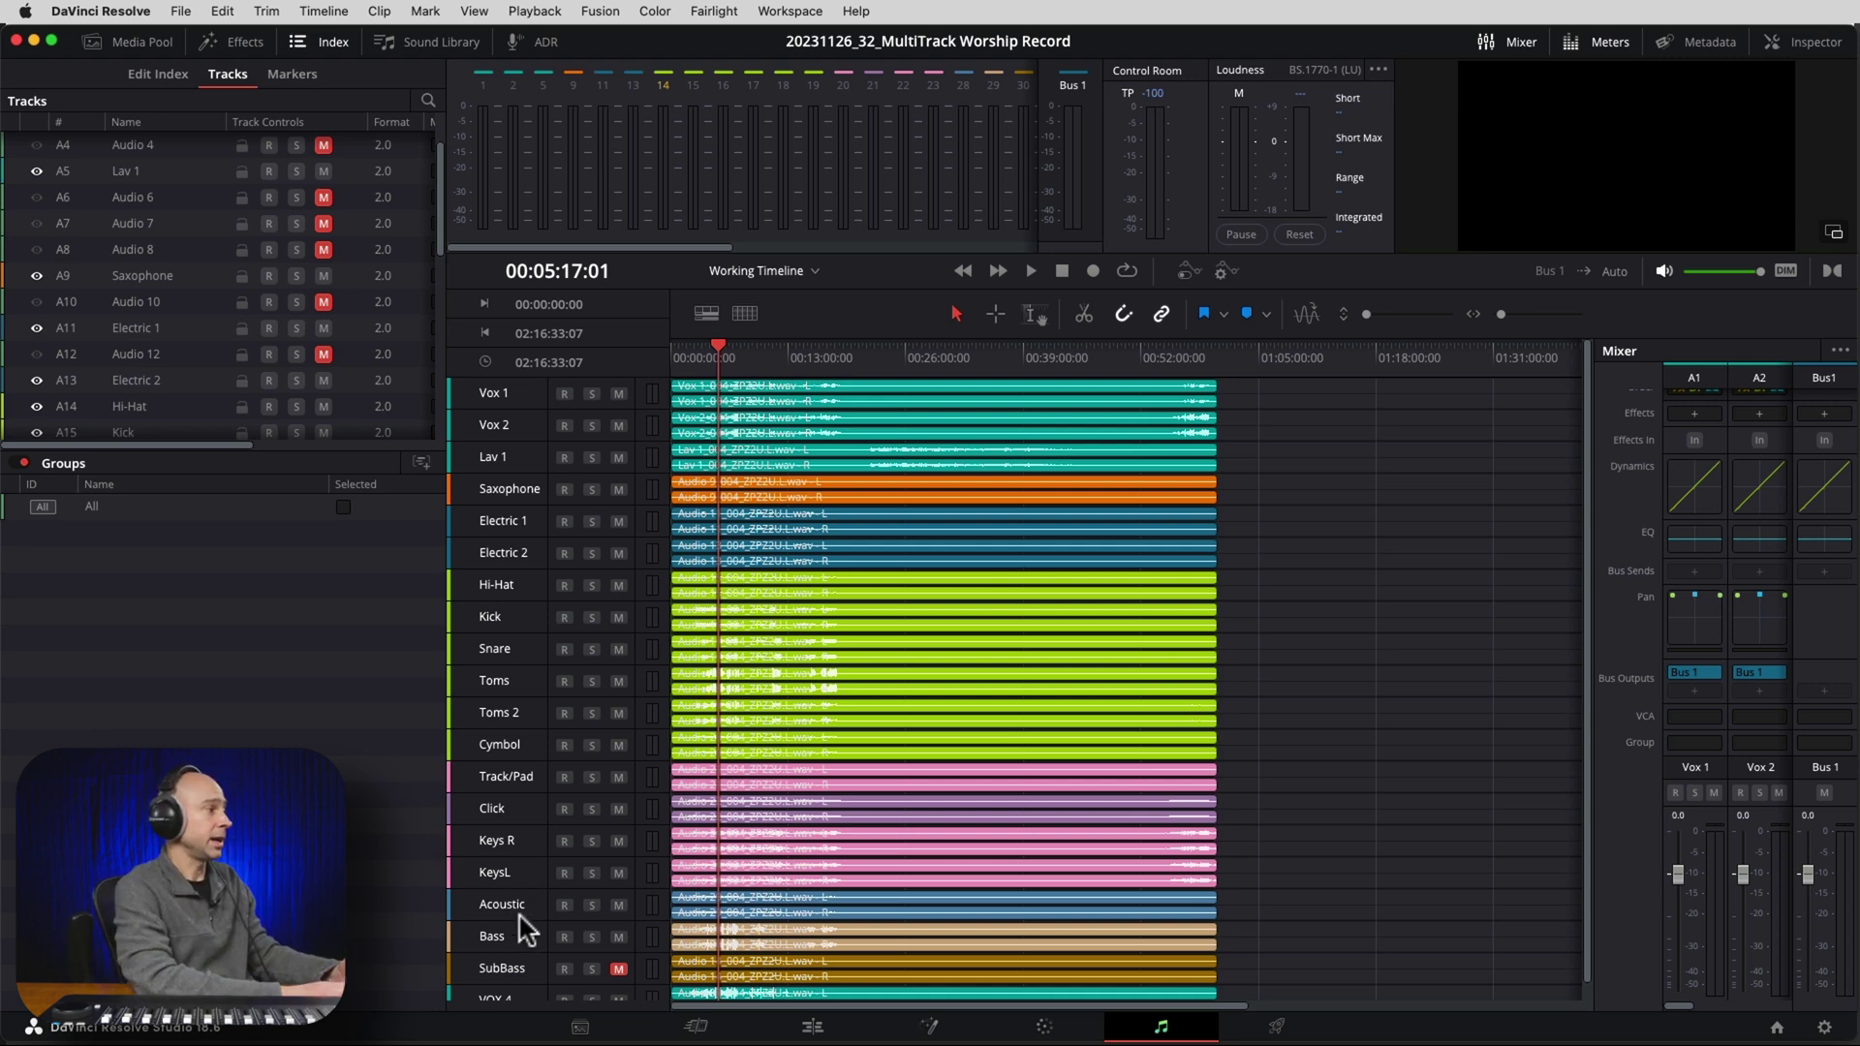
scroll(524, 925, down, 1)
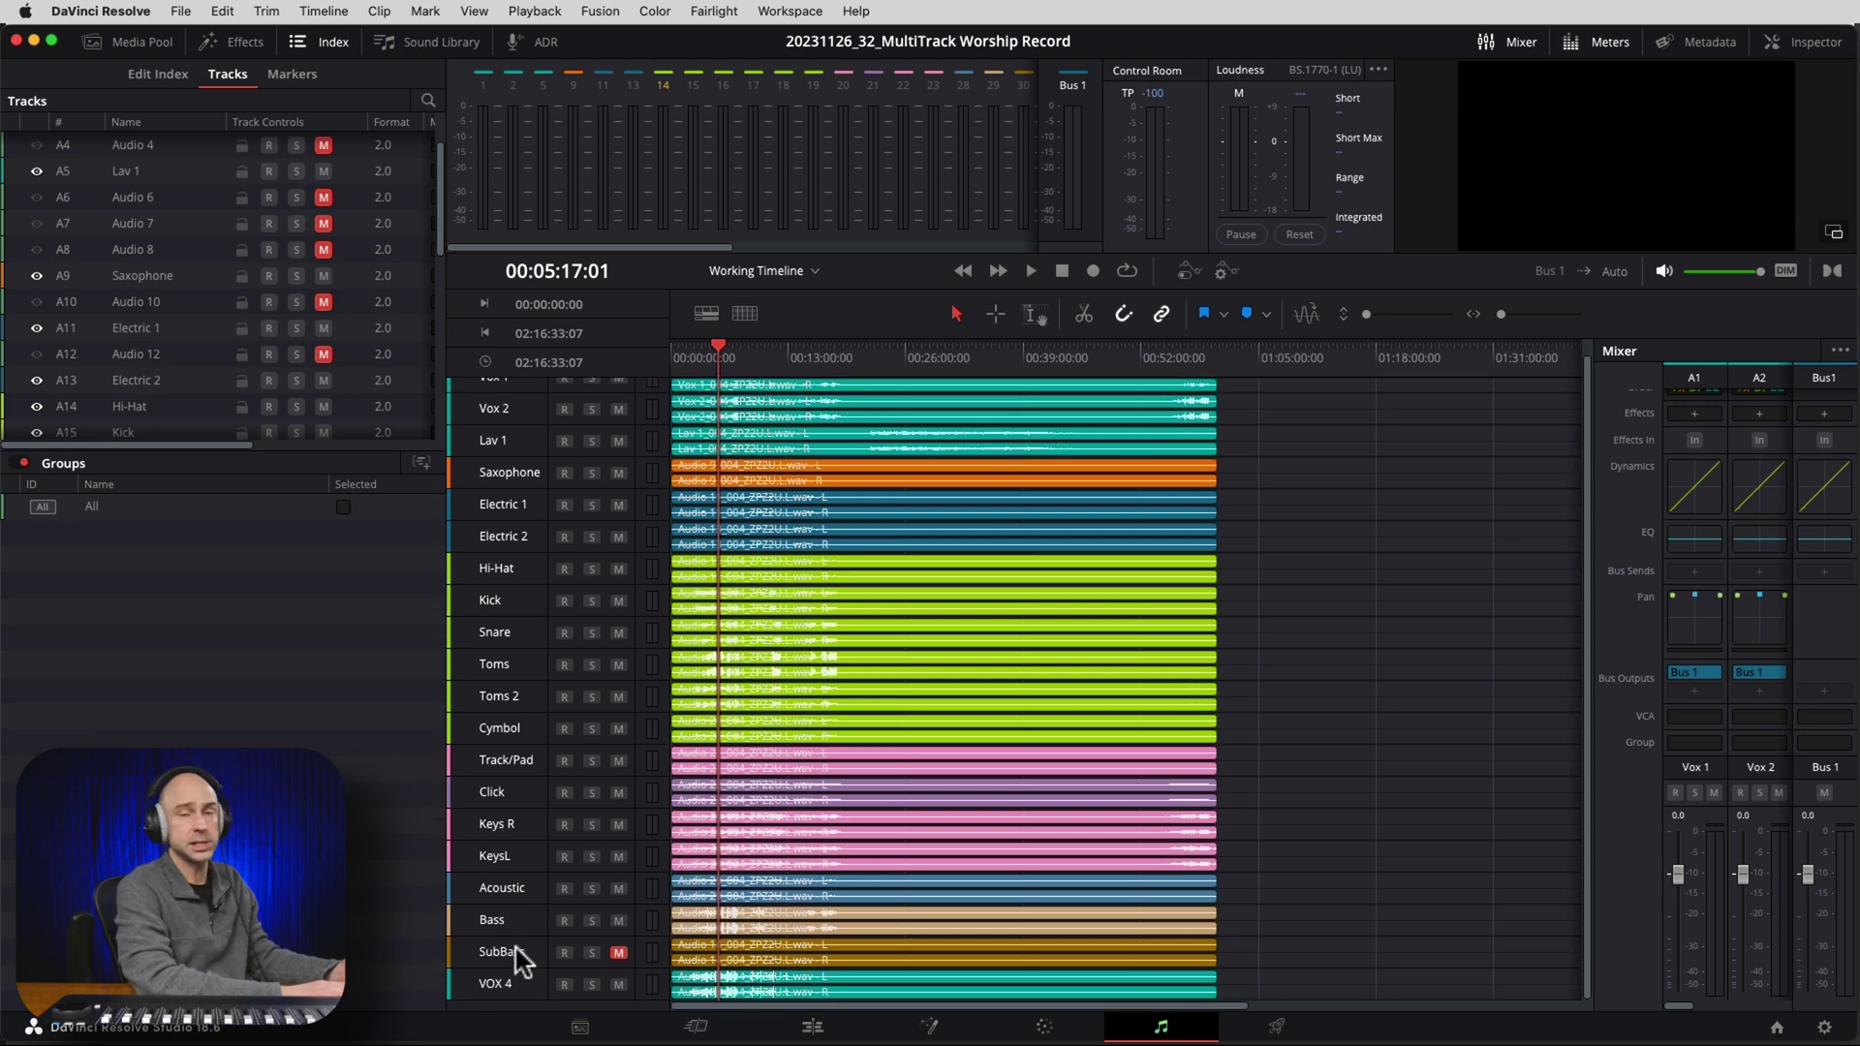
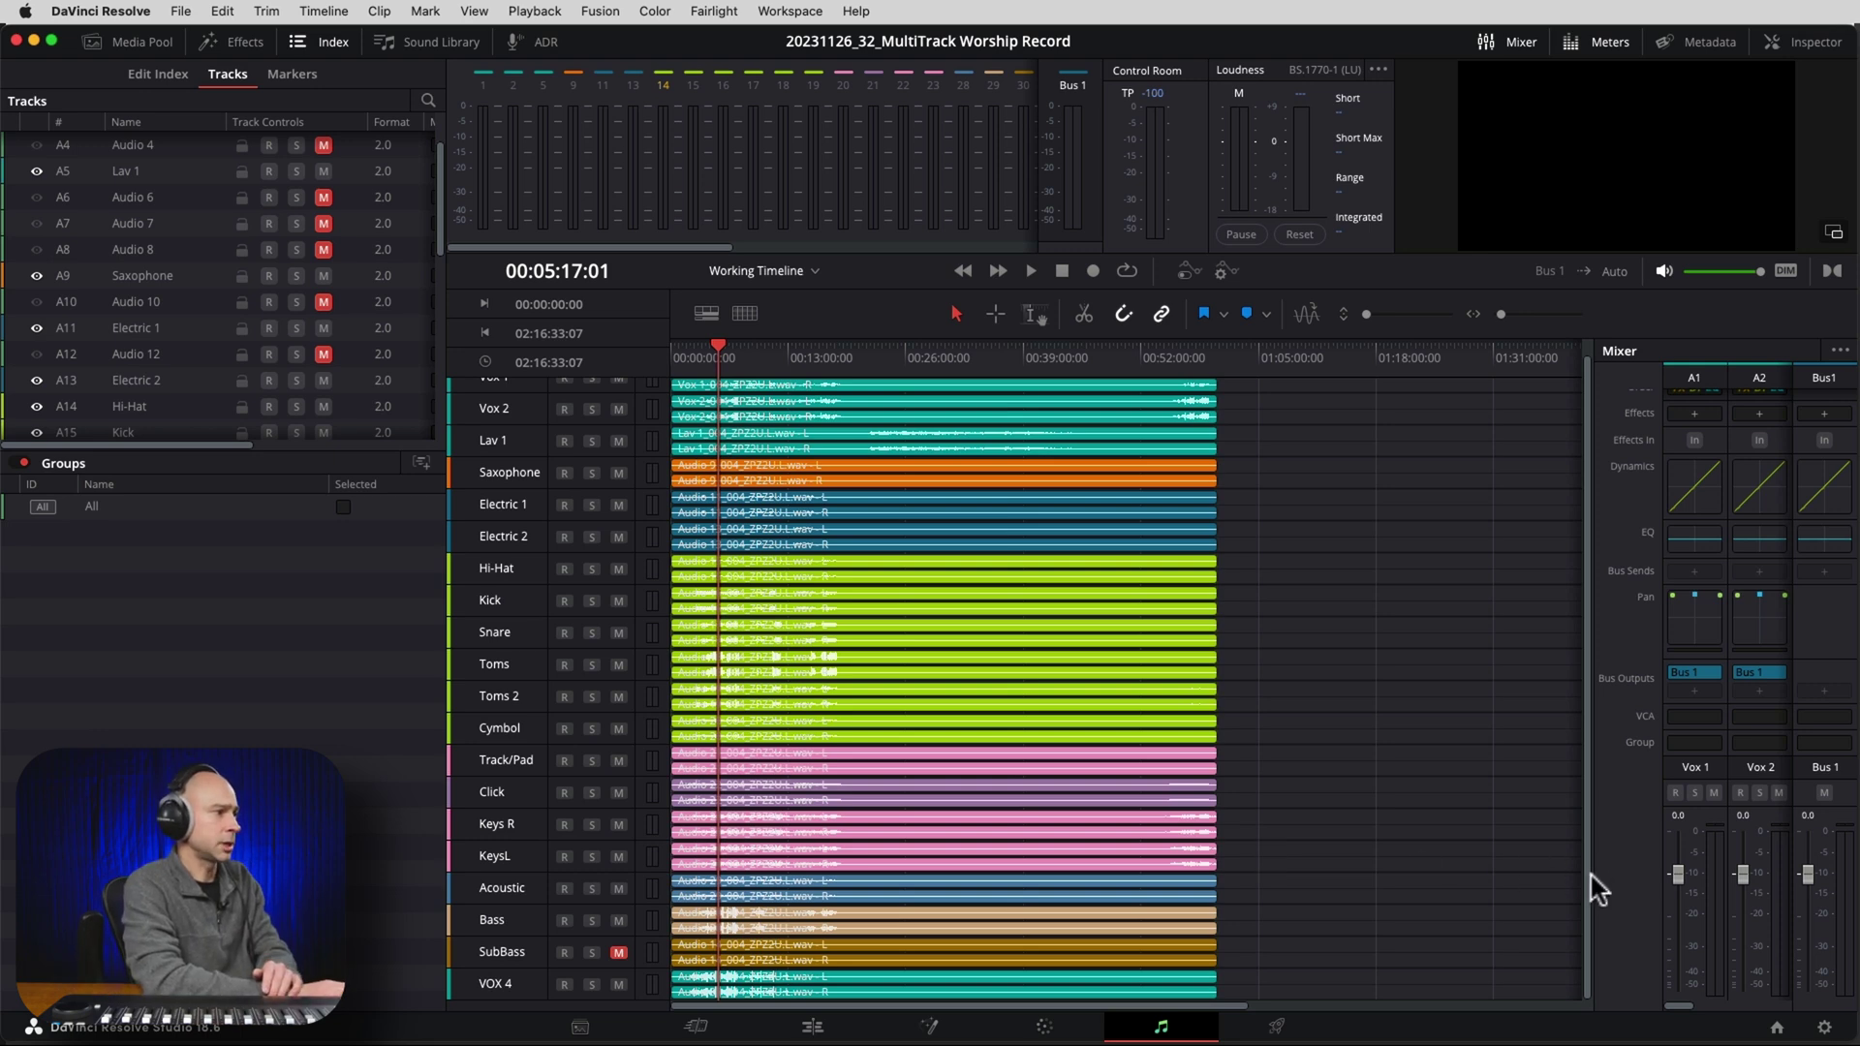
Widen the mixer to show the keys channels and reset the Keys R and KeysL faders to 0.0.
scroll(1596, 890, up, 1)
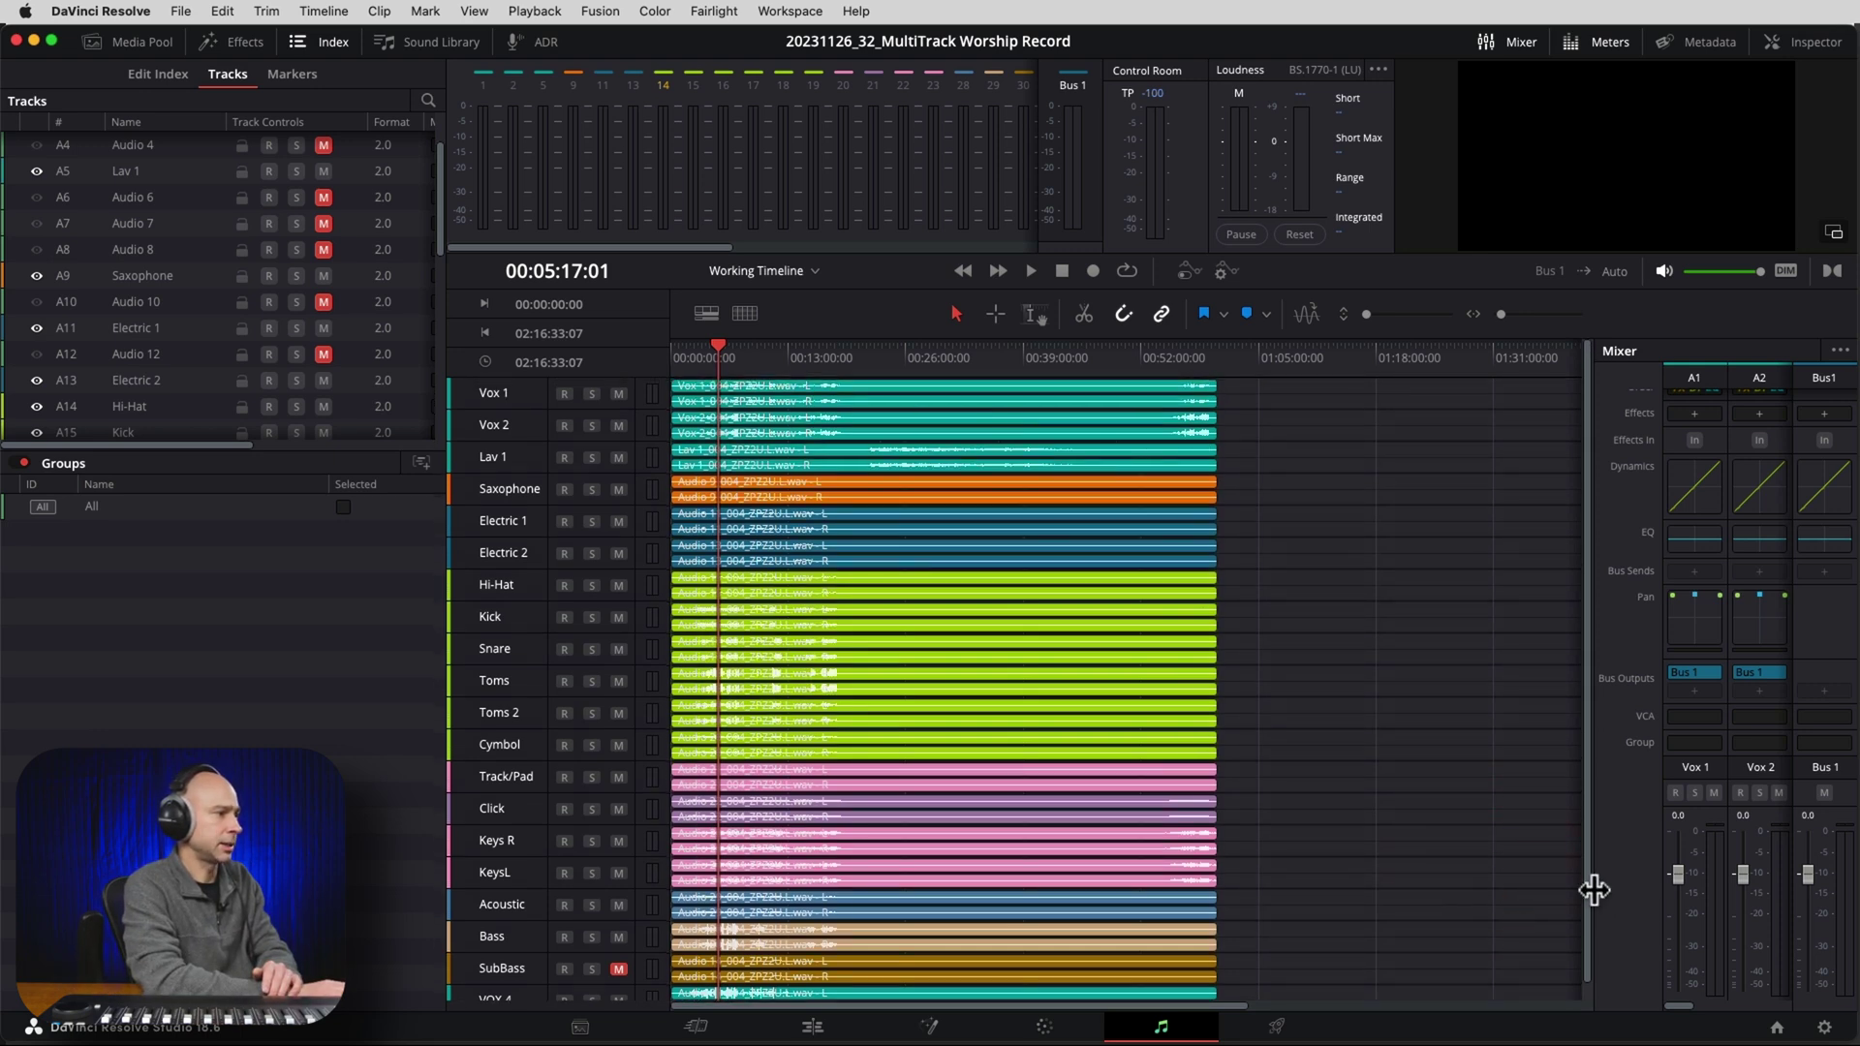
drag(1594, 889, 1288, 896)
drag(1486, 1008, 1646, 1007)
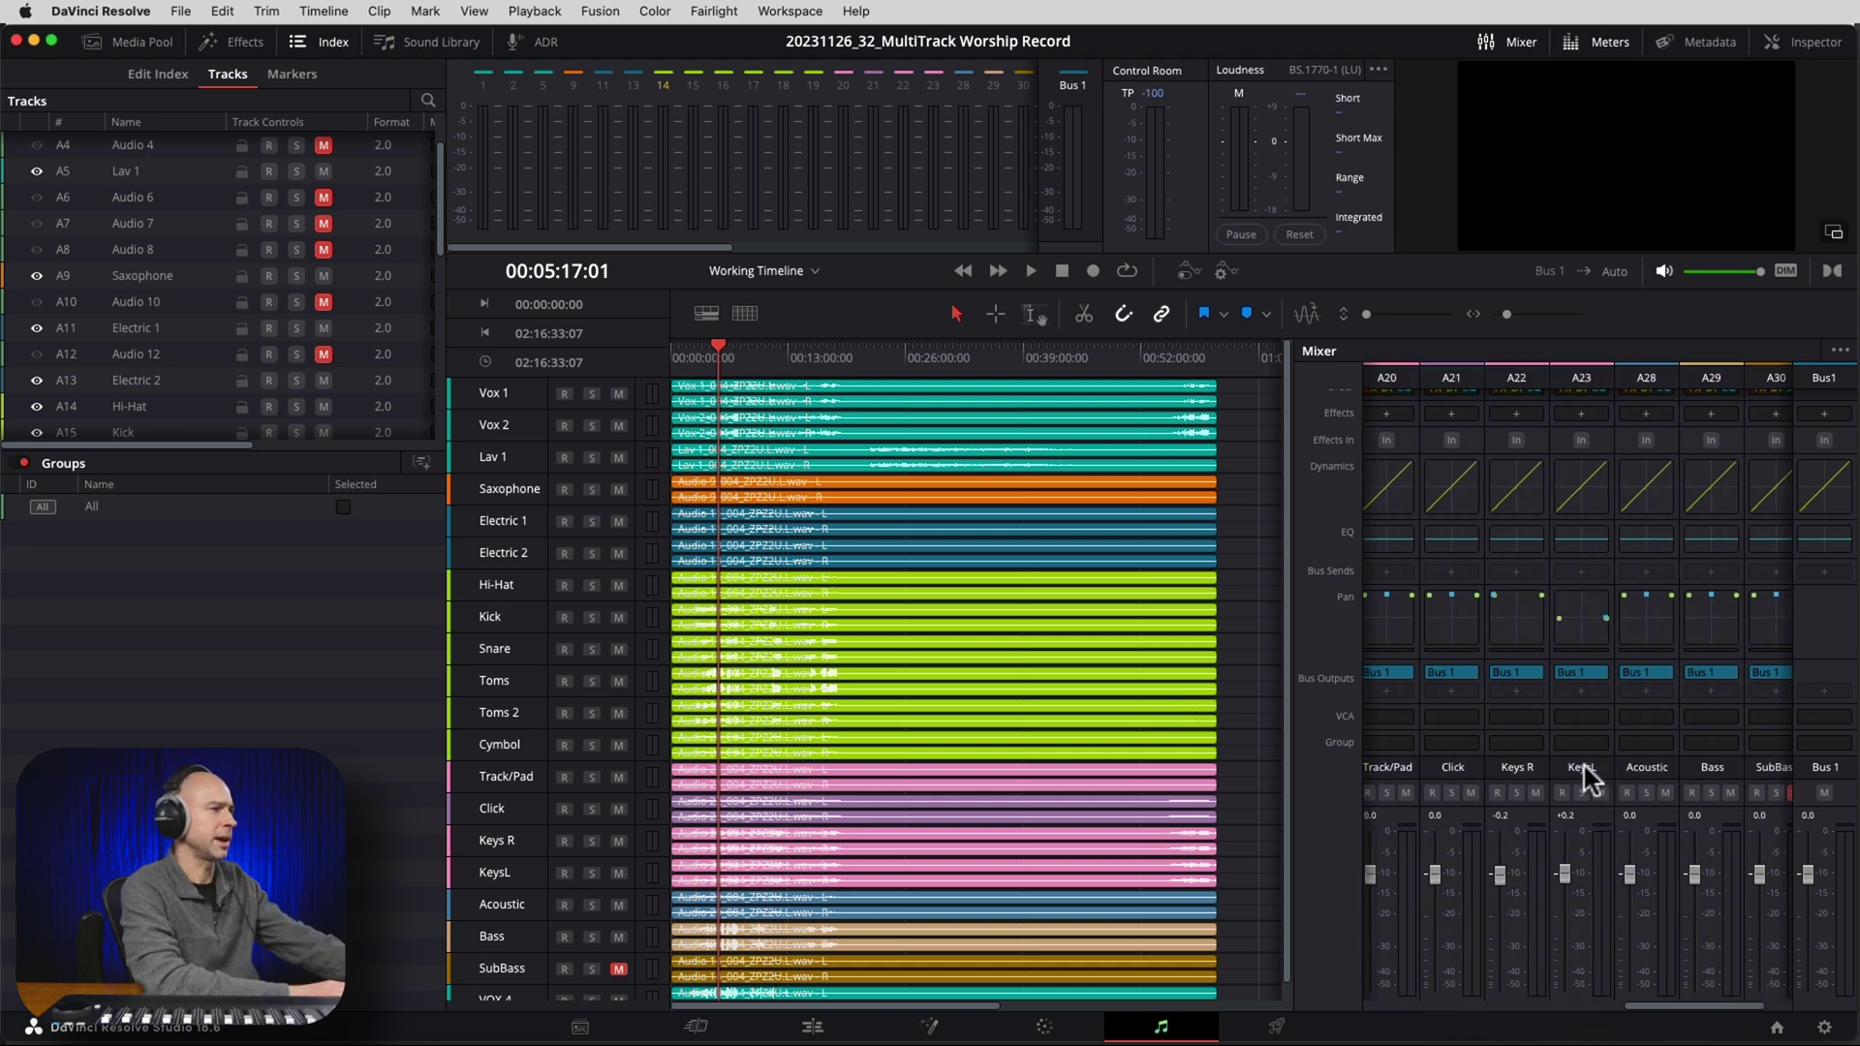
drag(1505, 874, 1565, 892)
double_click(1565, 890)
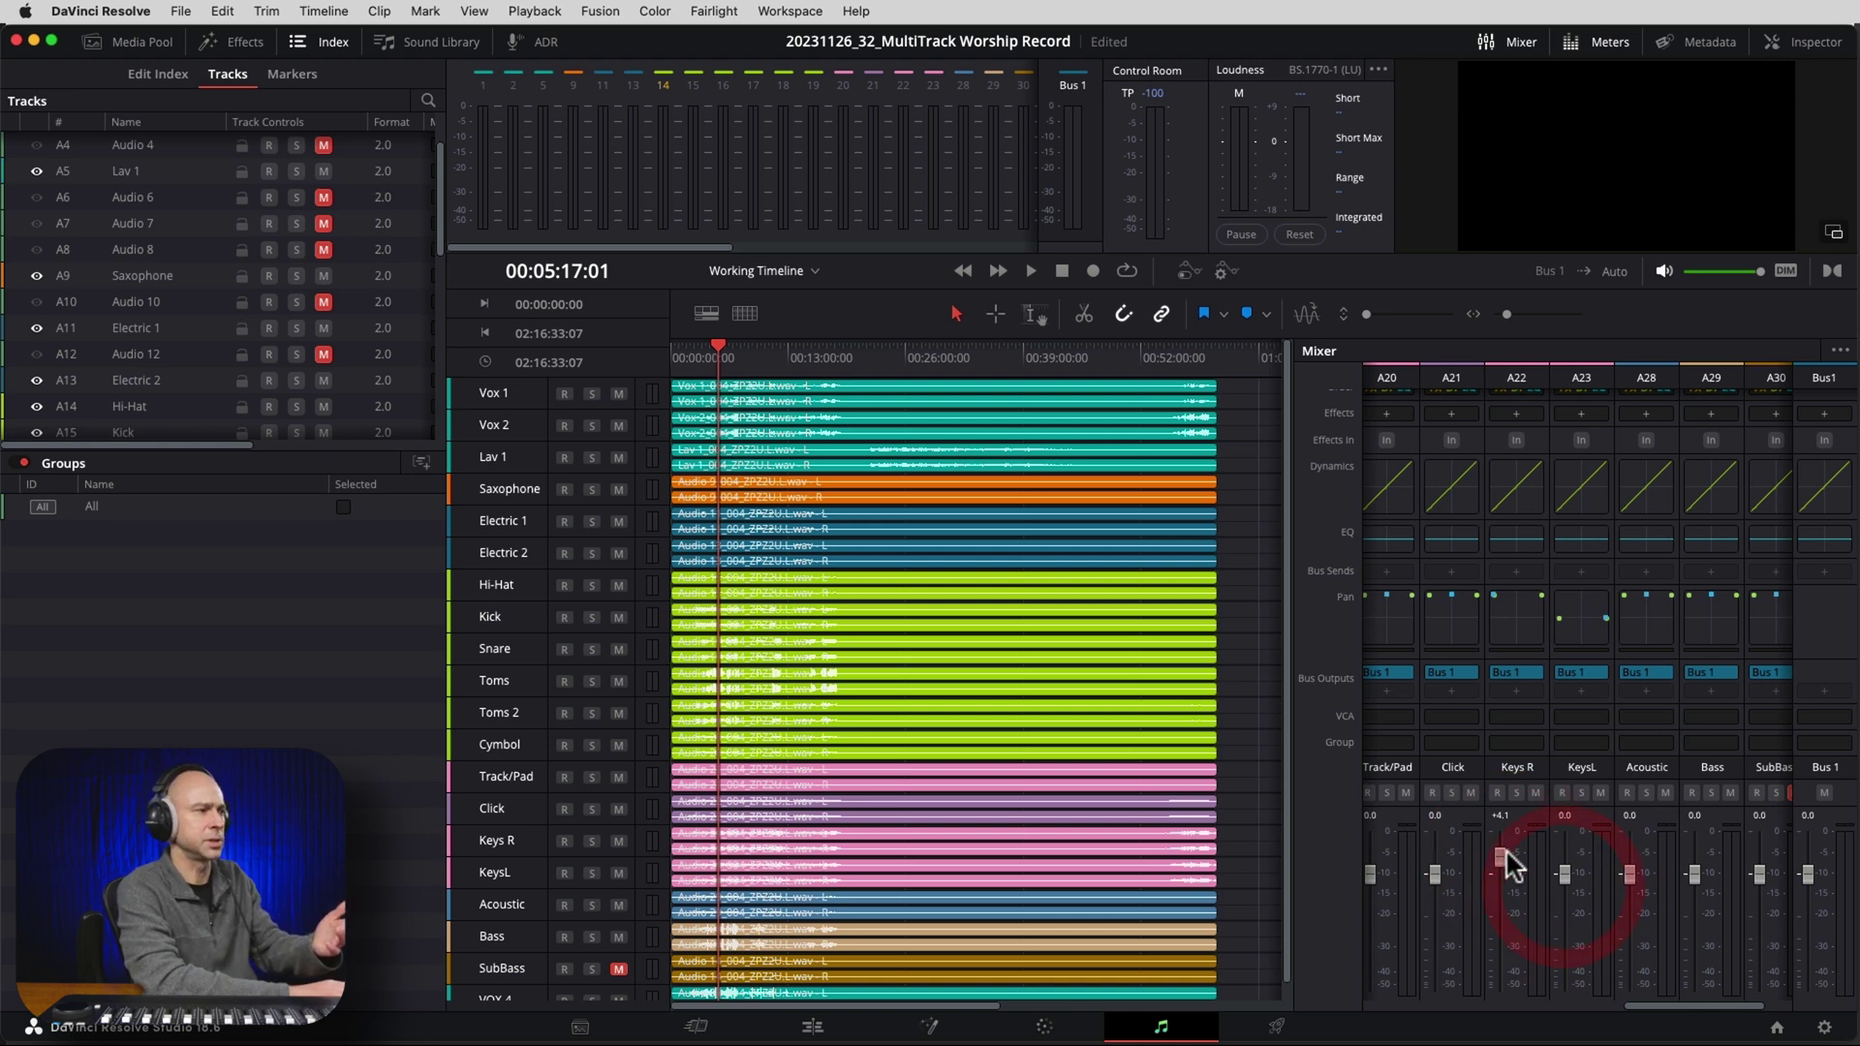
double_click(1499, 858)
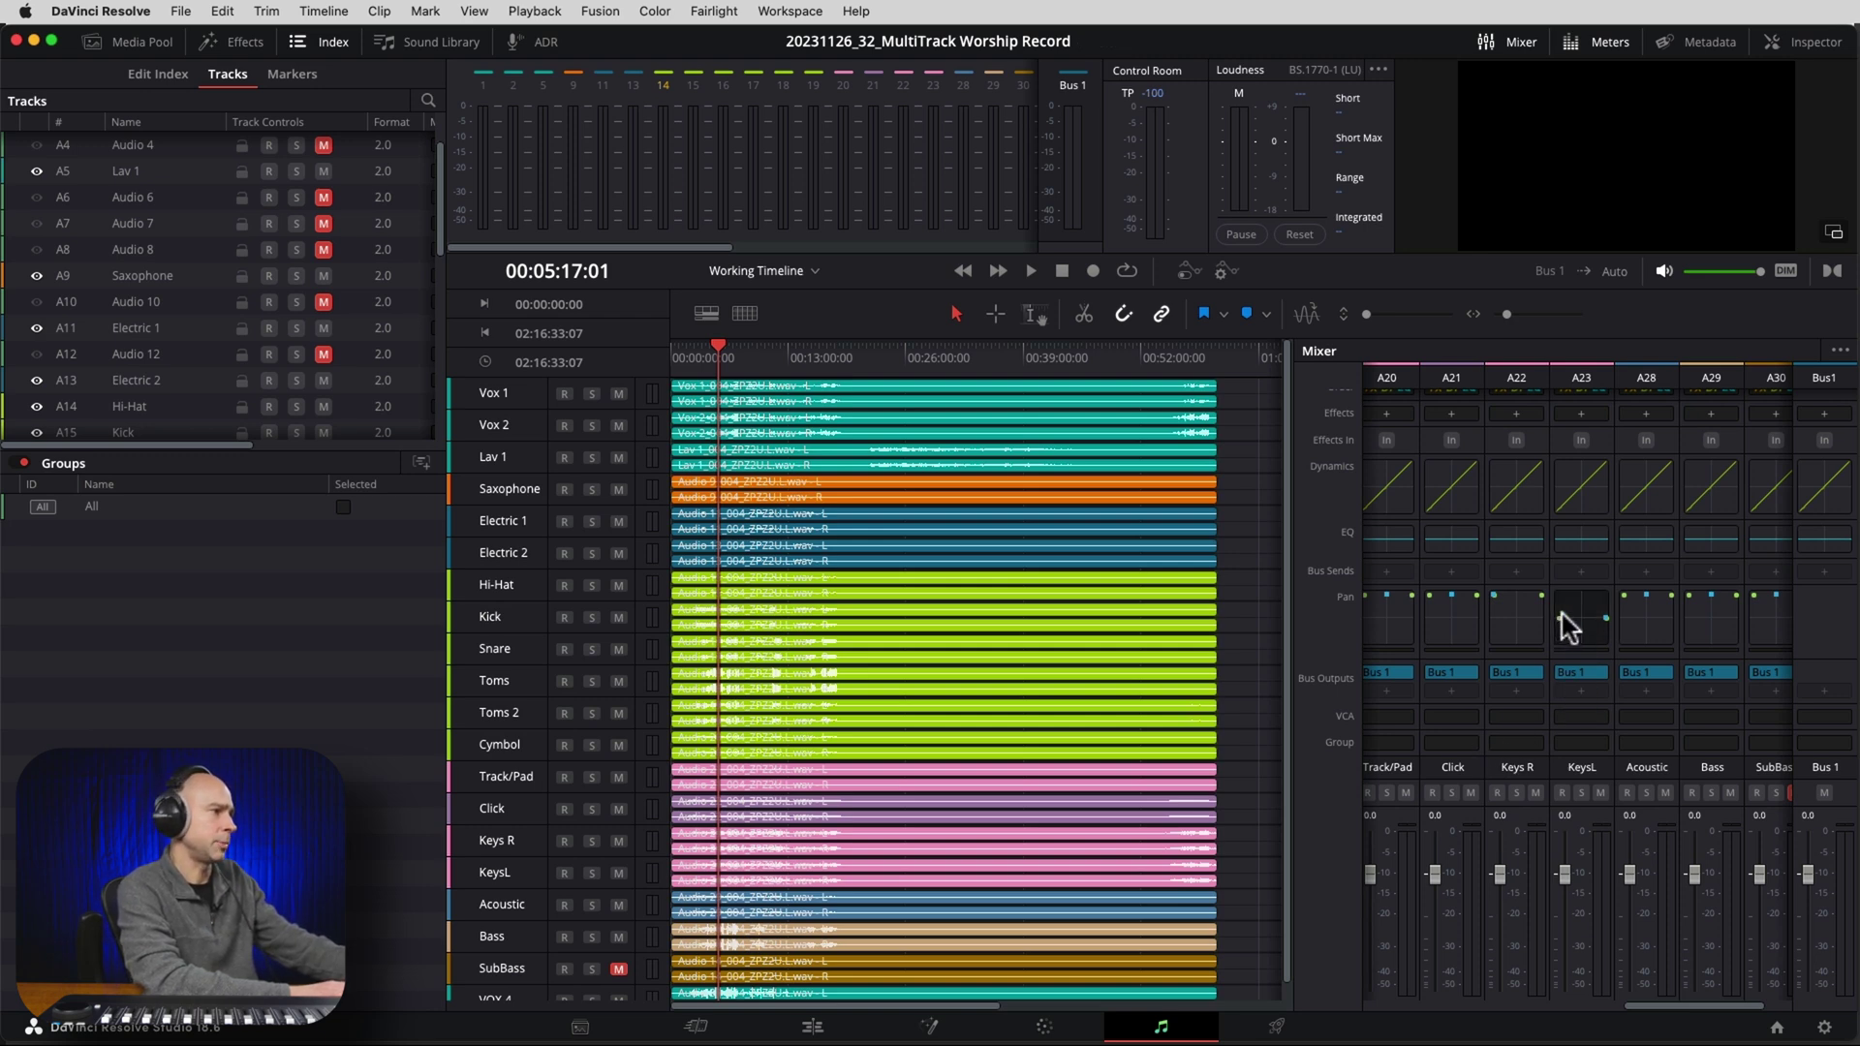
Pan the KeysL channel to the left and Keys R to the right, and solo KeysL.
drag(1559, 629, 1553, 618)
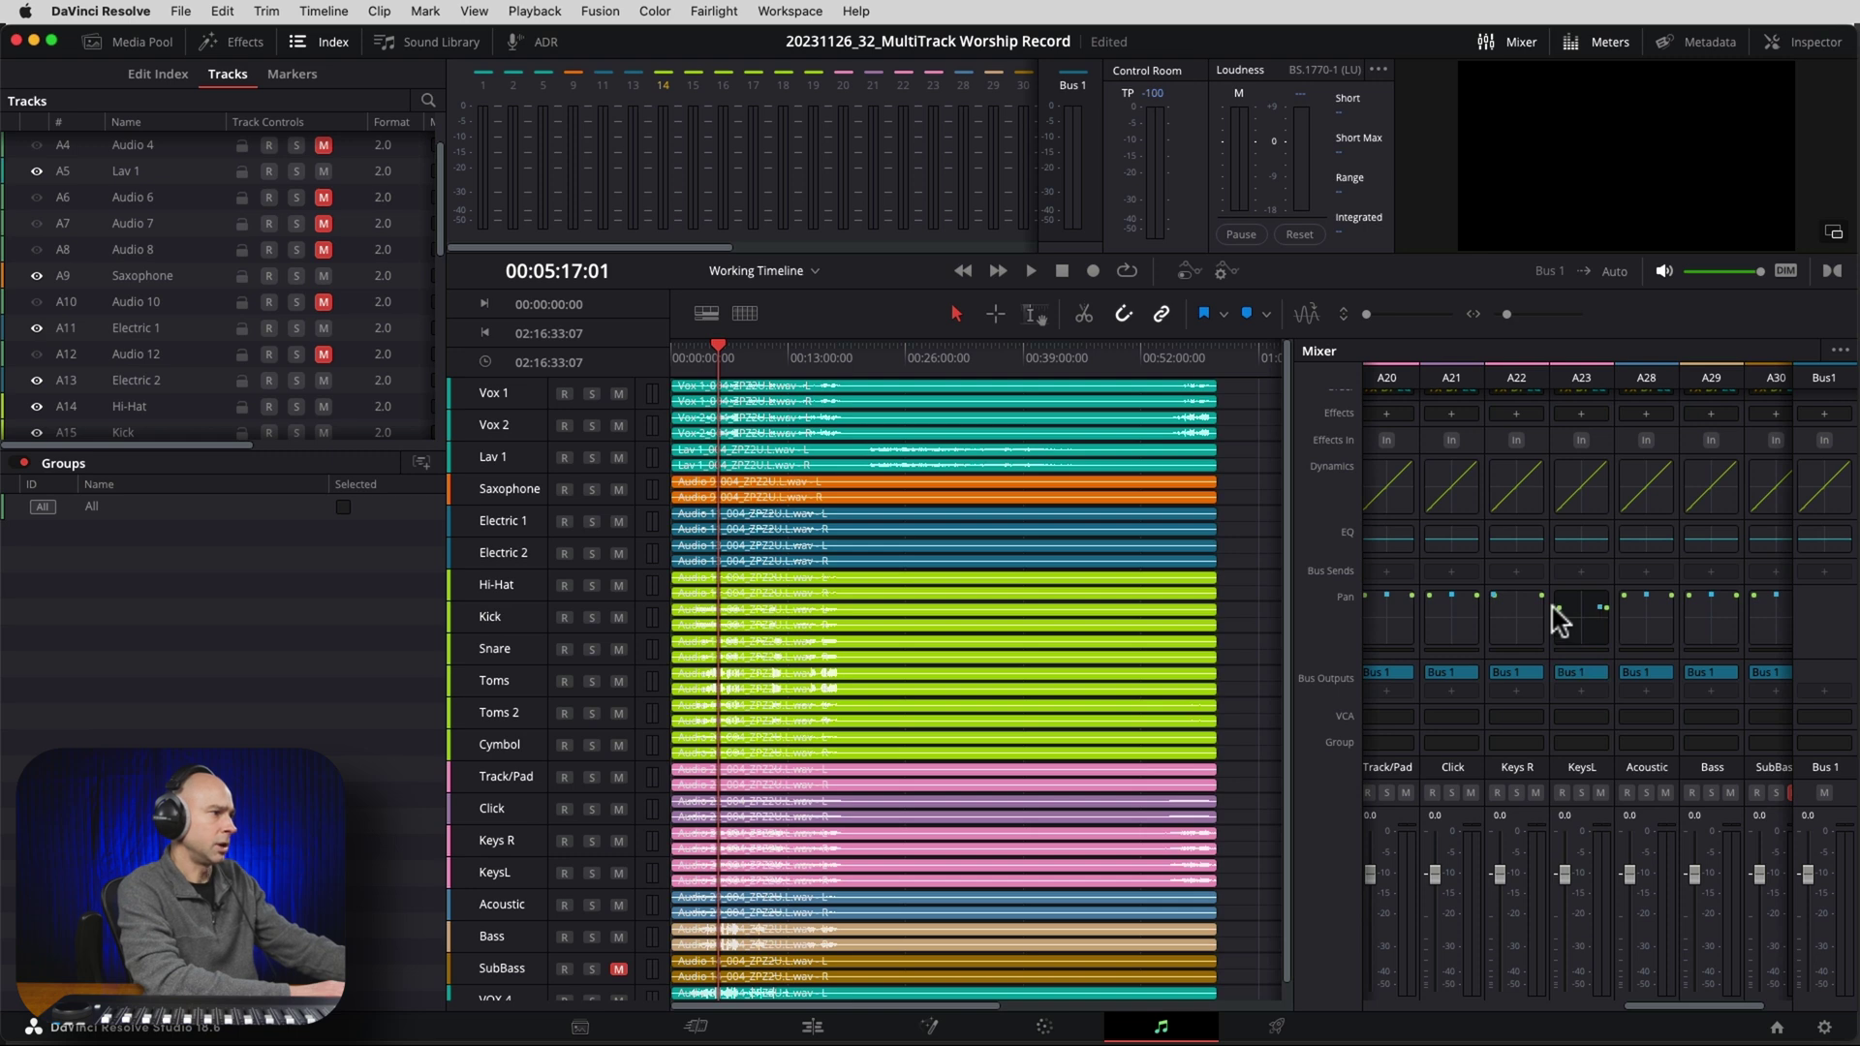
click(1420, 564)
click(1529, 594)
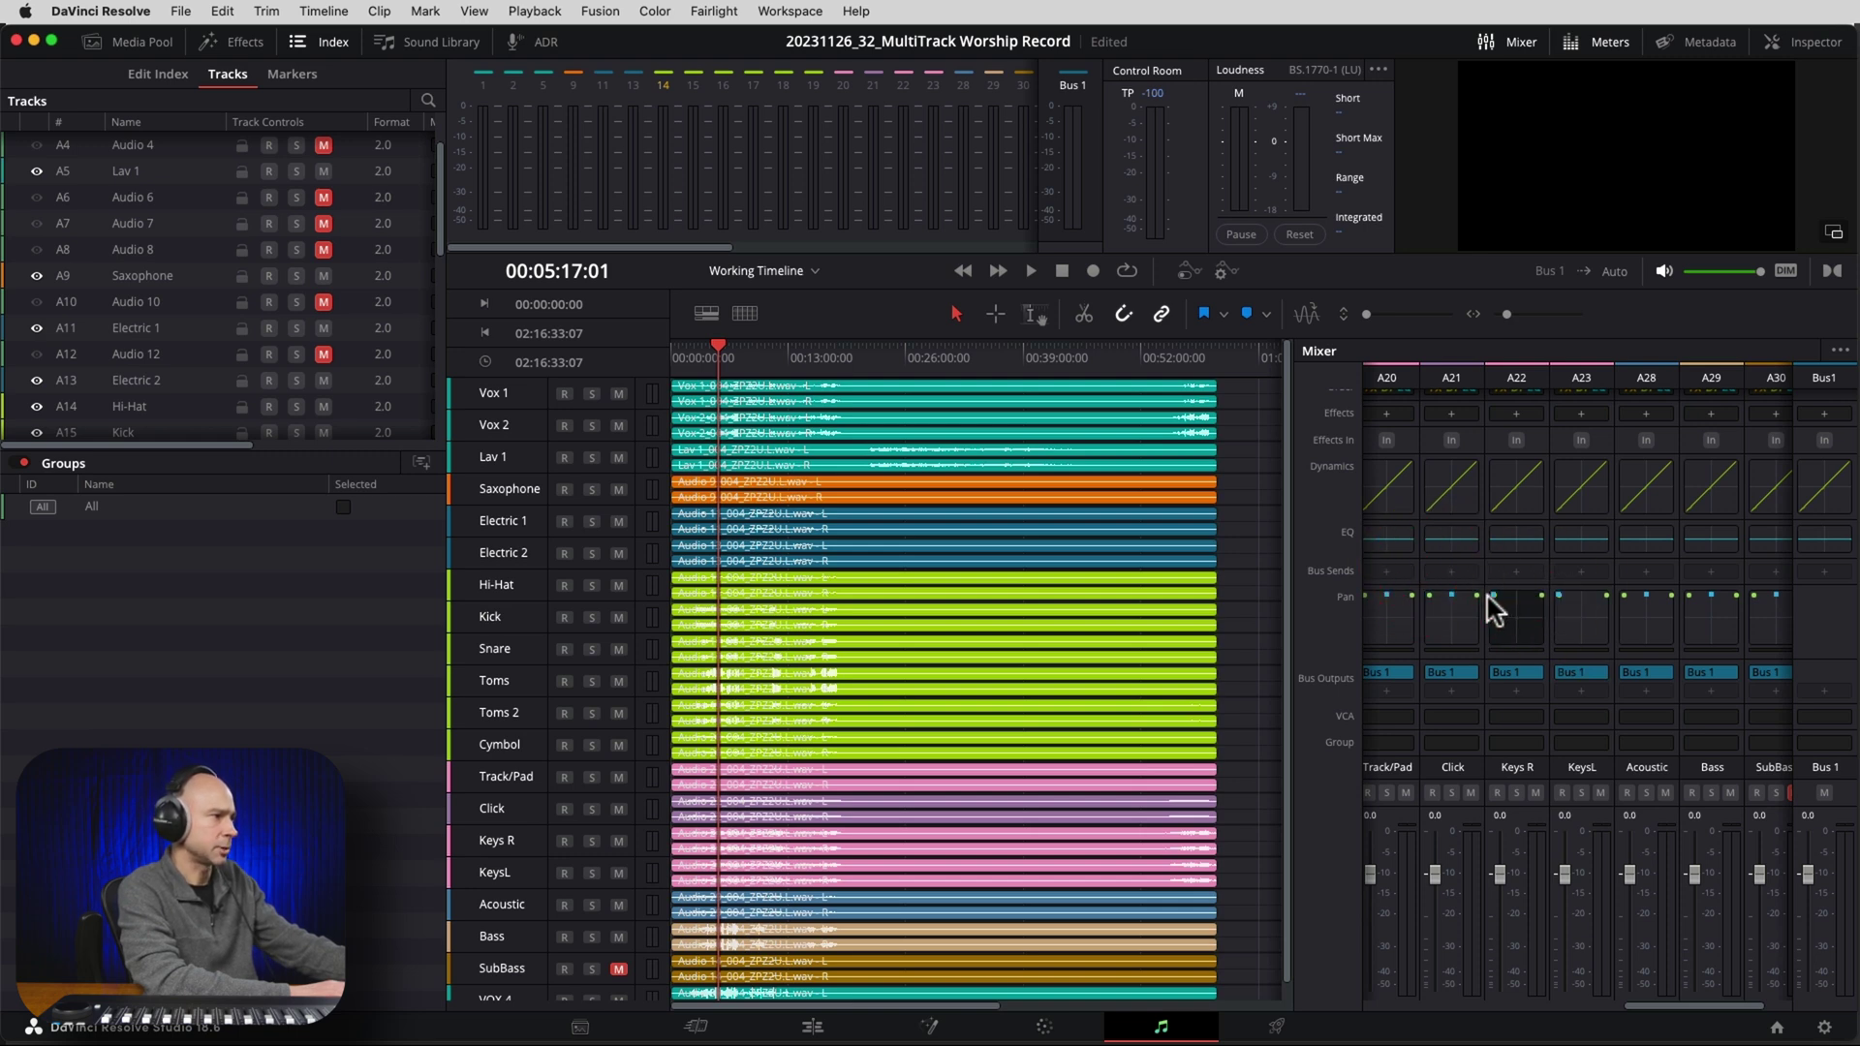
click(1596, 606)
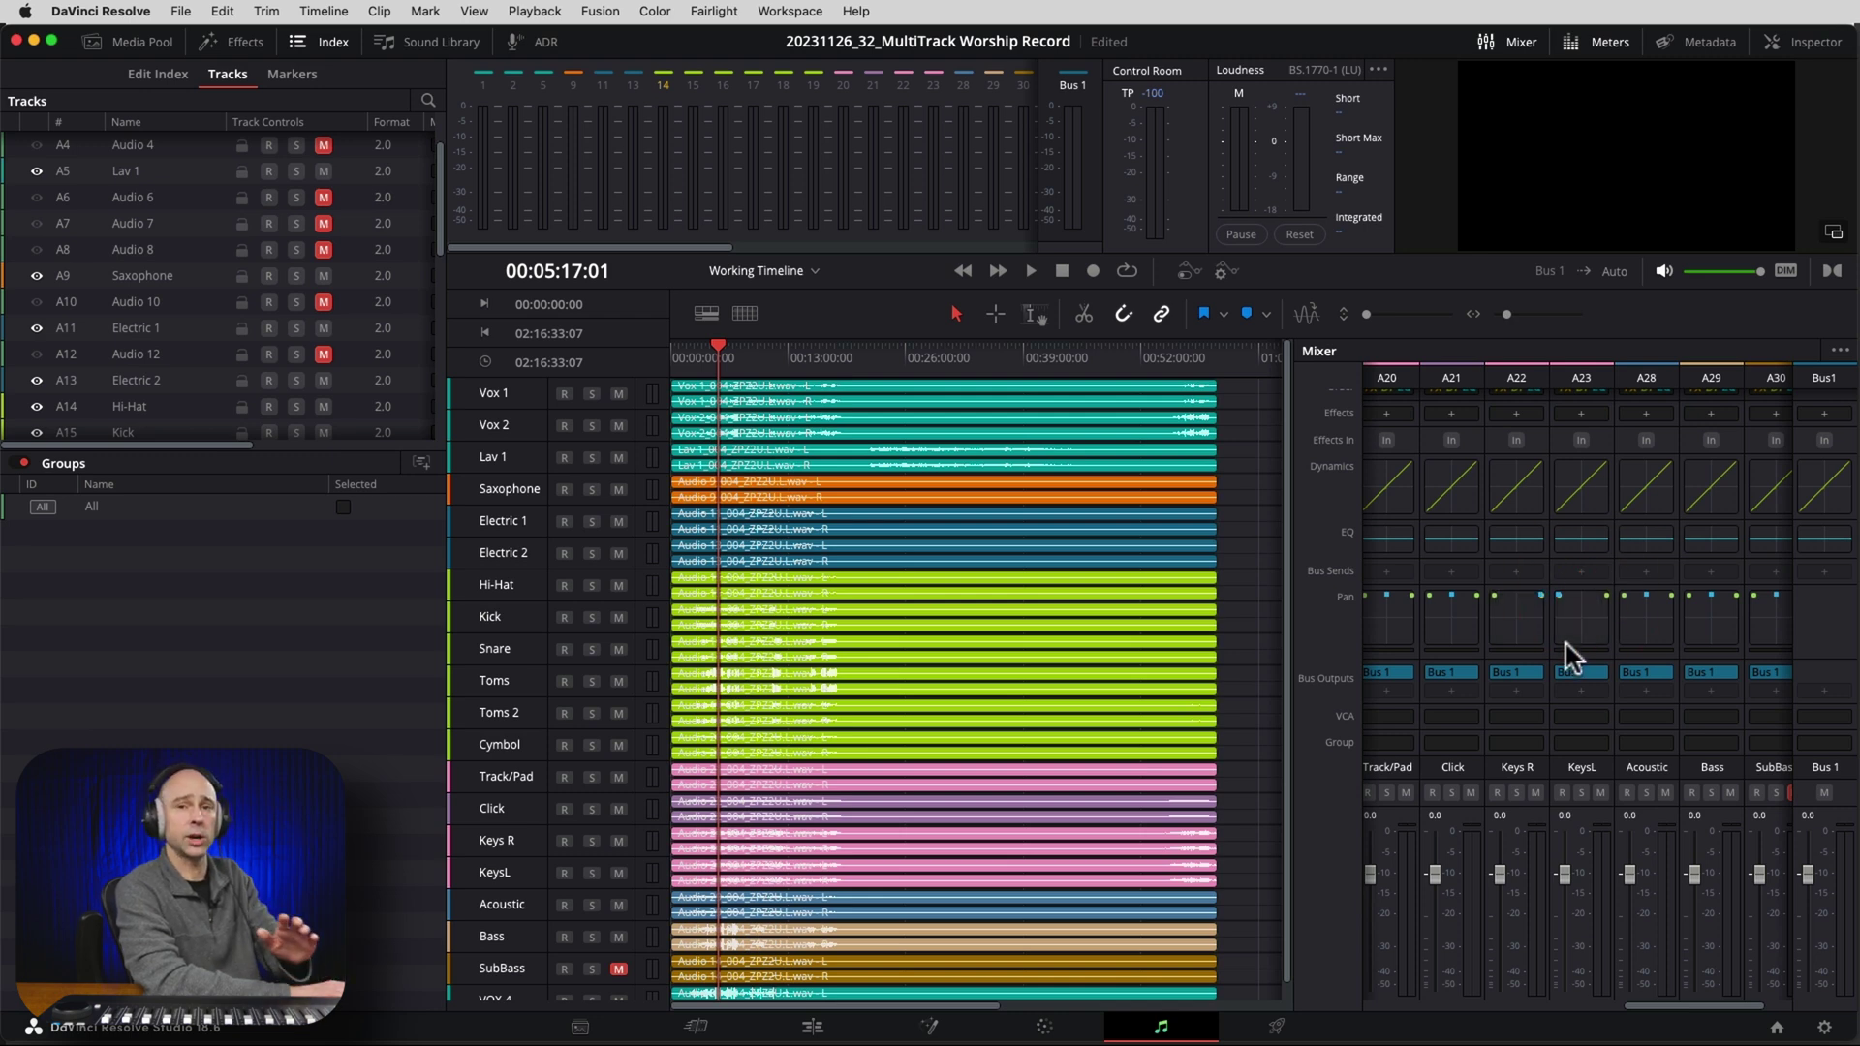
click(1581, 793)
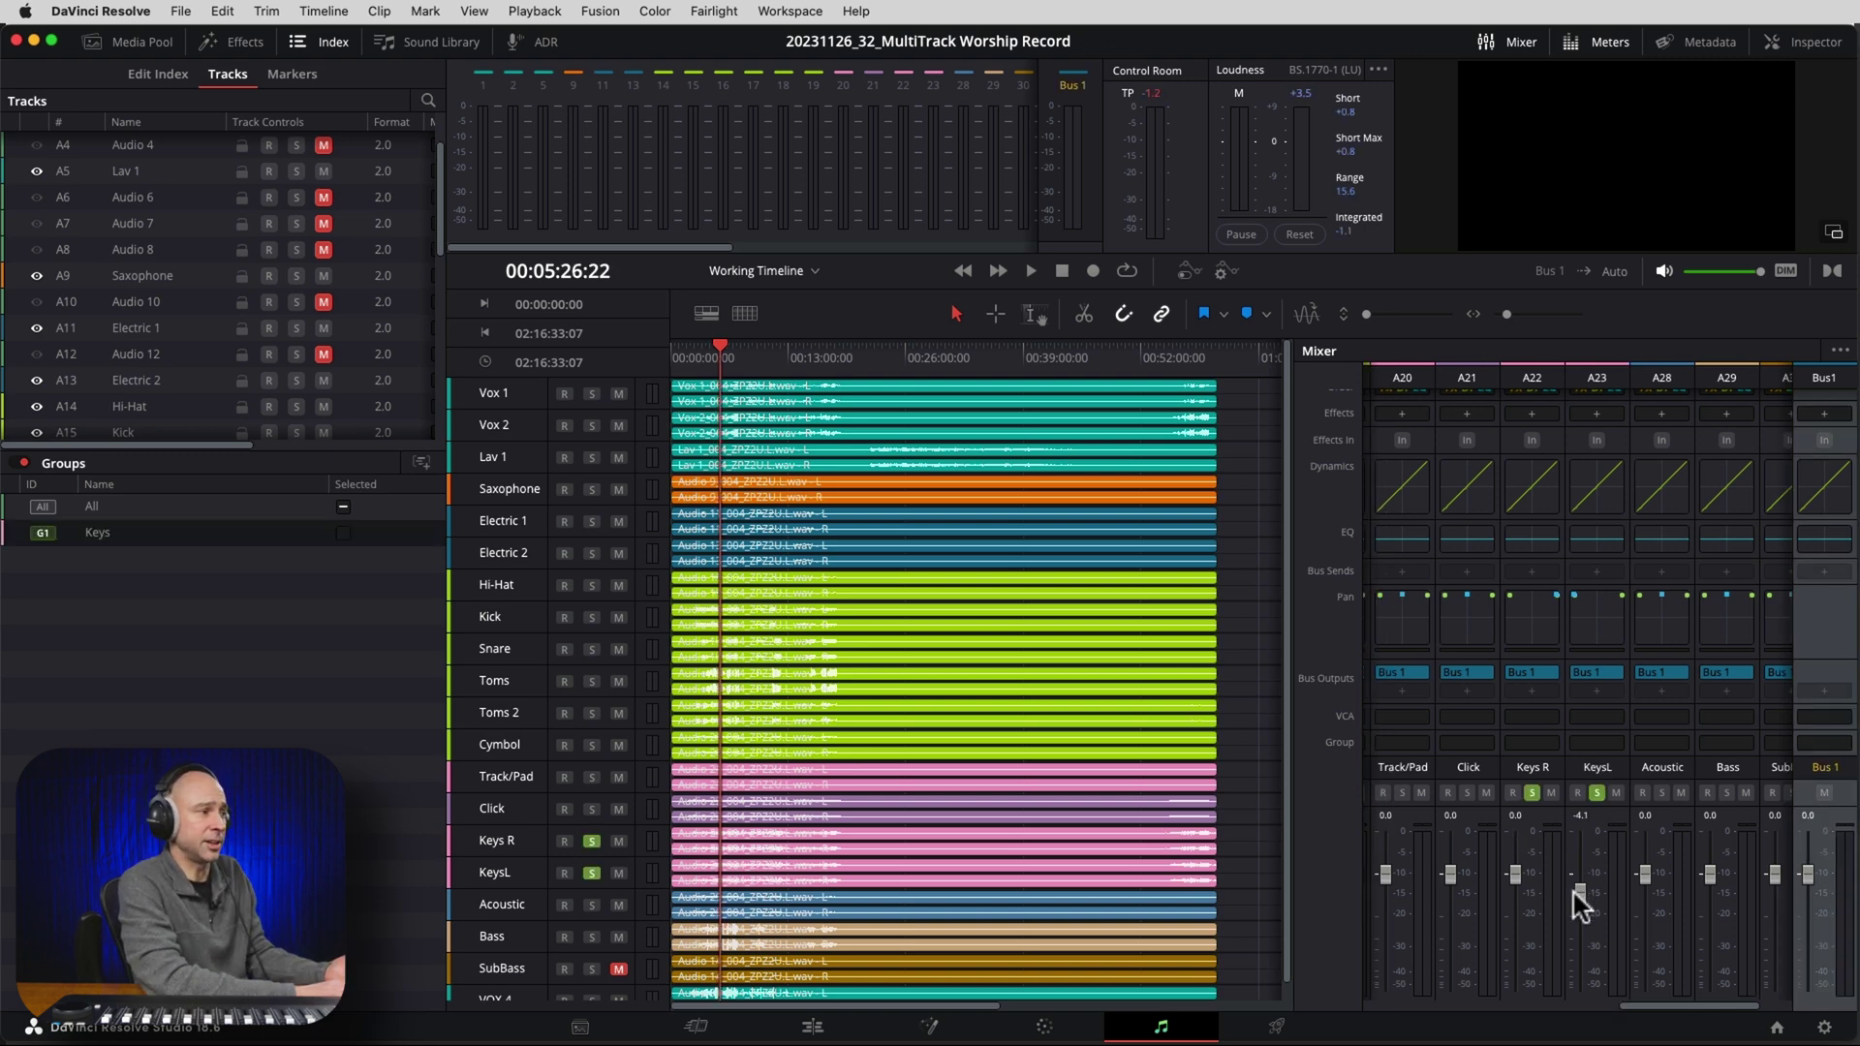
Reset the KeysL fader to 0.0 and save the project.
click(1578, 874)
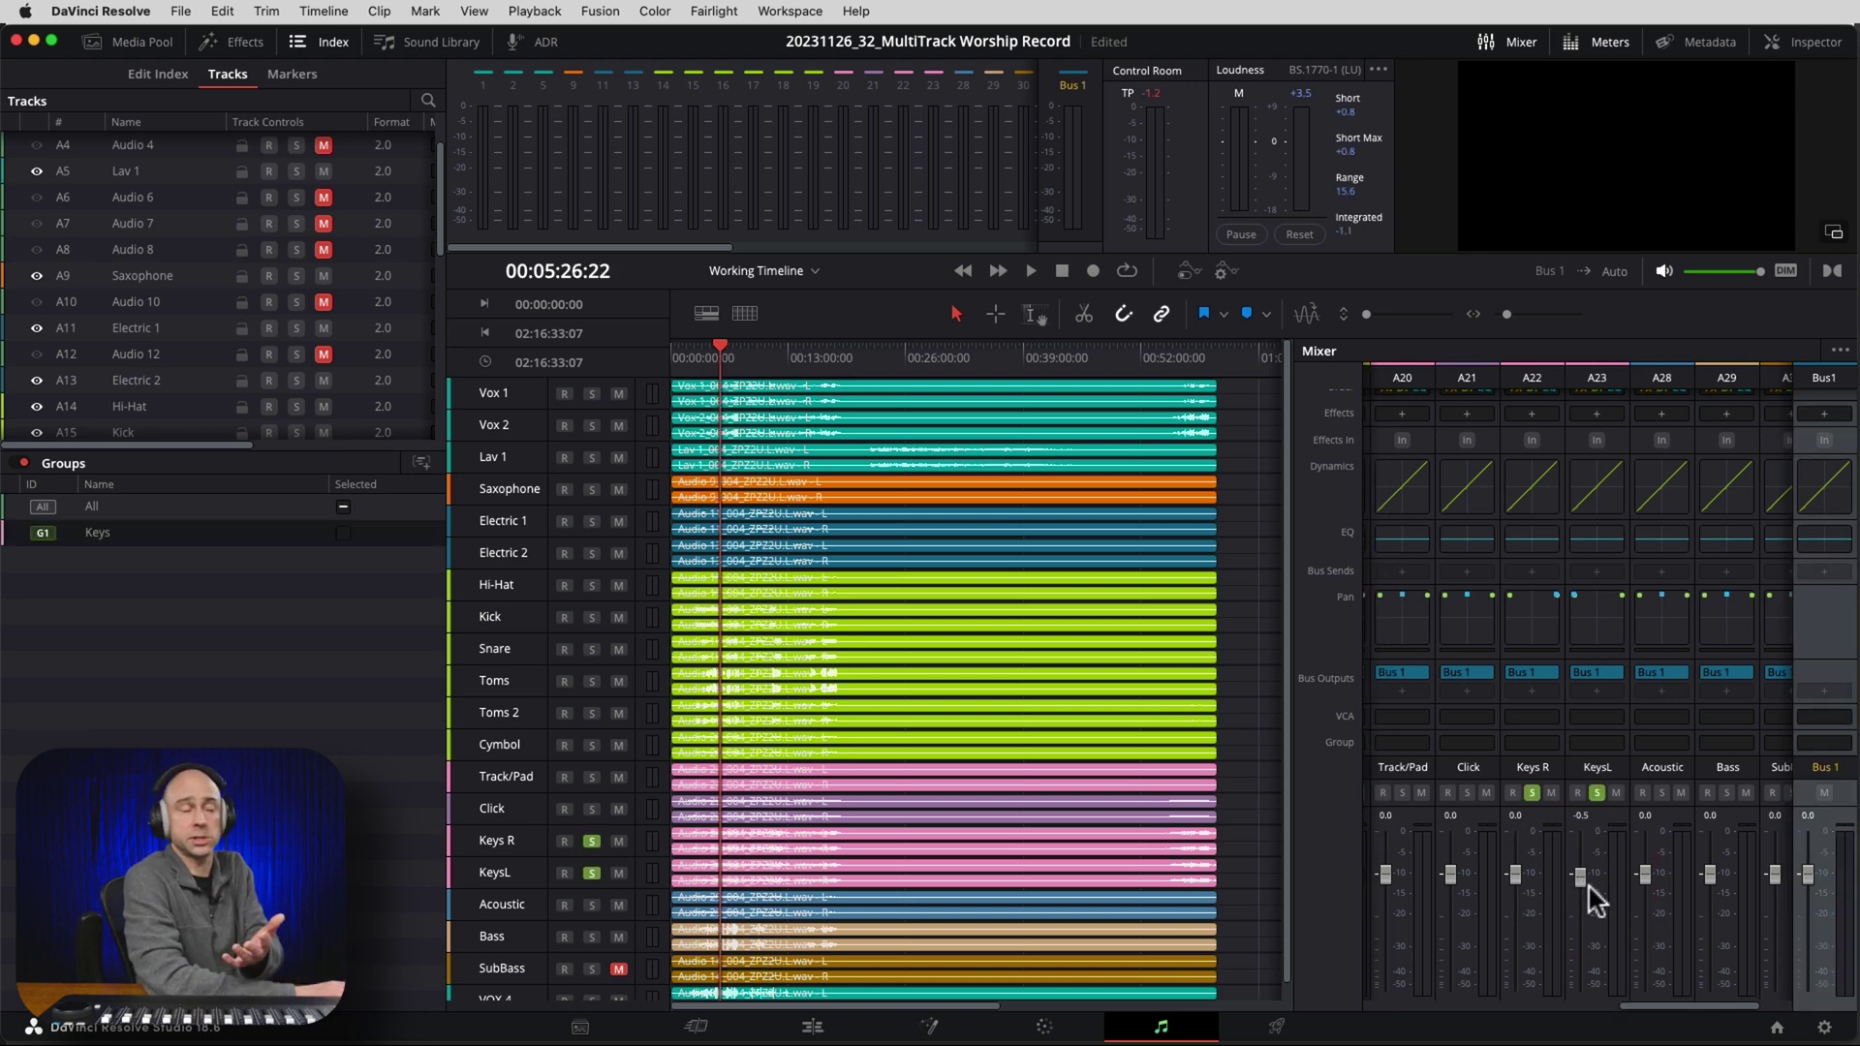
click(1590, 887)
double_click(1580, 873)
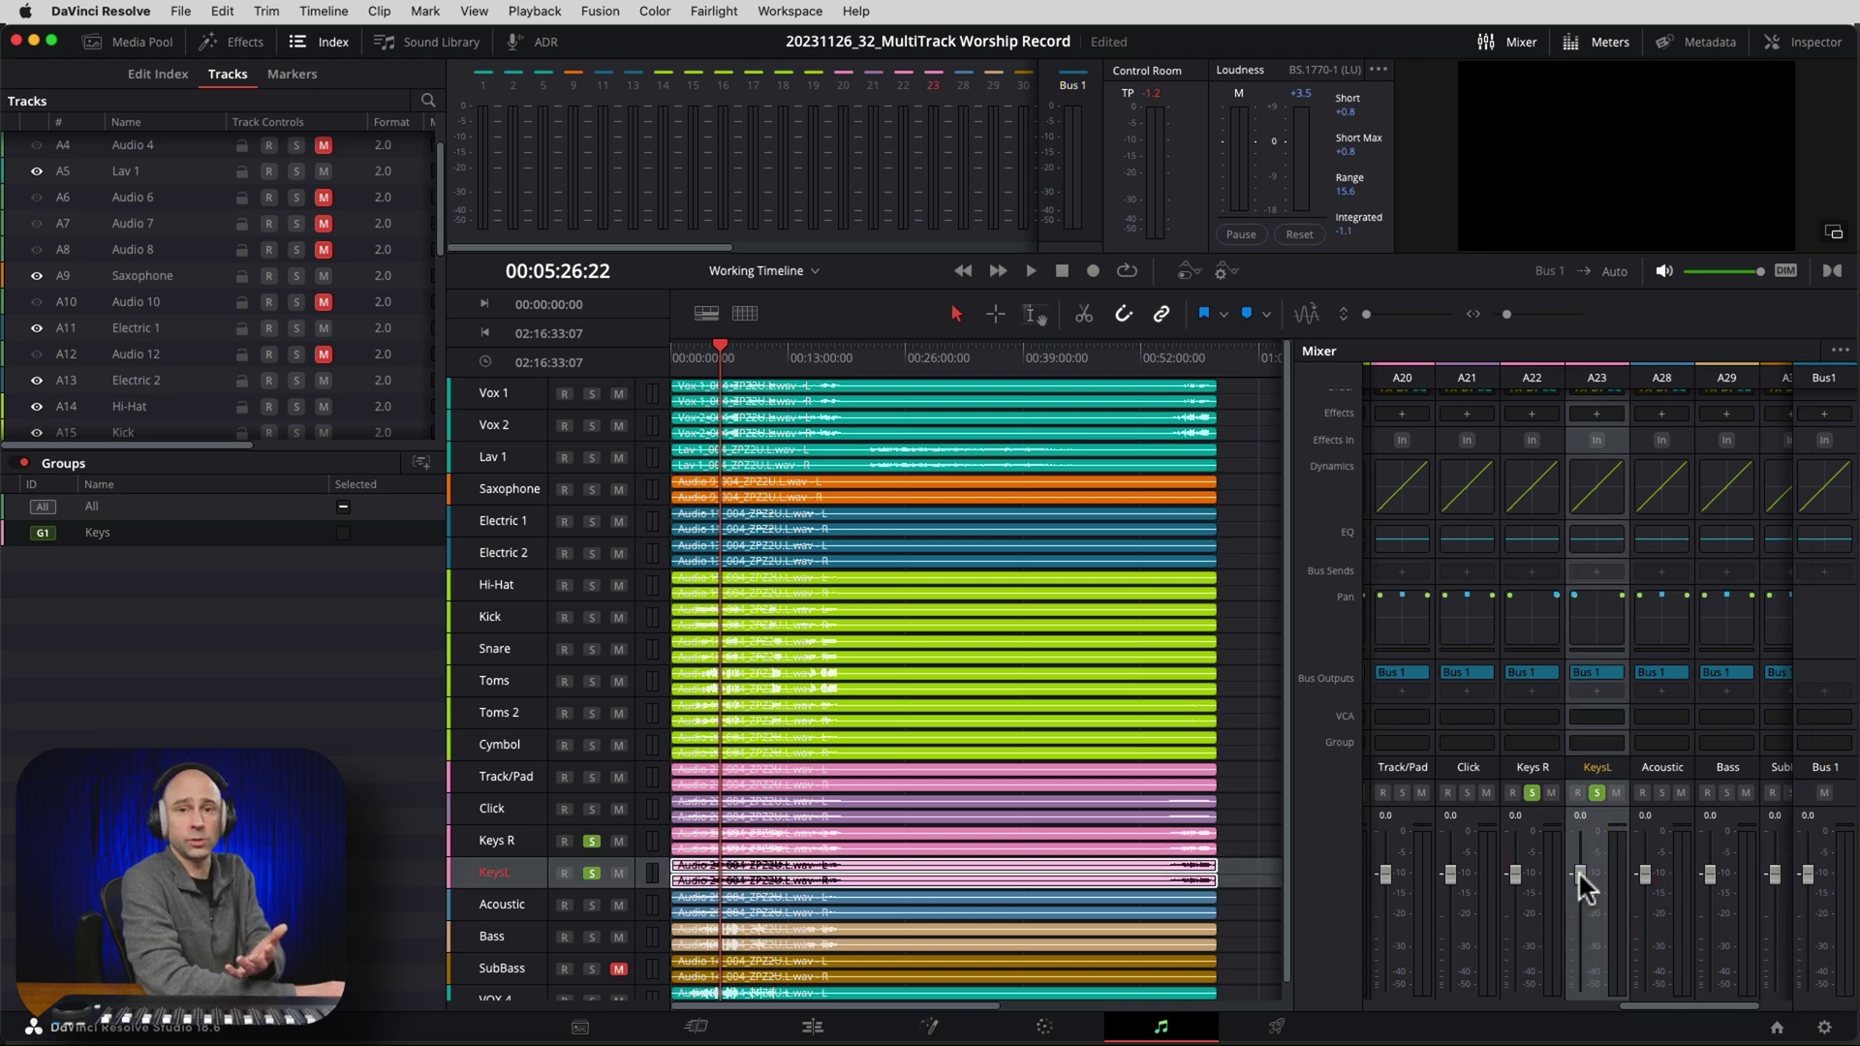
key(super+s)
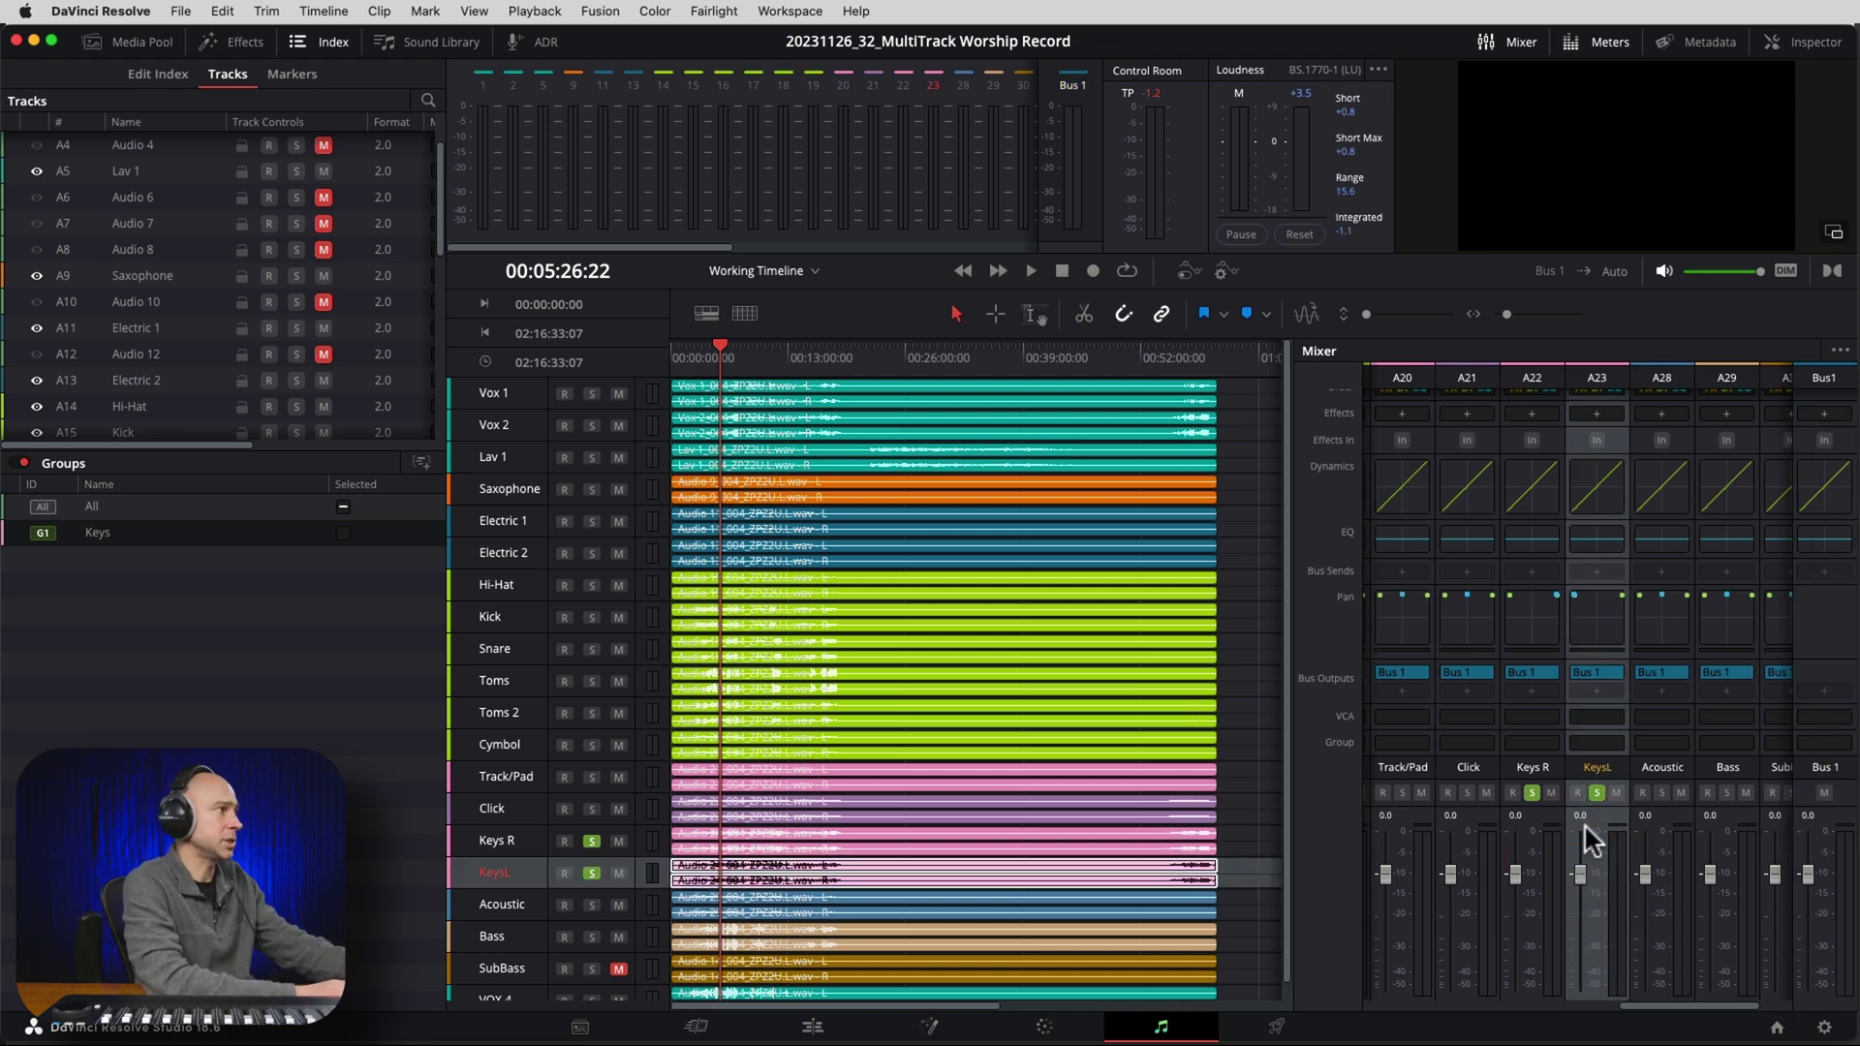
Add a new bus in the Bus Format settings, name it Keys and set its format to Stereo.
click(728, 21)
click(787, 37)
click(789, 690)
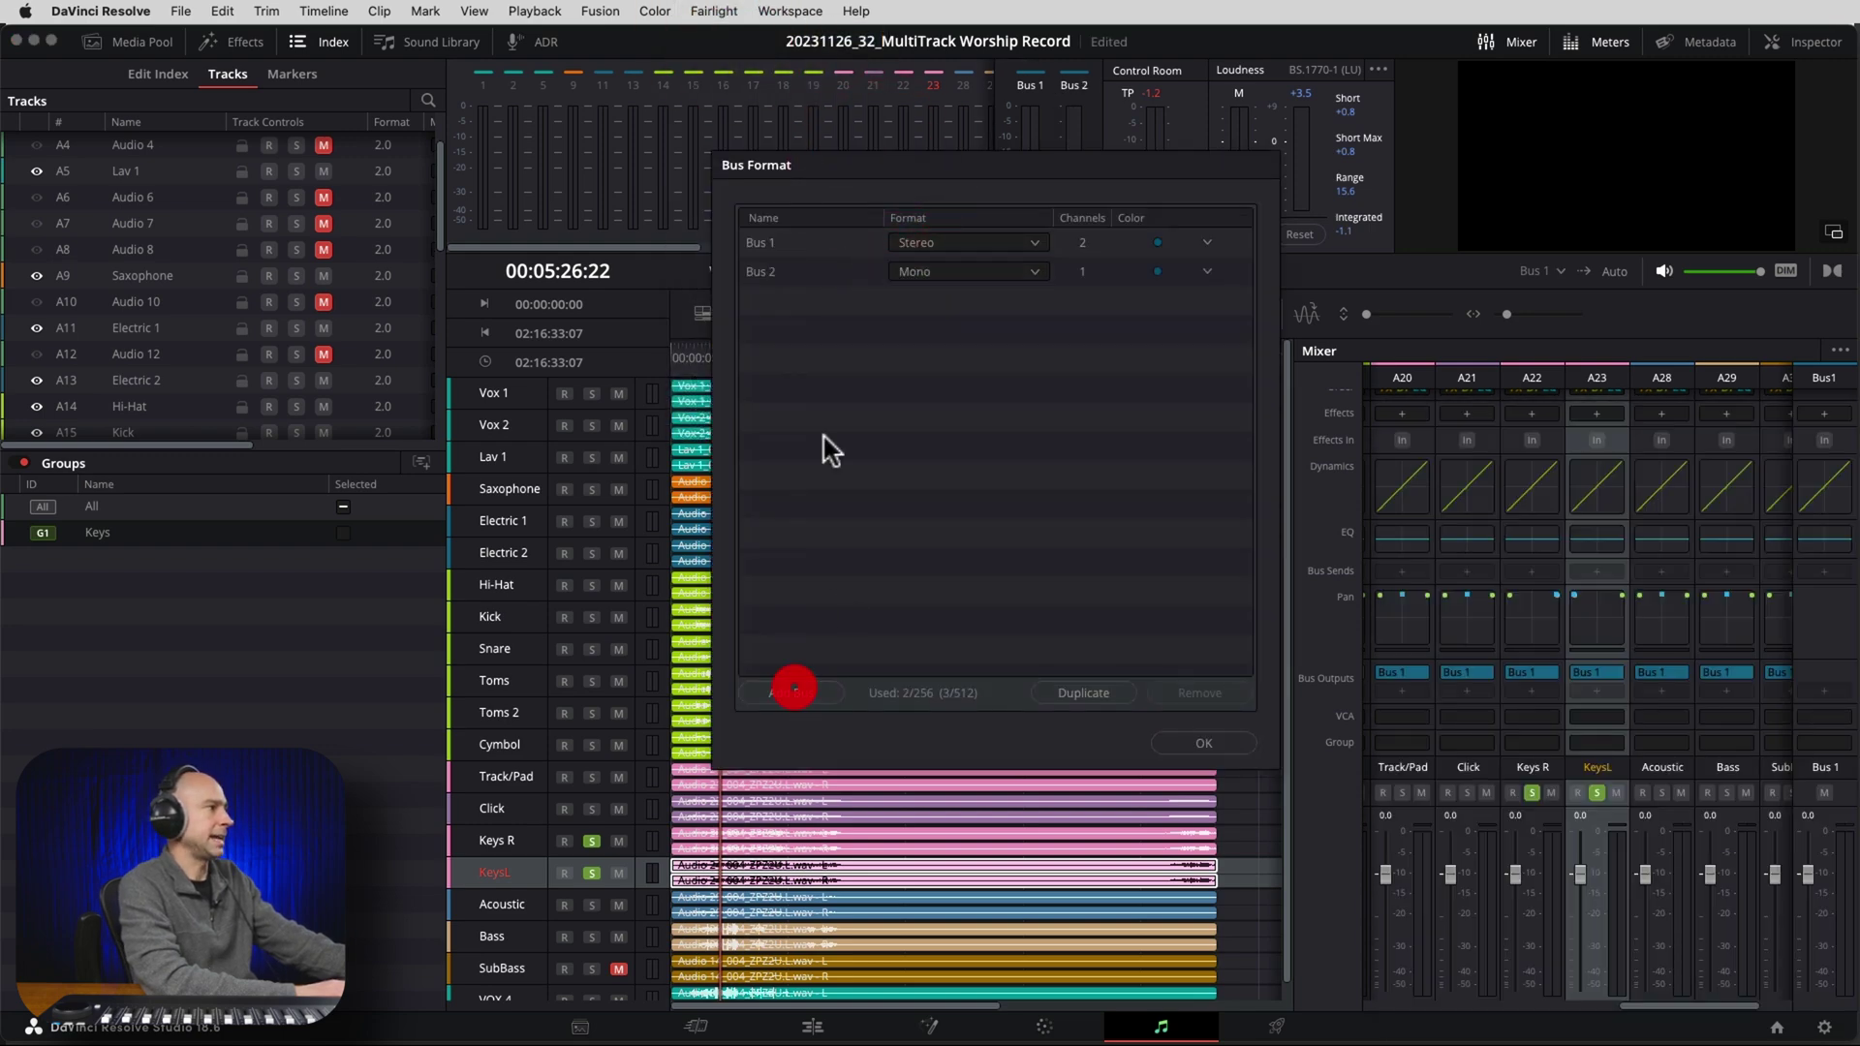
double_click(761, 271)
text(Keys)
click(913, 273)
click(913, 302)
Set the Keys bus color to Pink and apply the bus format settings.
click(1158, 274)
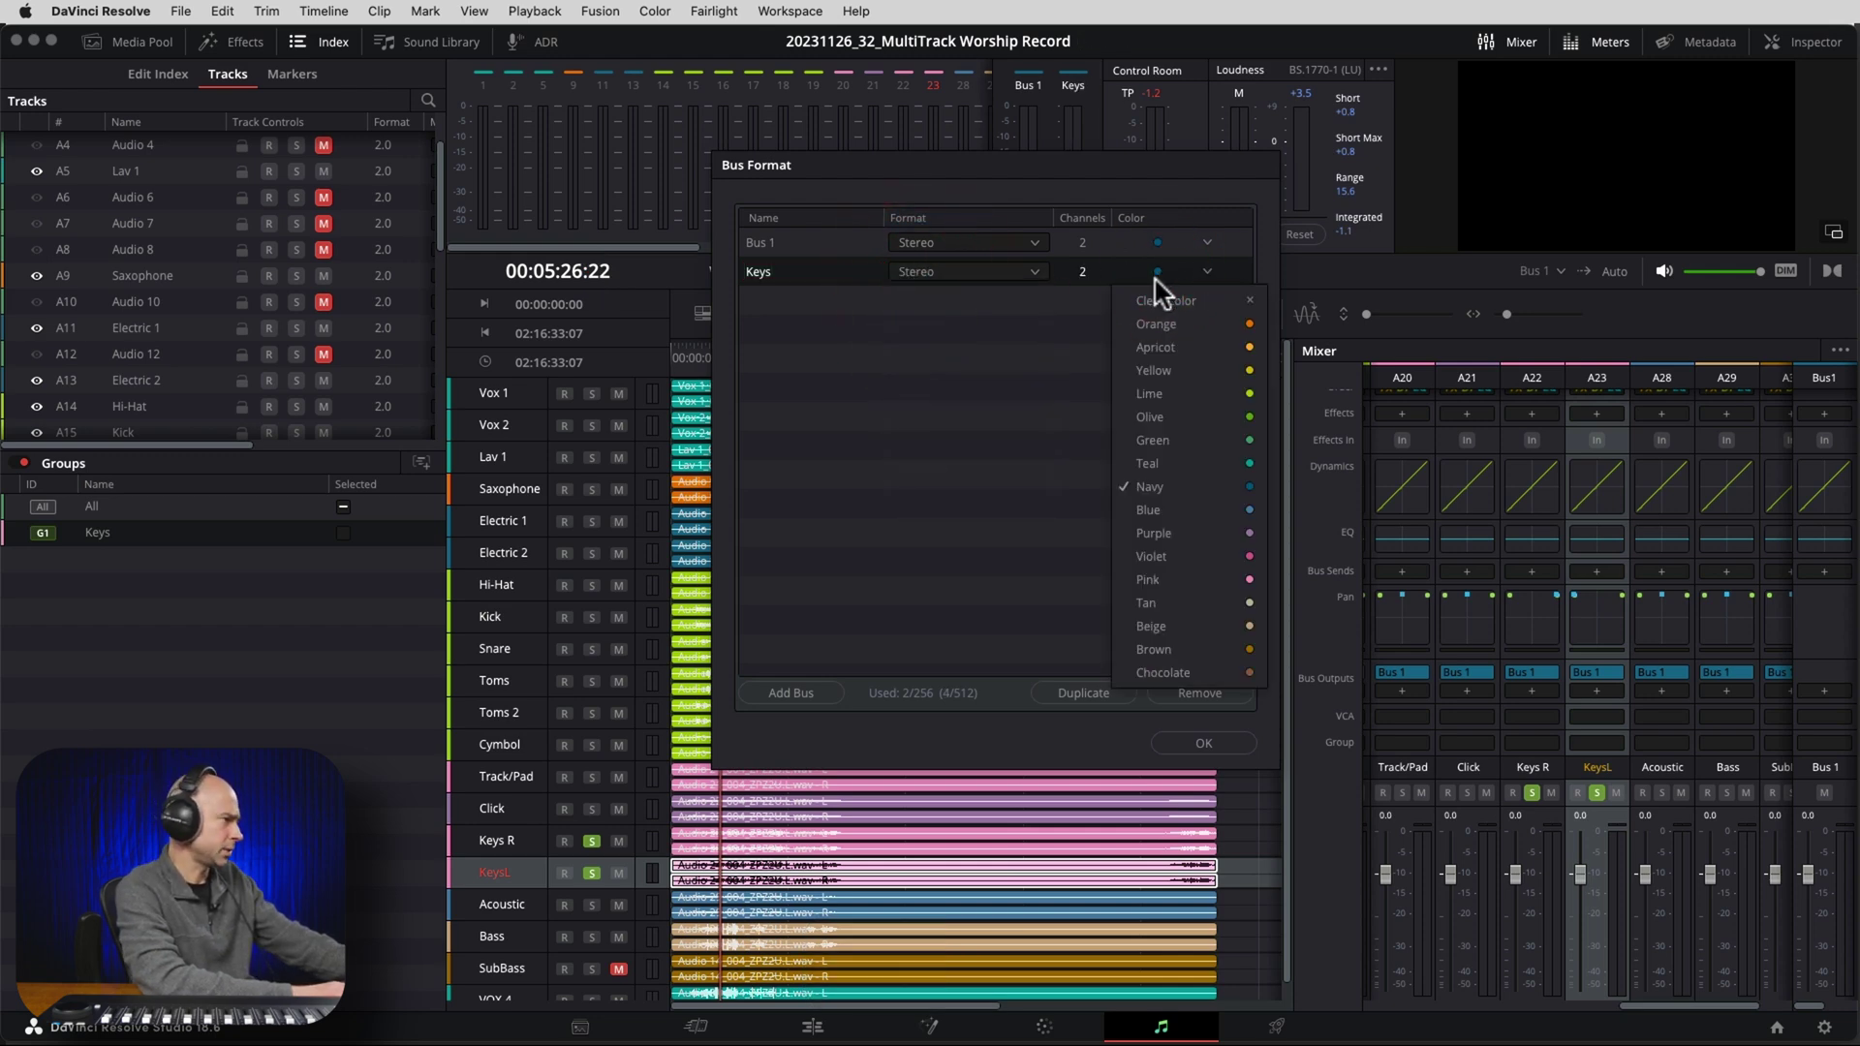
click(1244, 580)
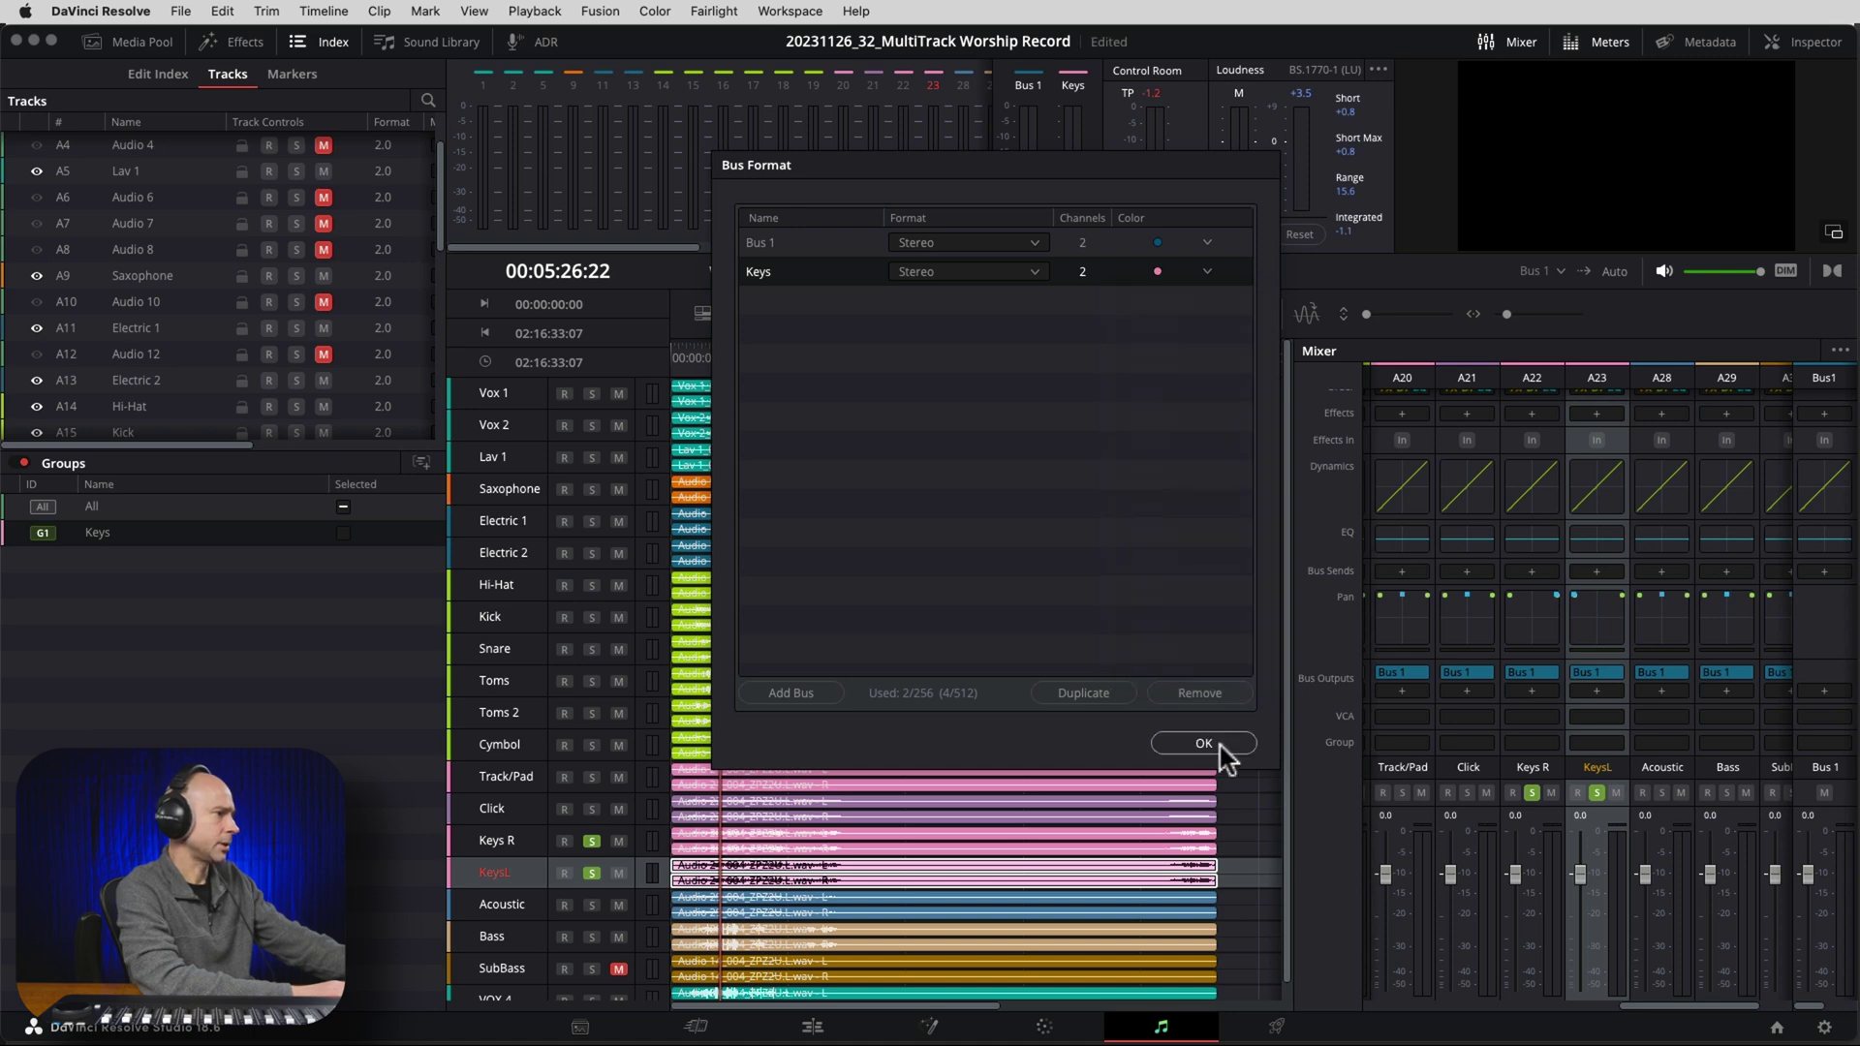
click(1204, 744)
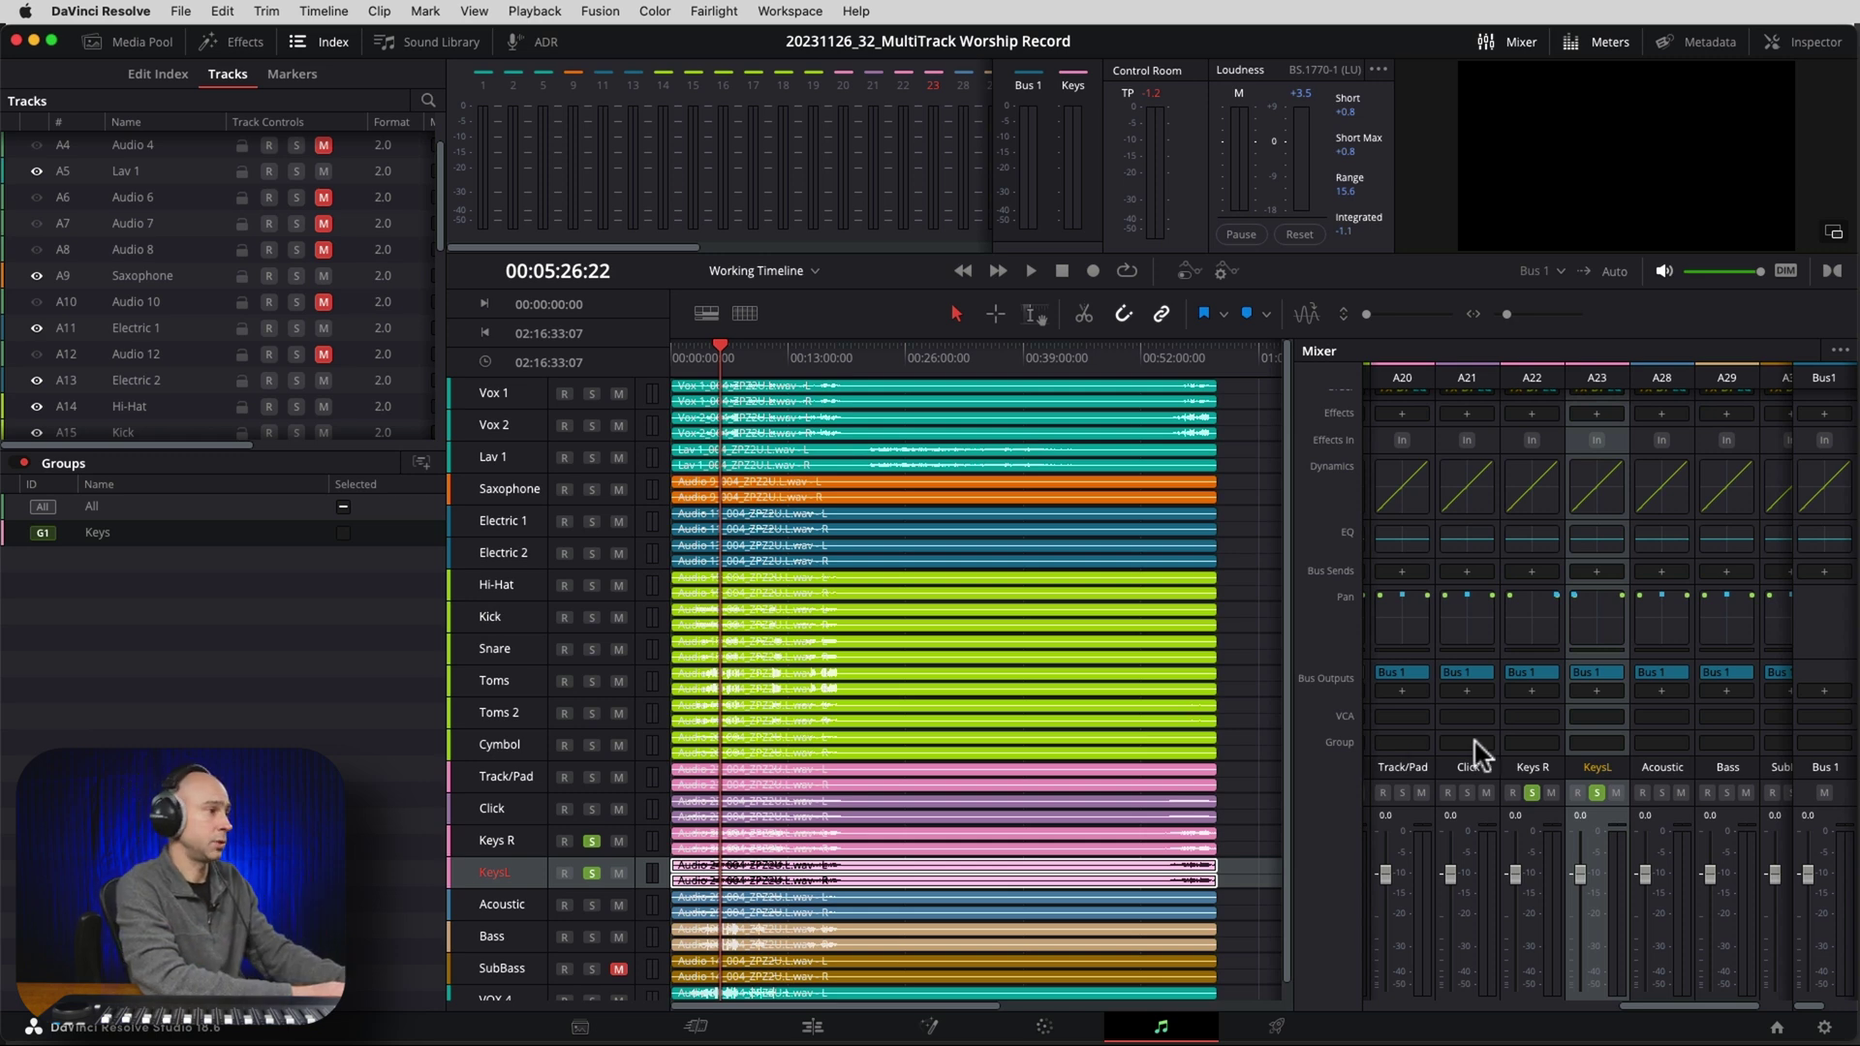
Add the Keys bus as an output of the KeysL and Keys R channels.
click(1596, 691)
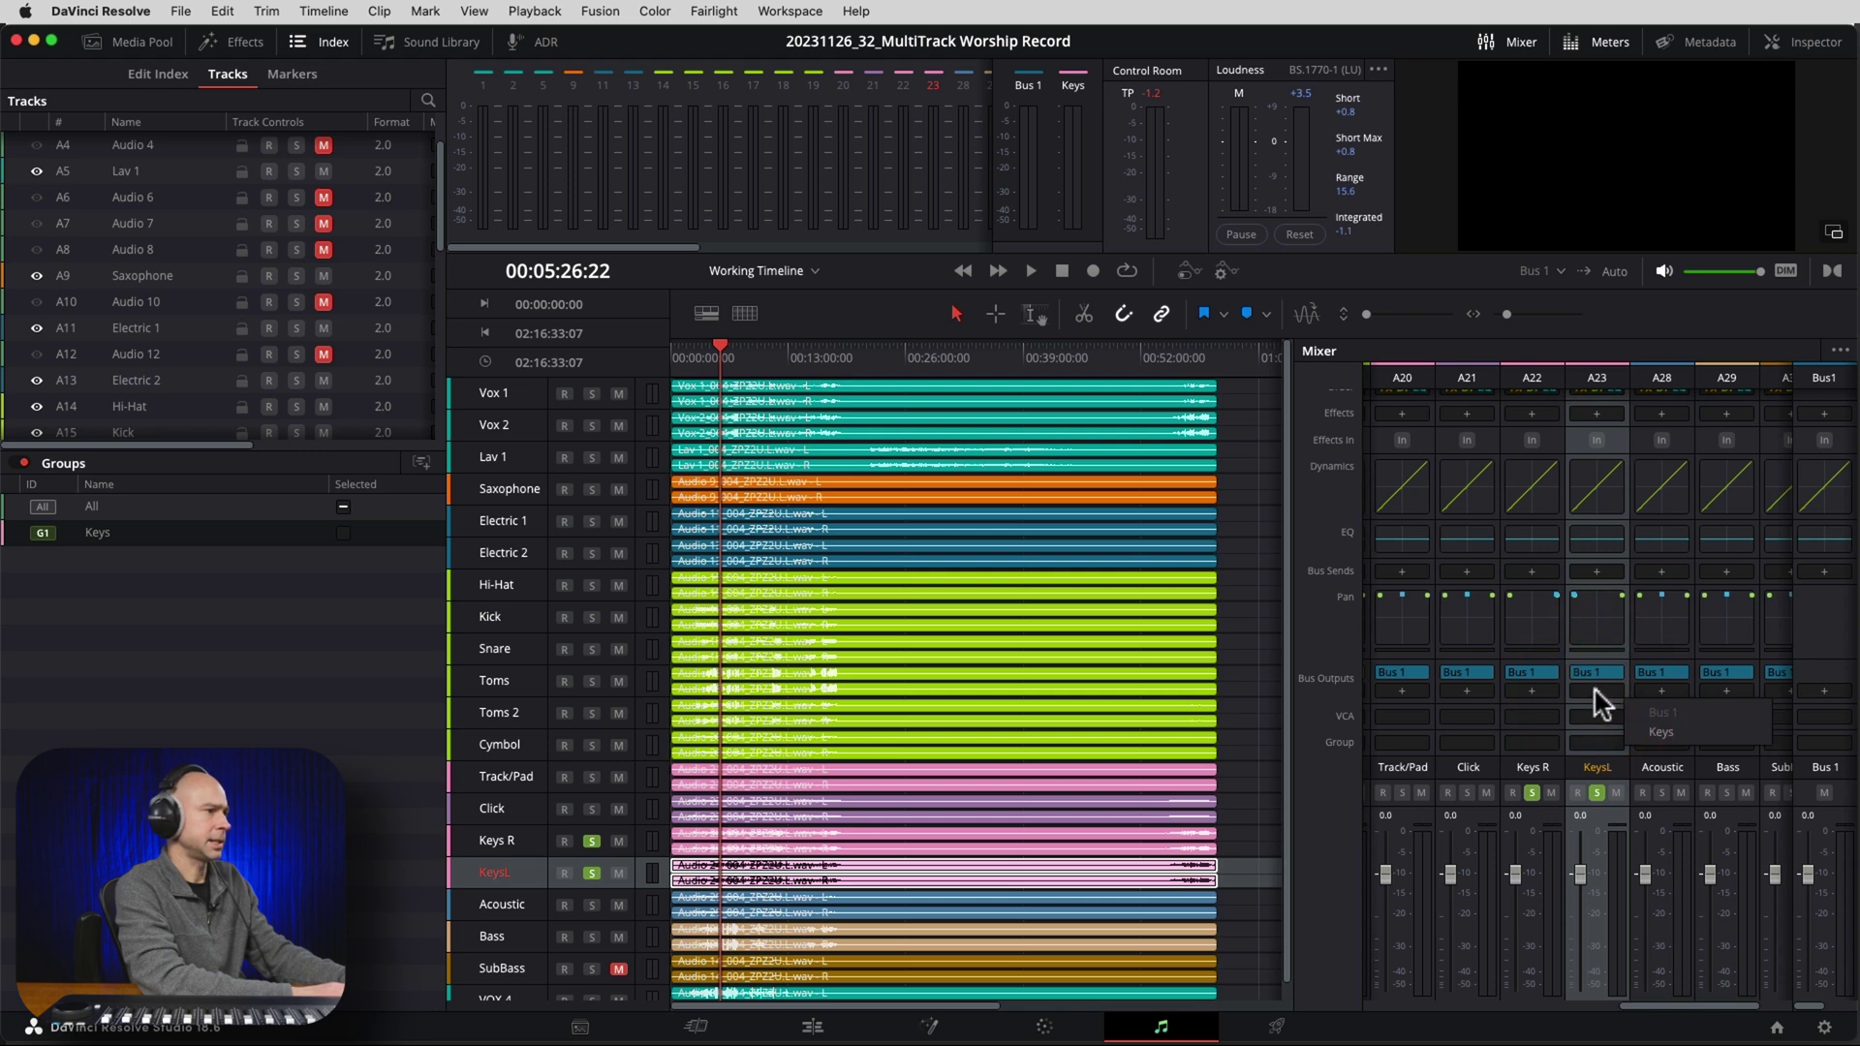
click(1661, 731)
click(1531, 694)
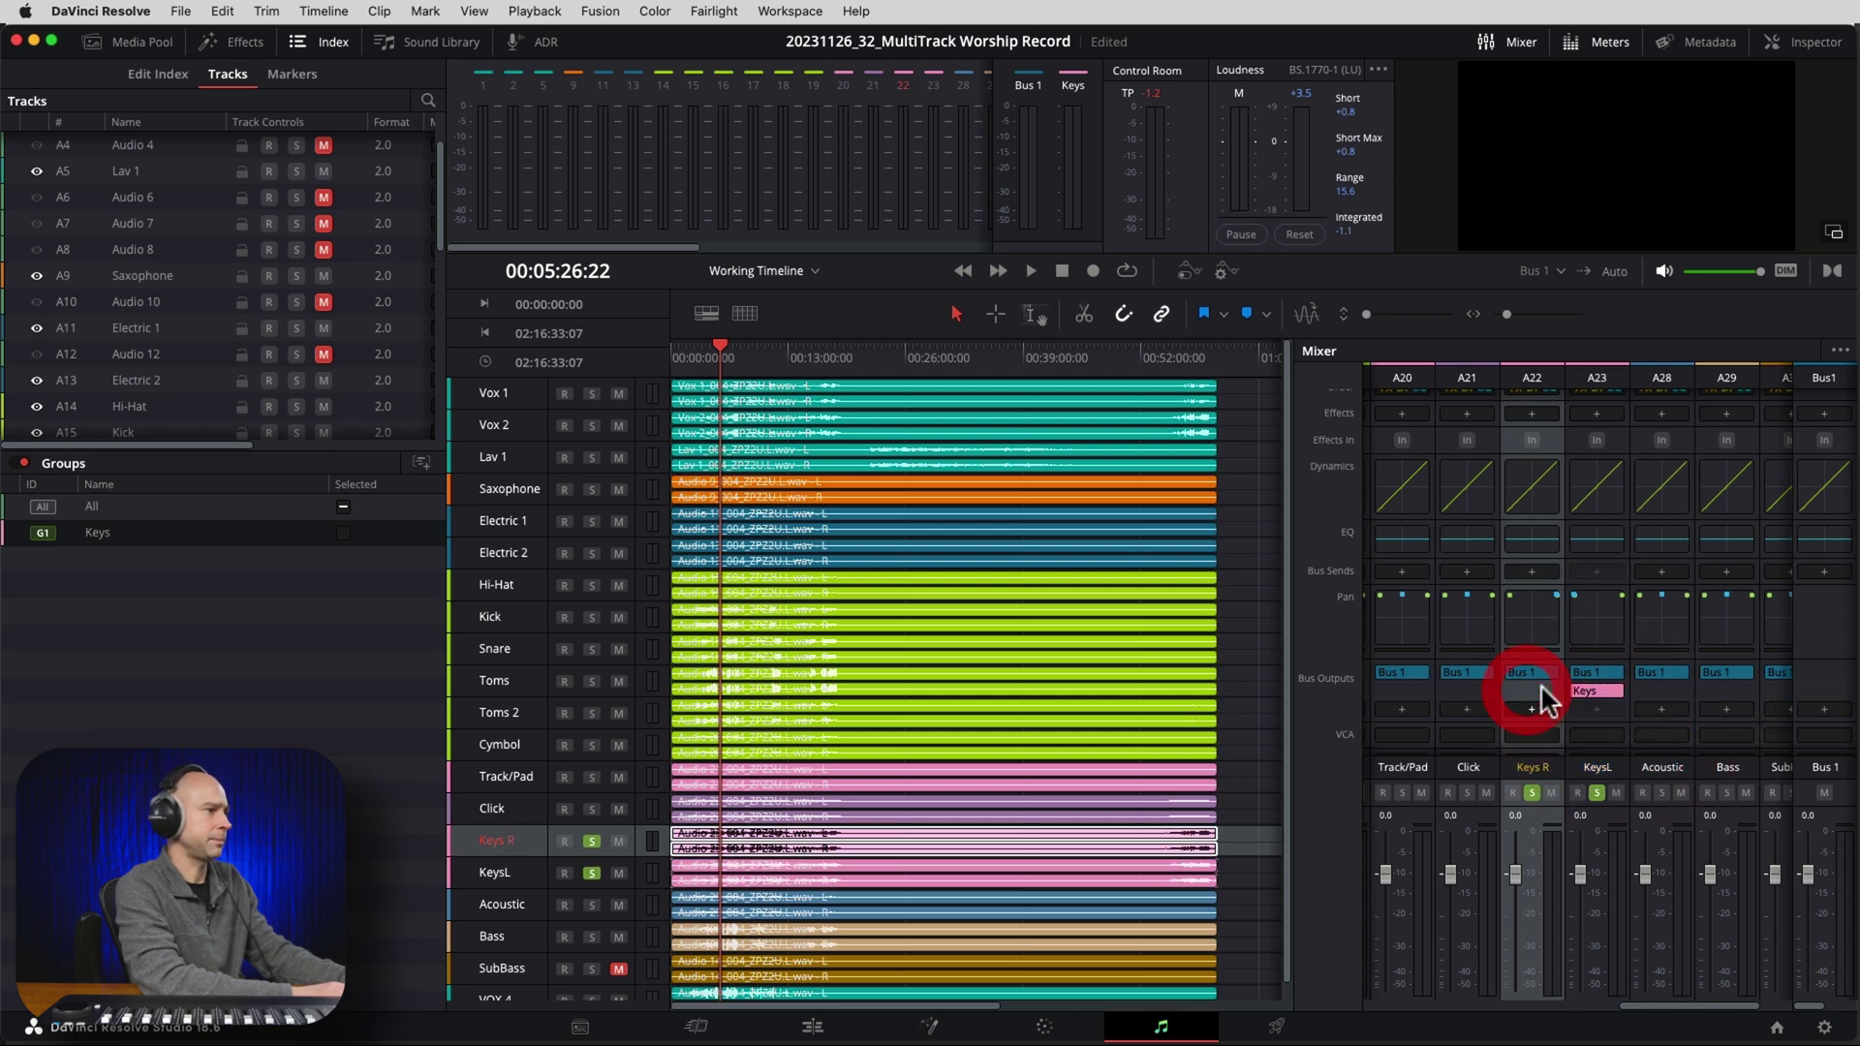
click(1535, 710)
click(1586, 752)
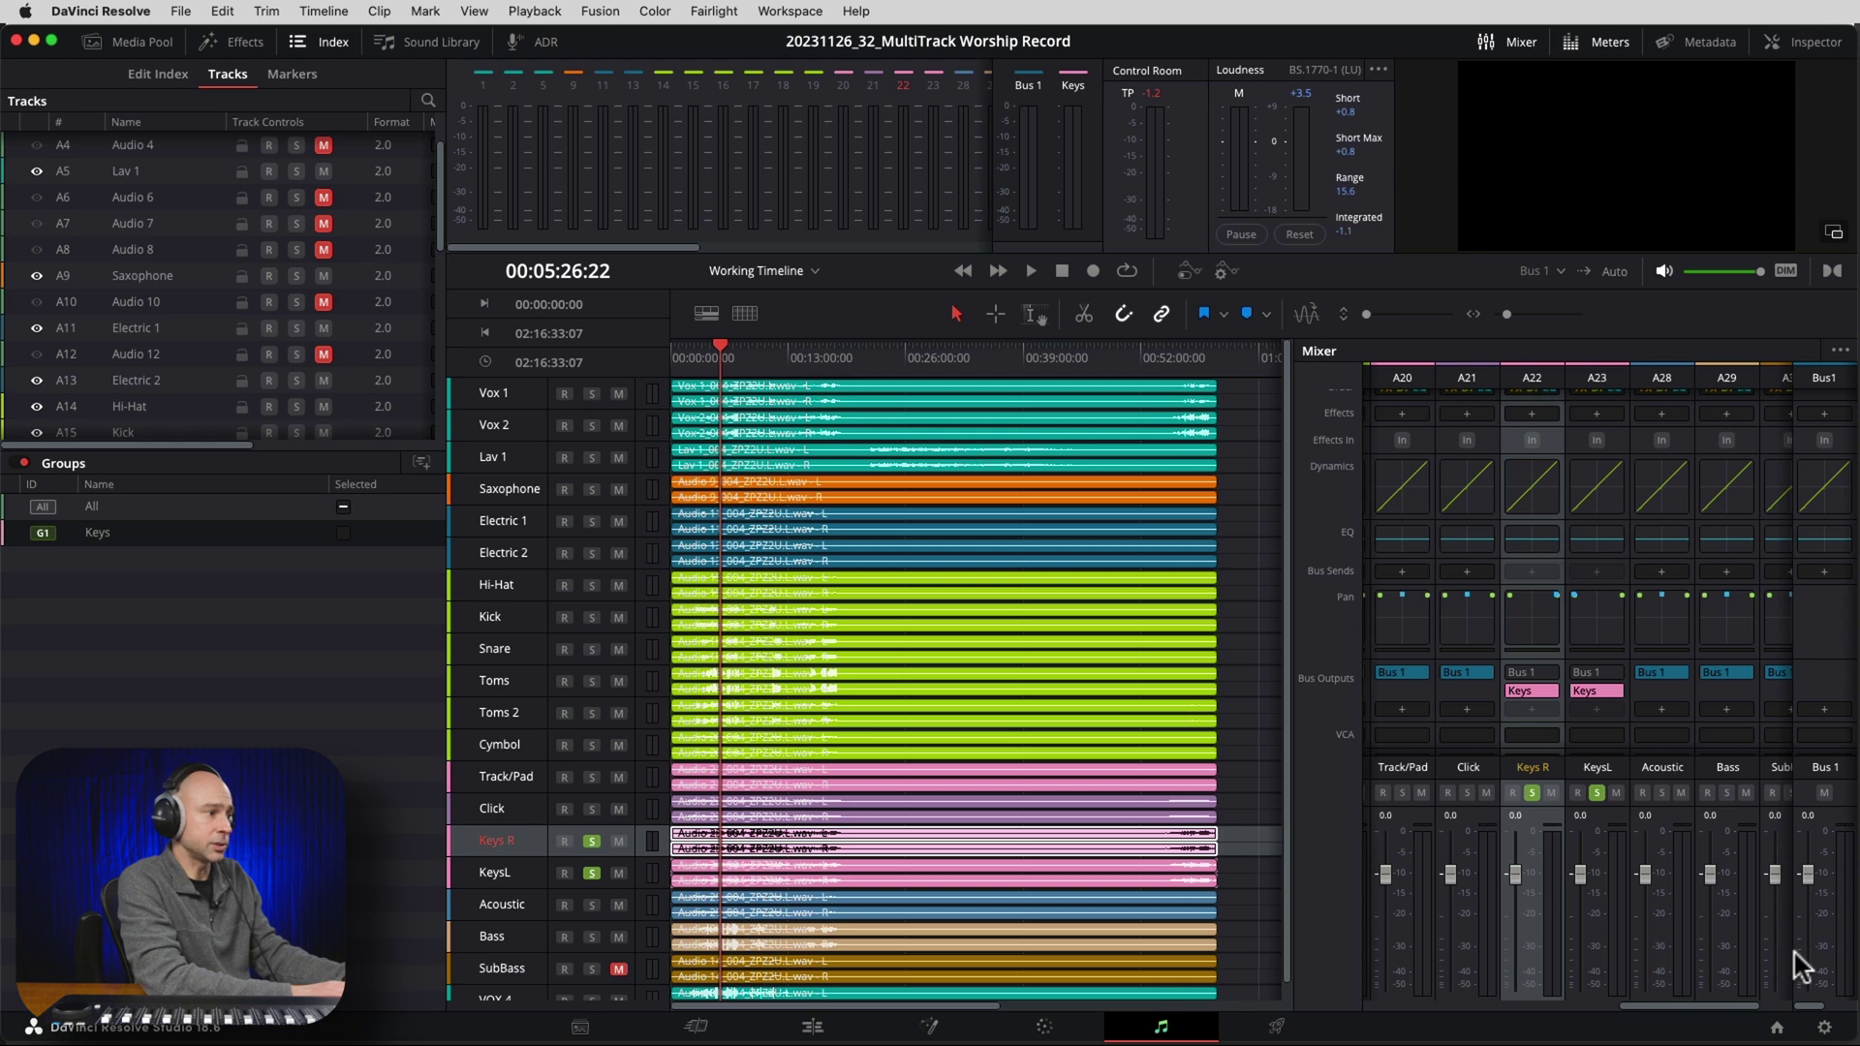
Expand the mixer's bus section to show the Keys bus and briefly play back the soloed keys.
click(1798, 766)
click(1850, 781)
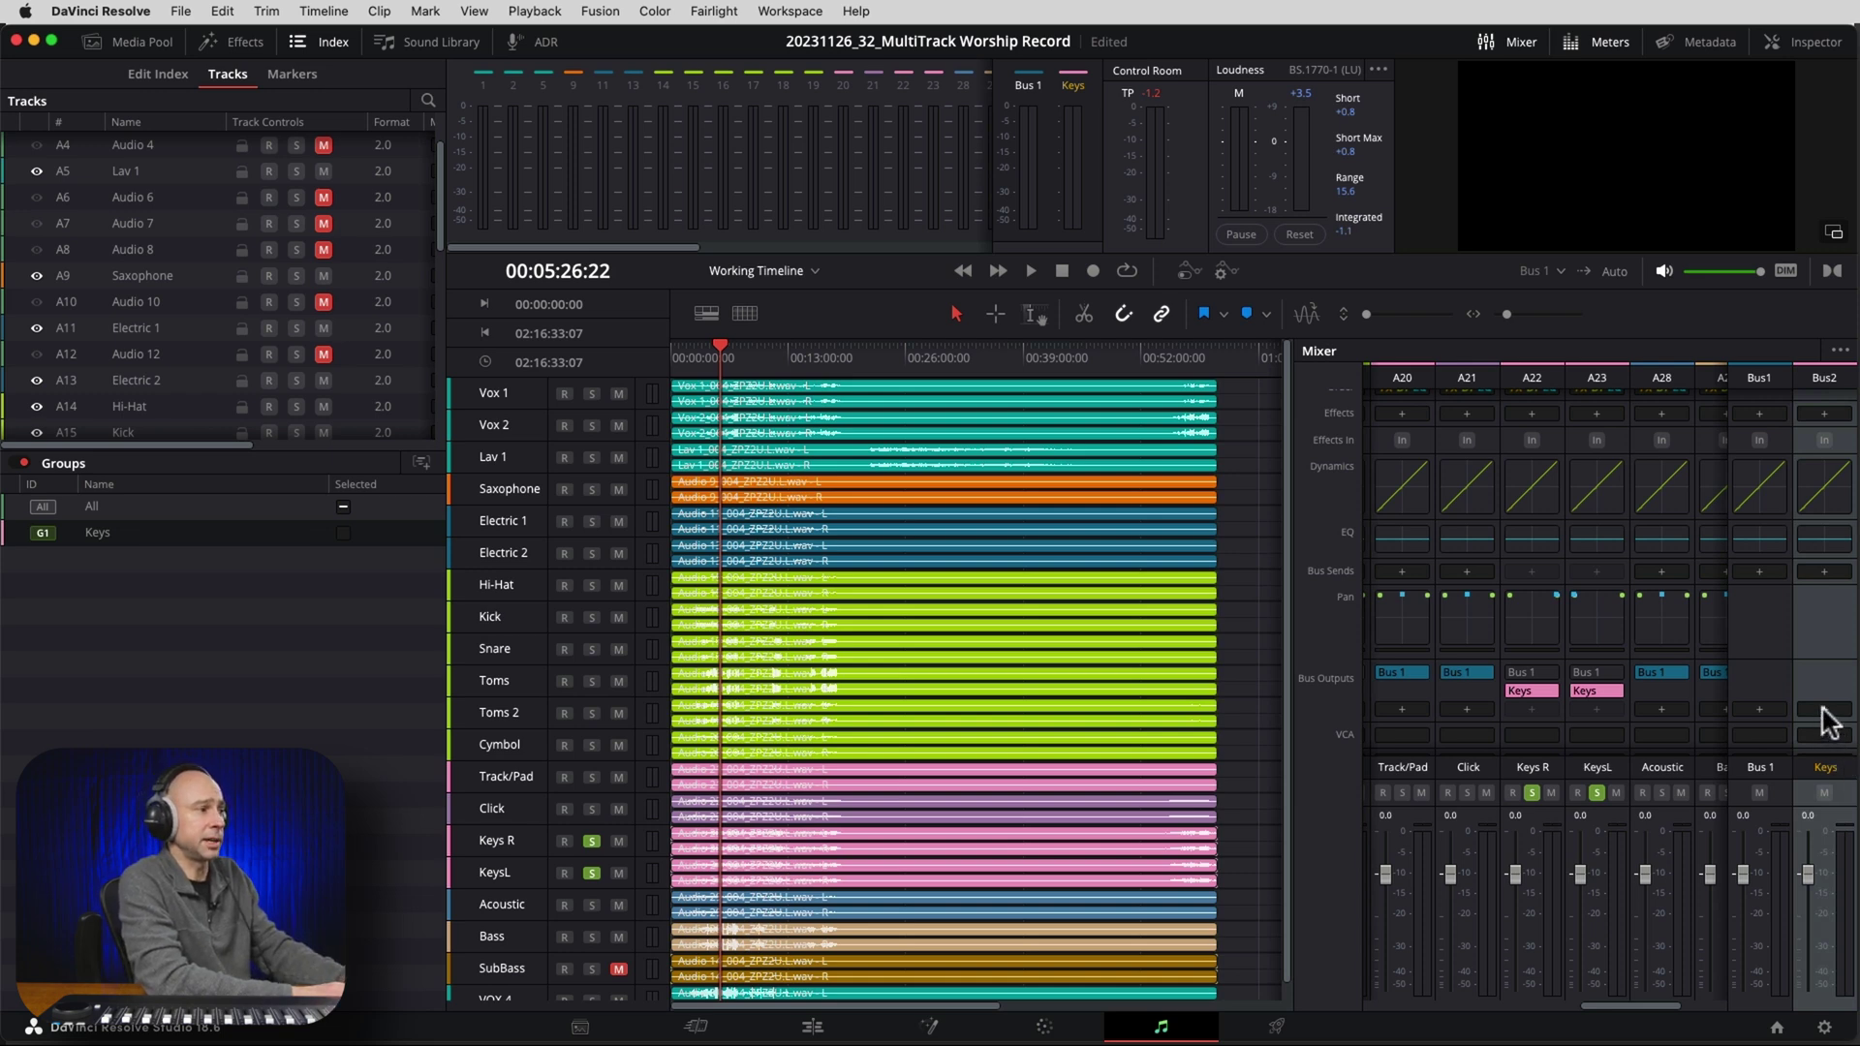
key(space)
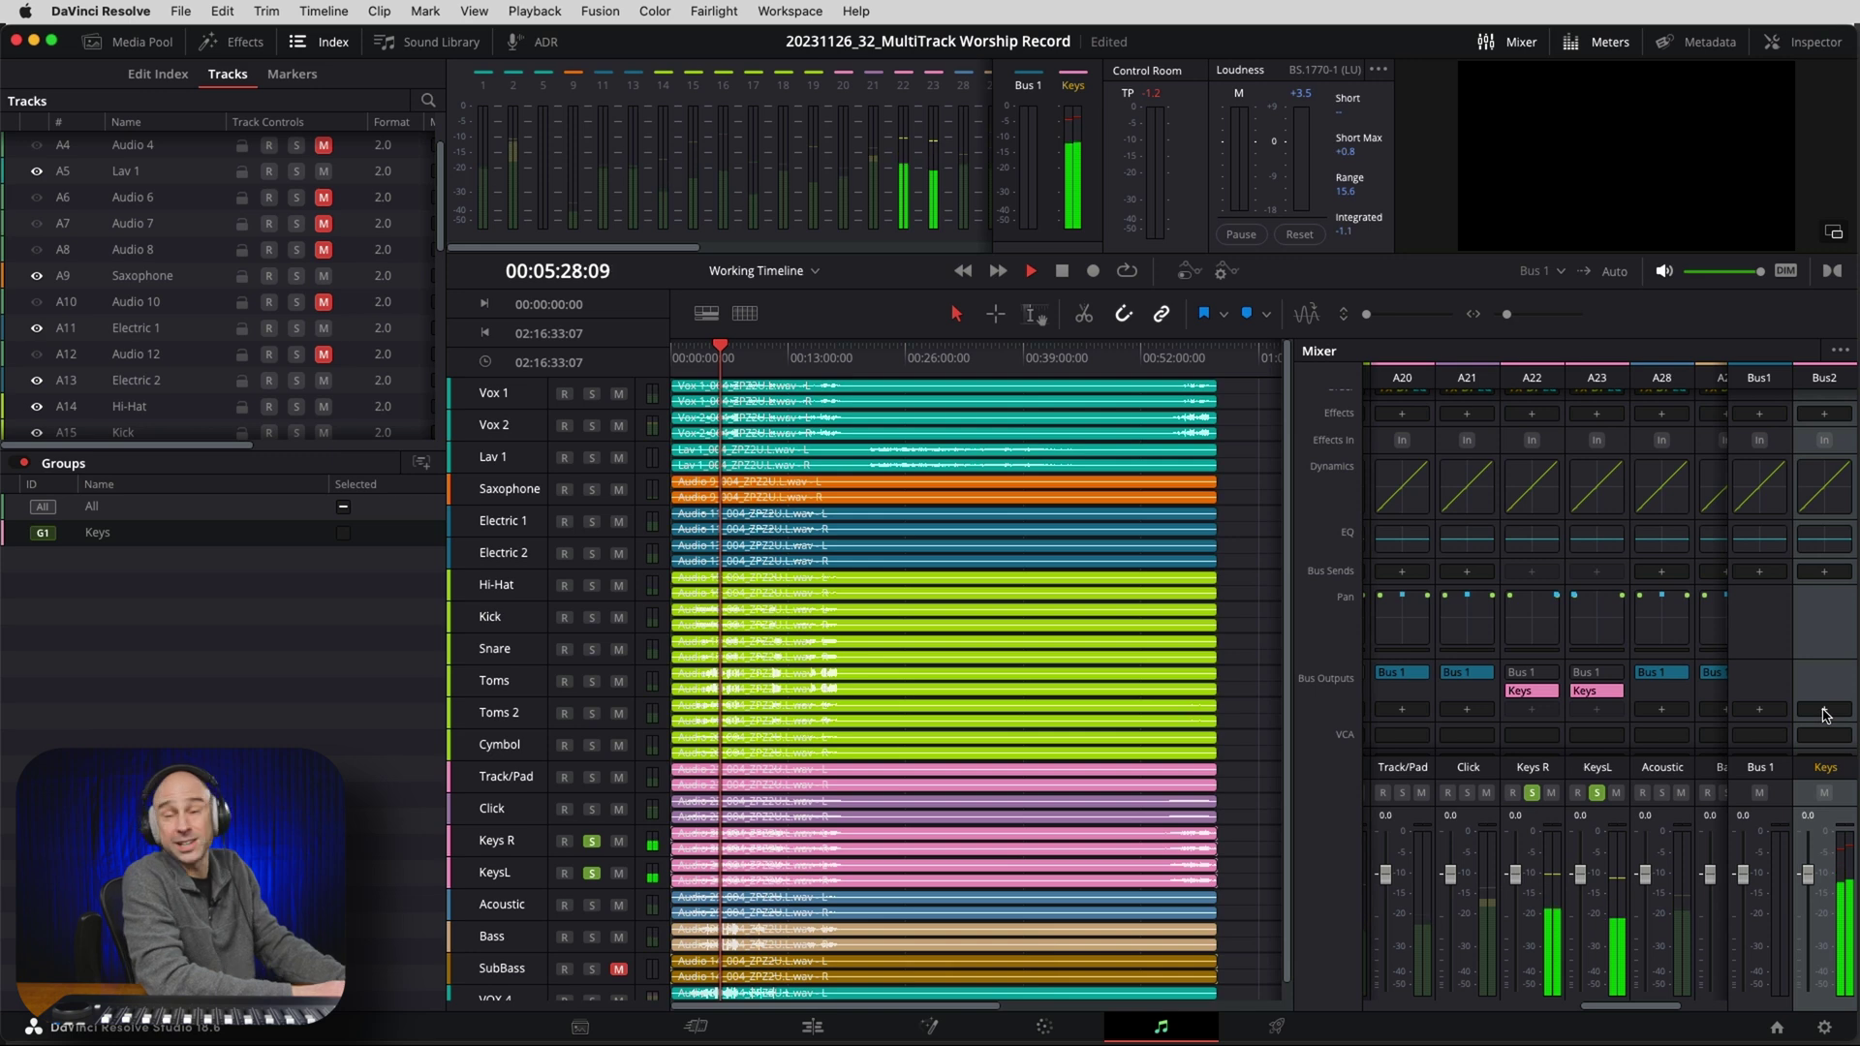
key(space)
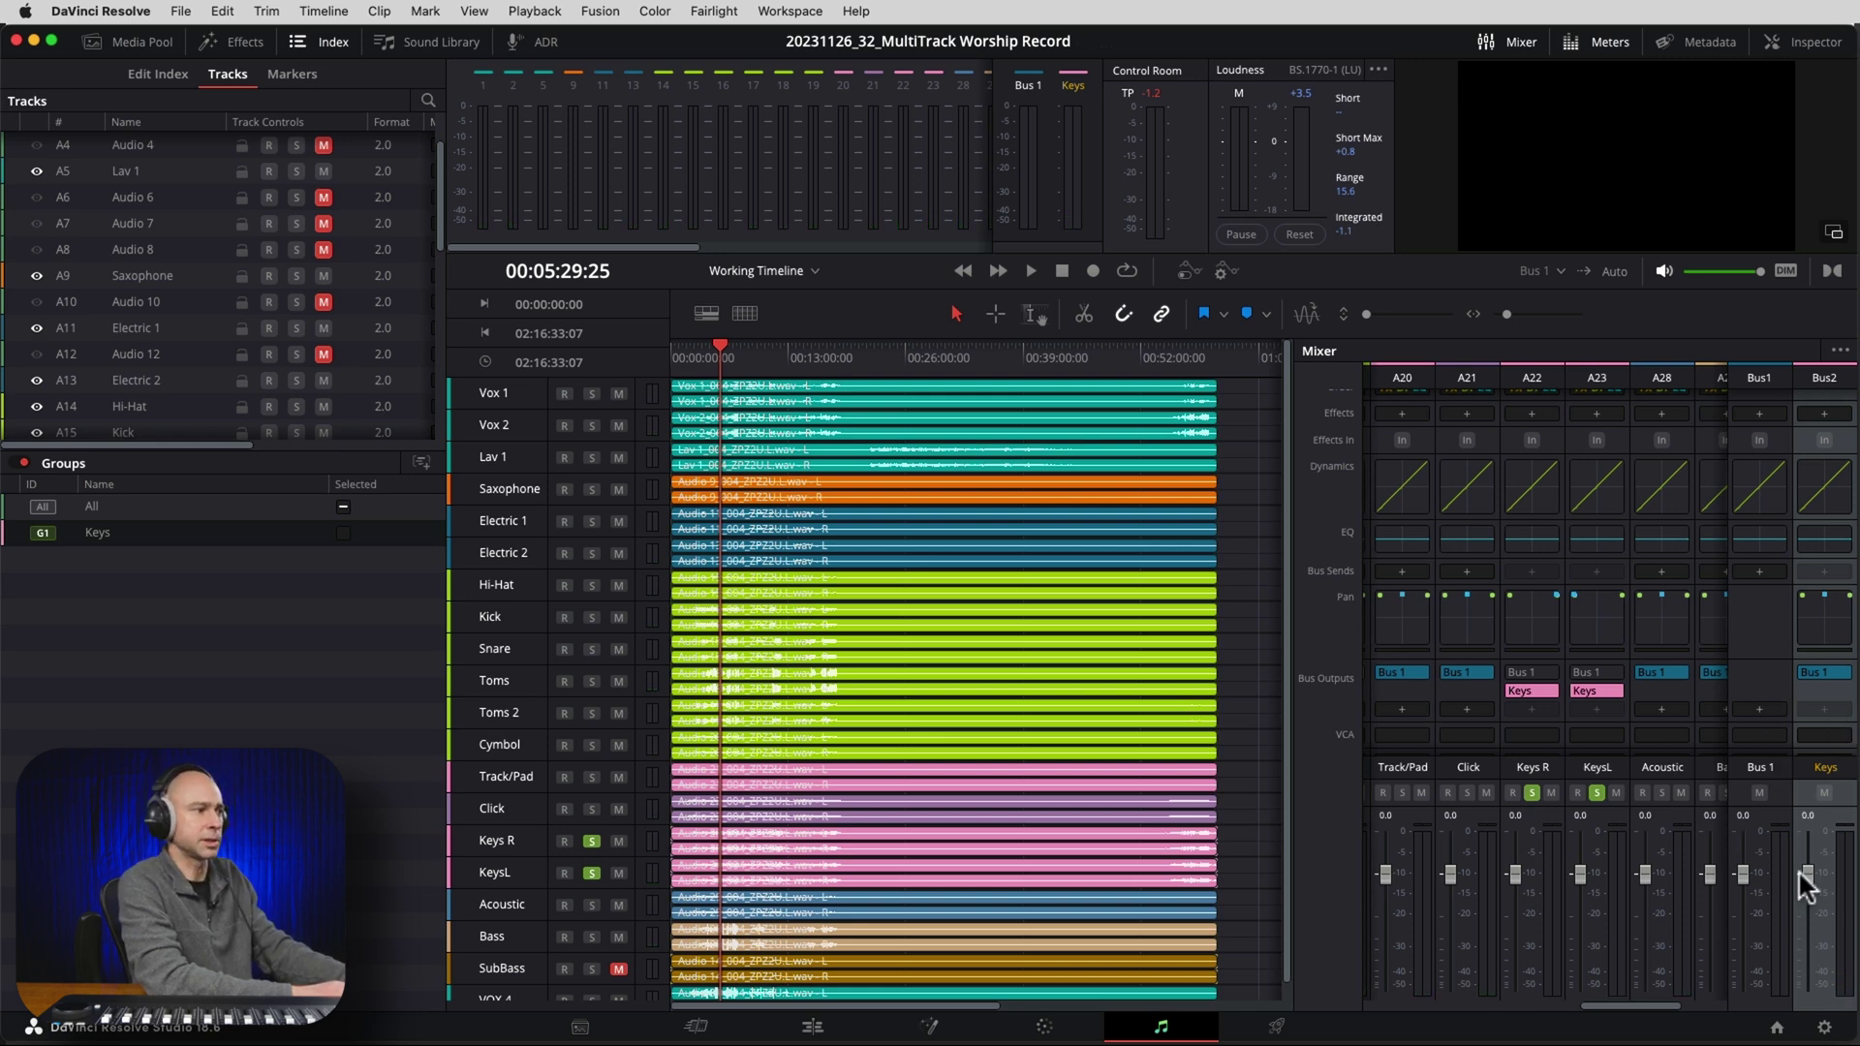
During playback, lower the Keys bus fader to about -28 and raise it partway back.
key(space)
drag(1804, 876, 1742, 944)
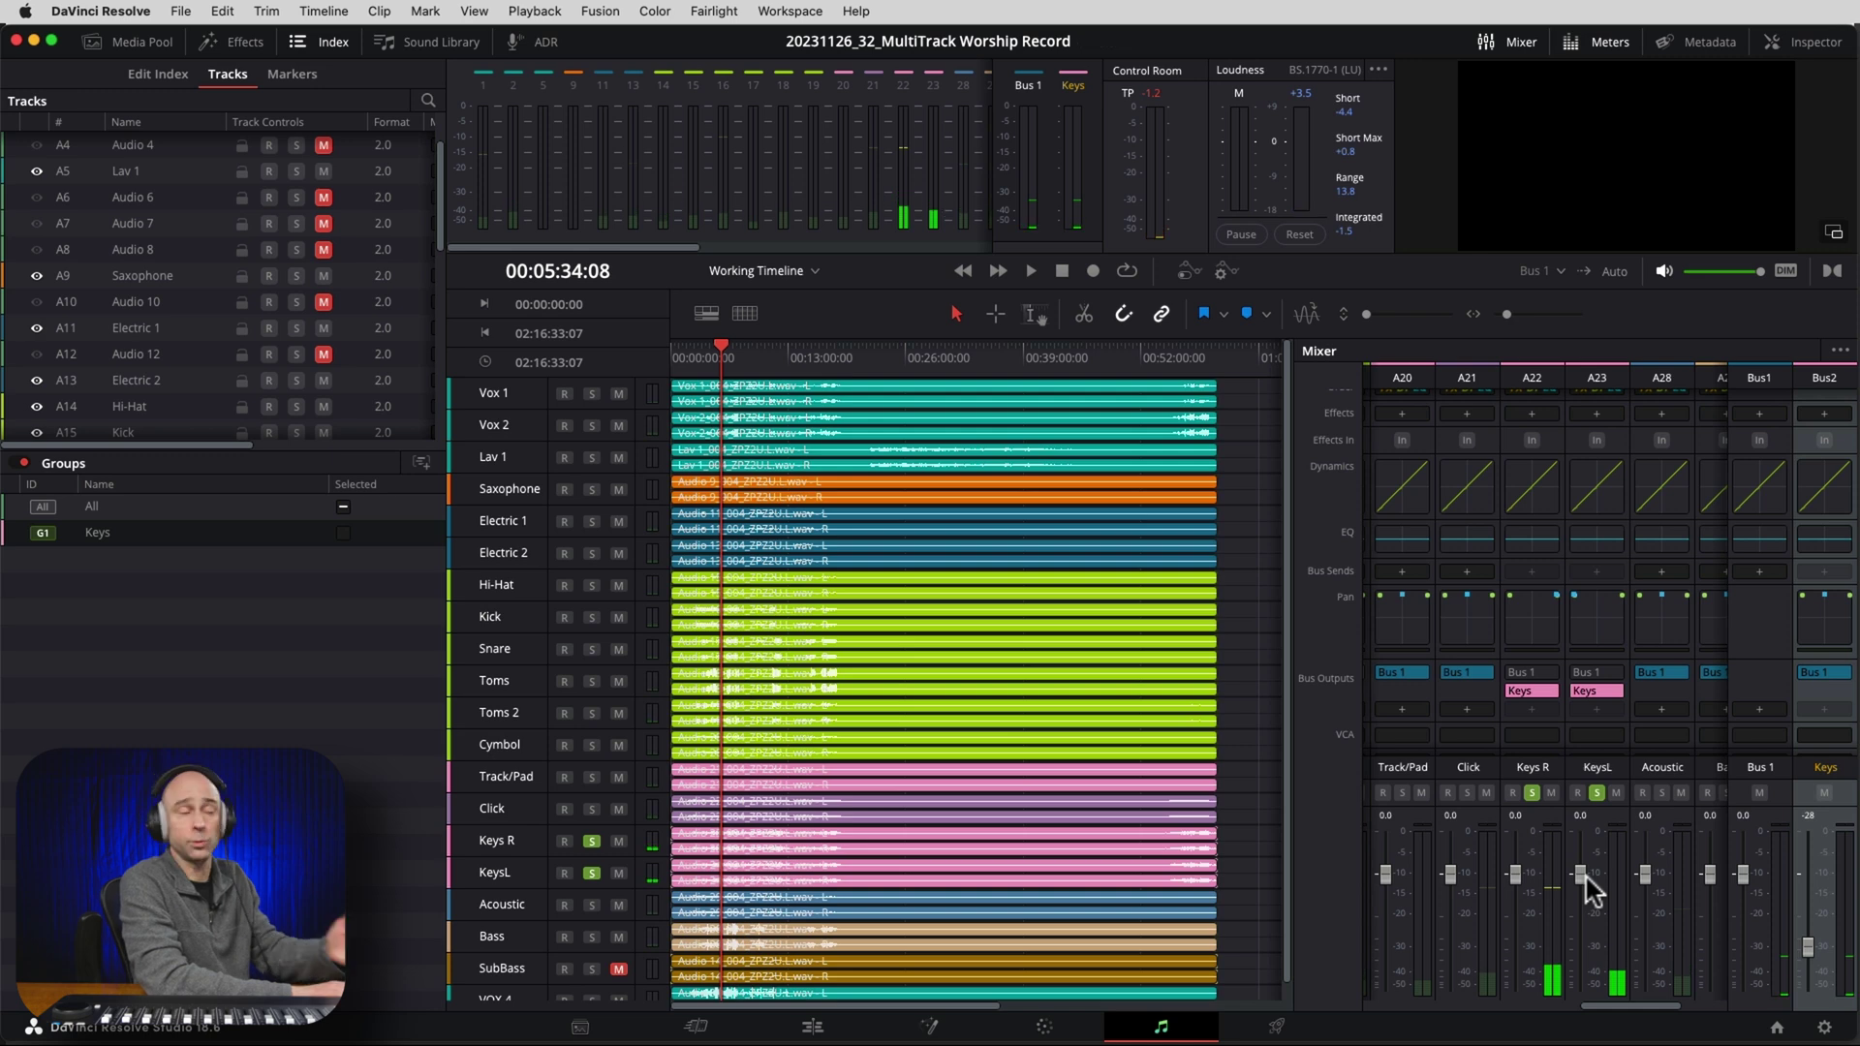
drag(1805, 927, 1809, 893)
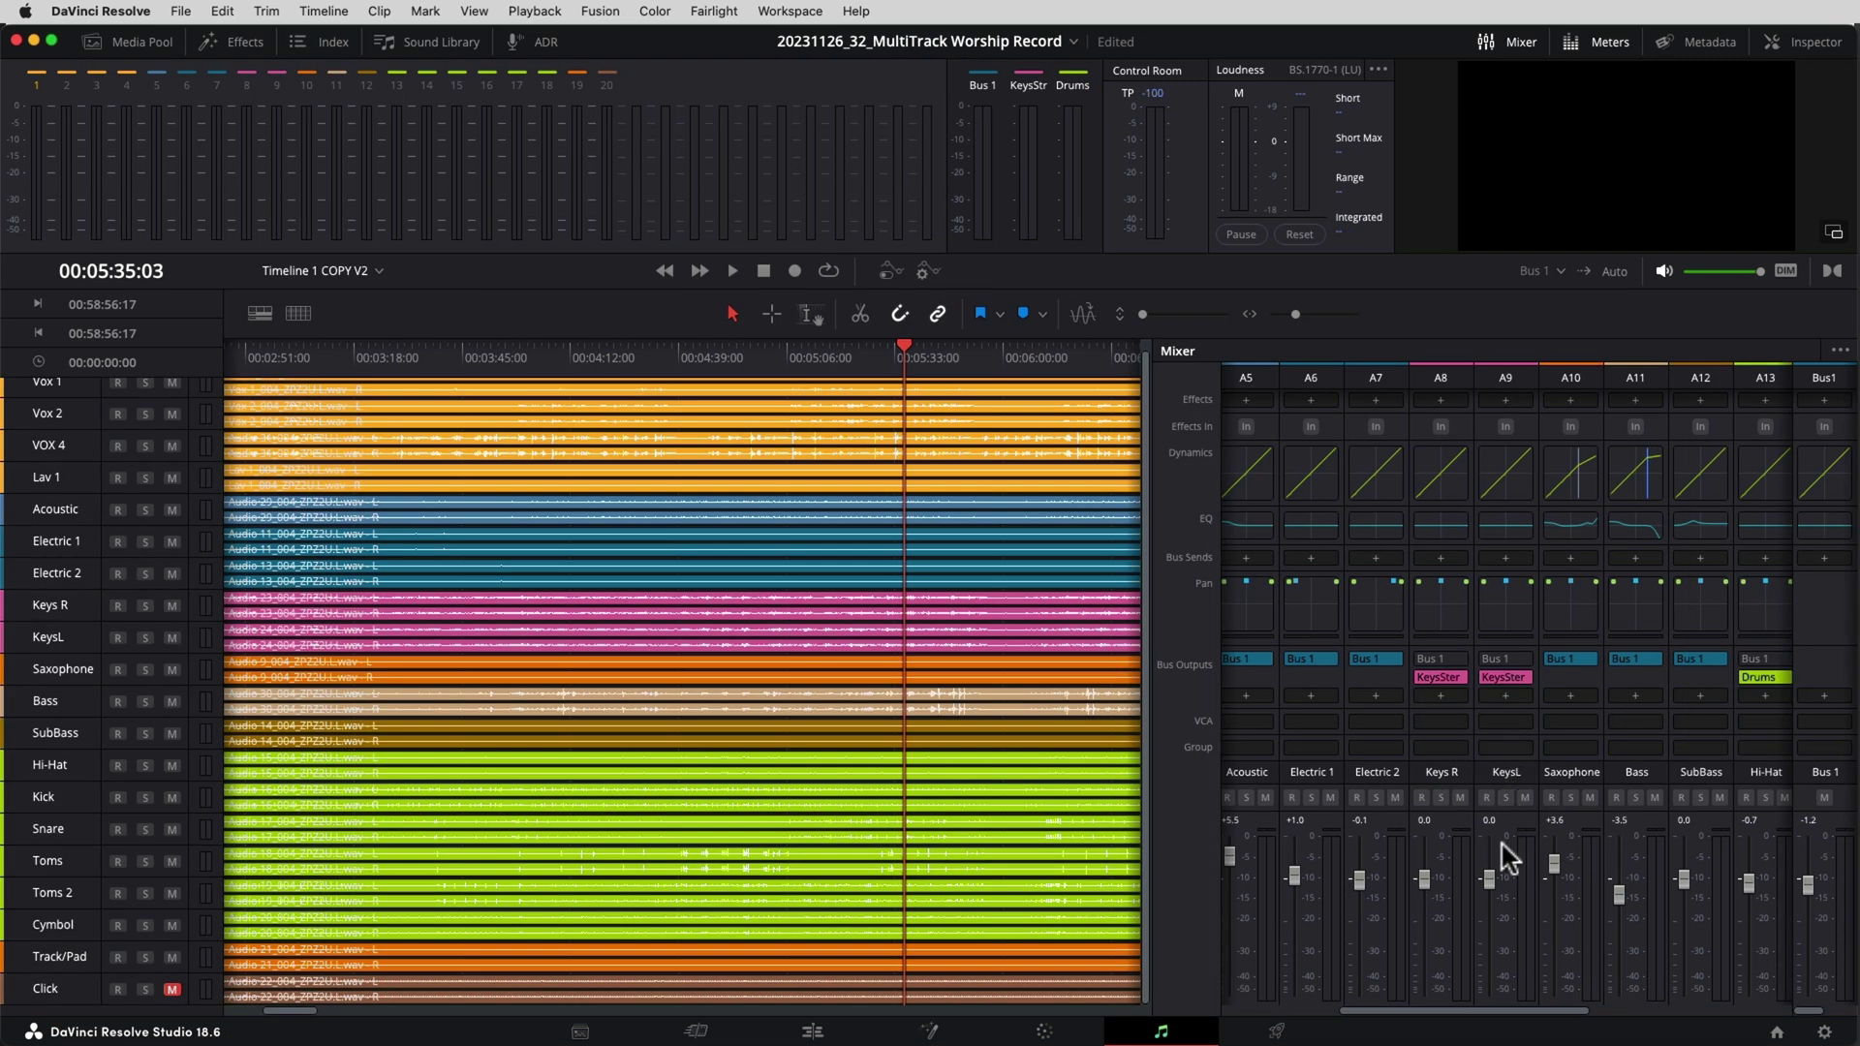
Lower the KeysL and Keys R faders individually to about -6.0 and -3.3, and reset both to 0.0.
drag(1490, 876, 1476, 896)
click(1424, 886)
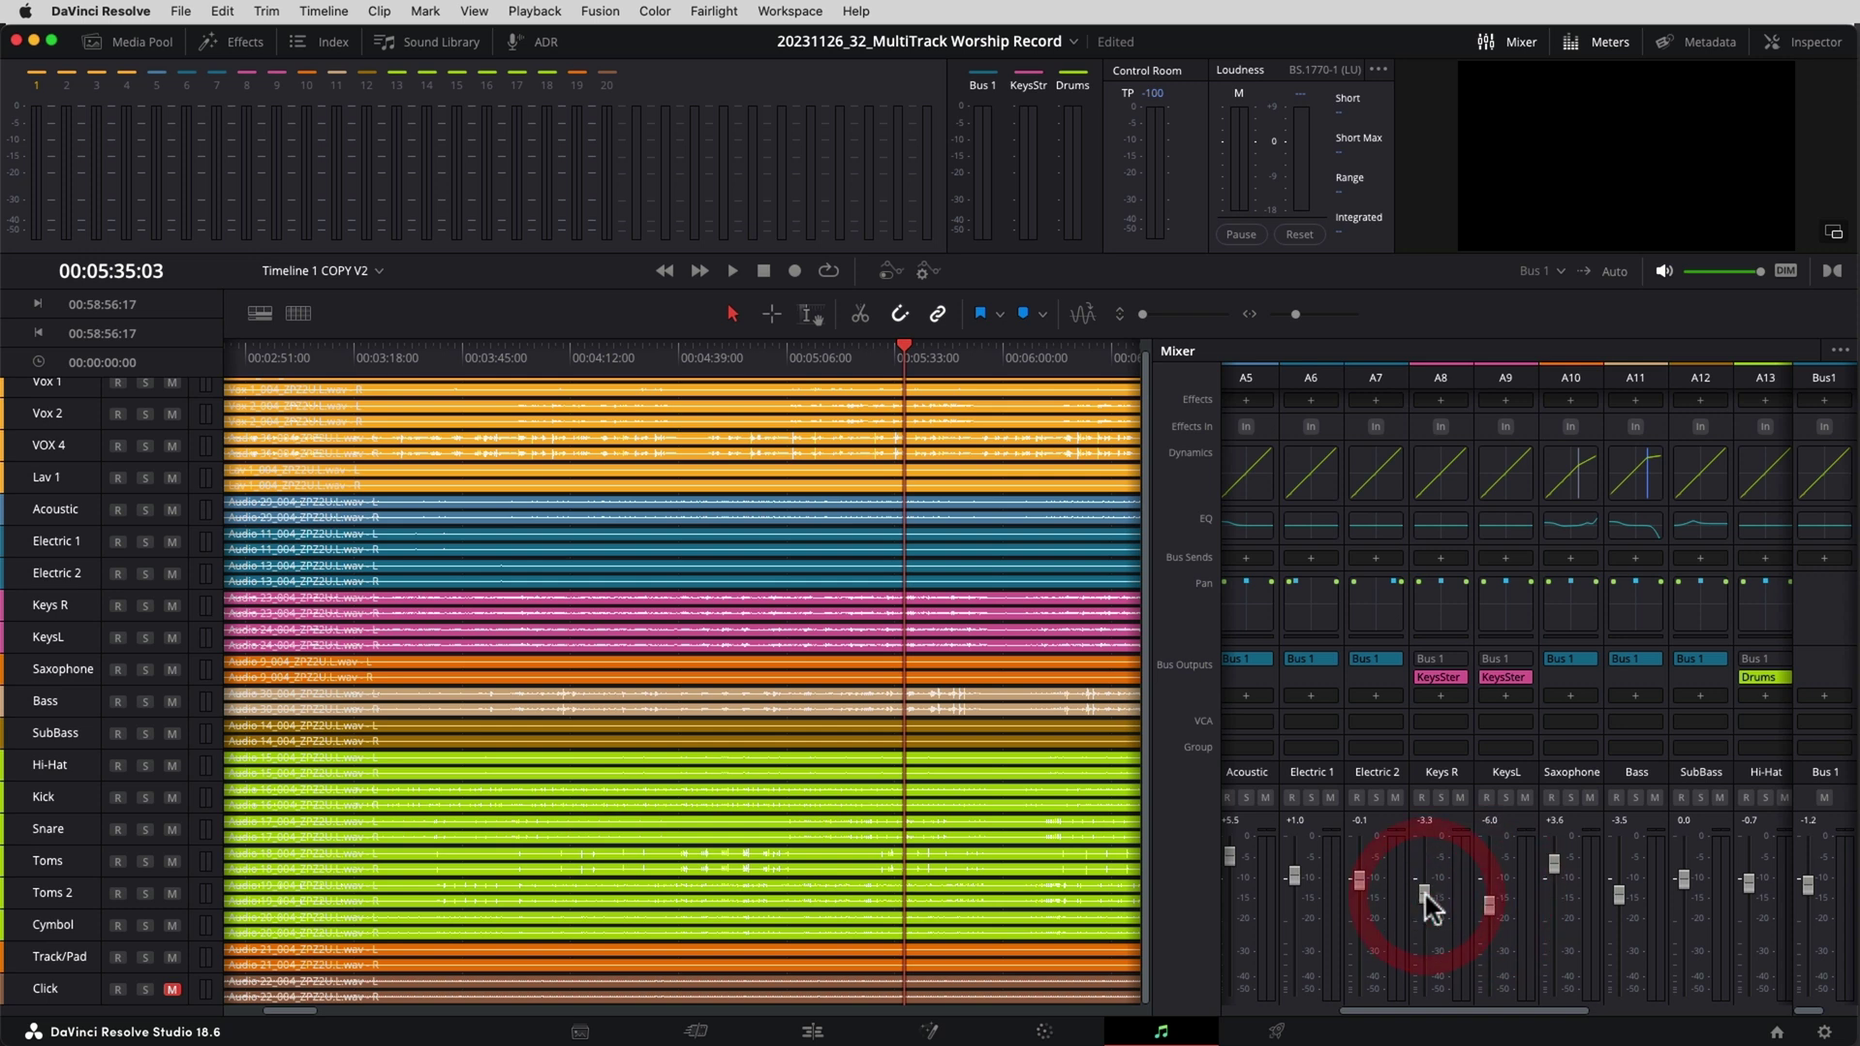
double_click(1490, 905)
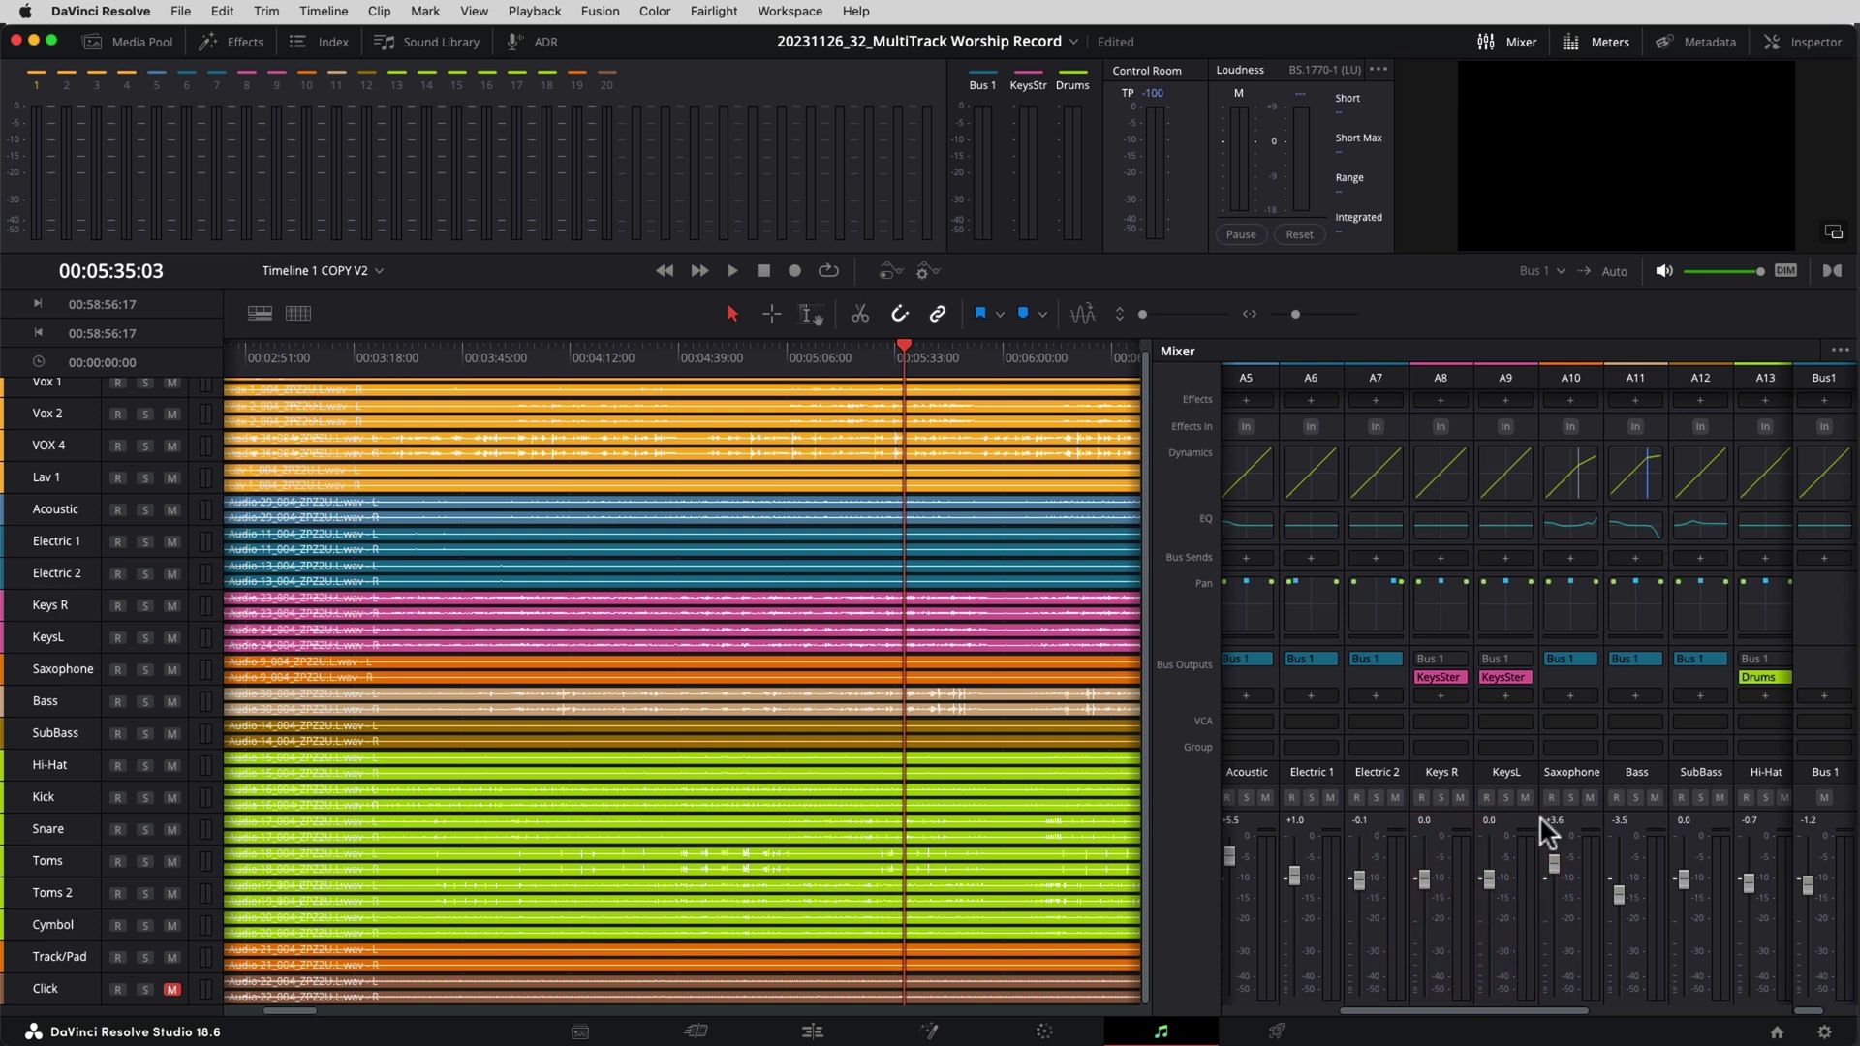
Start creating a new channel group from the KeysL channel and name it KEYS2.
click(1205, 750)
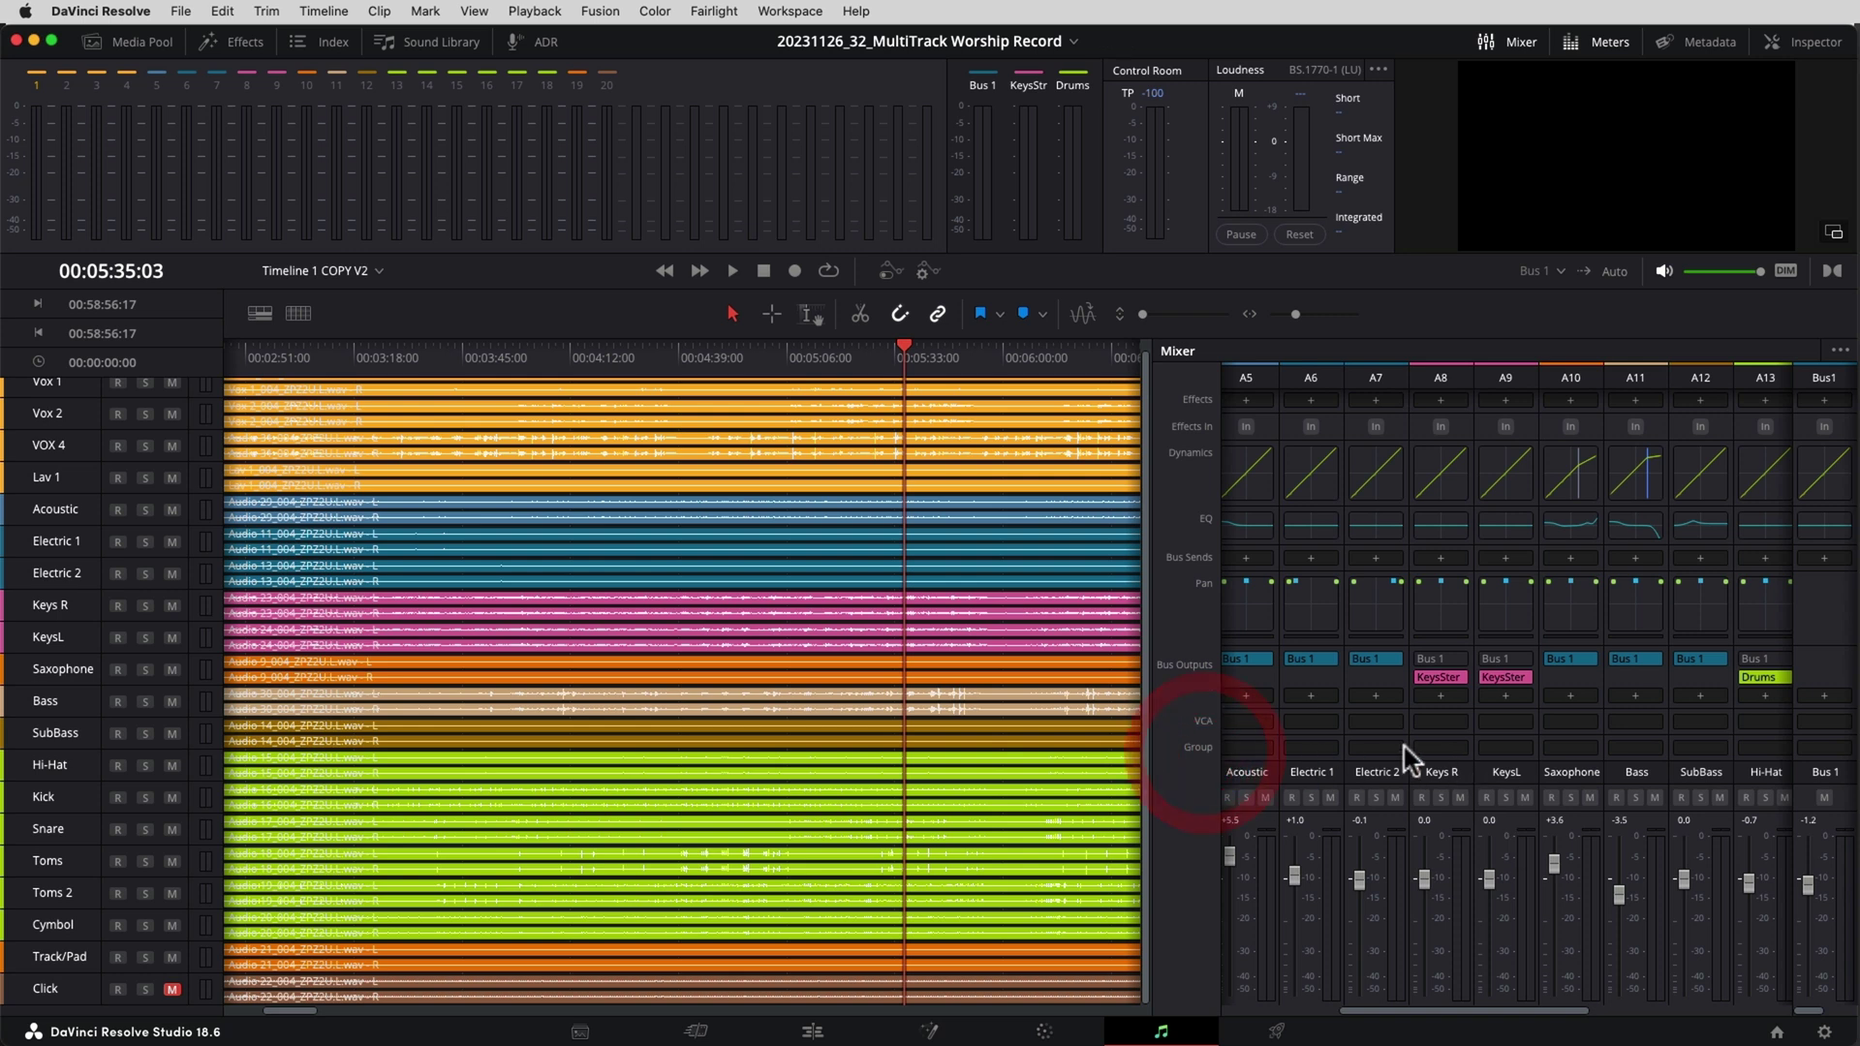
click(1494, 747)
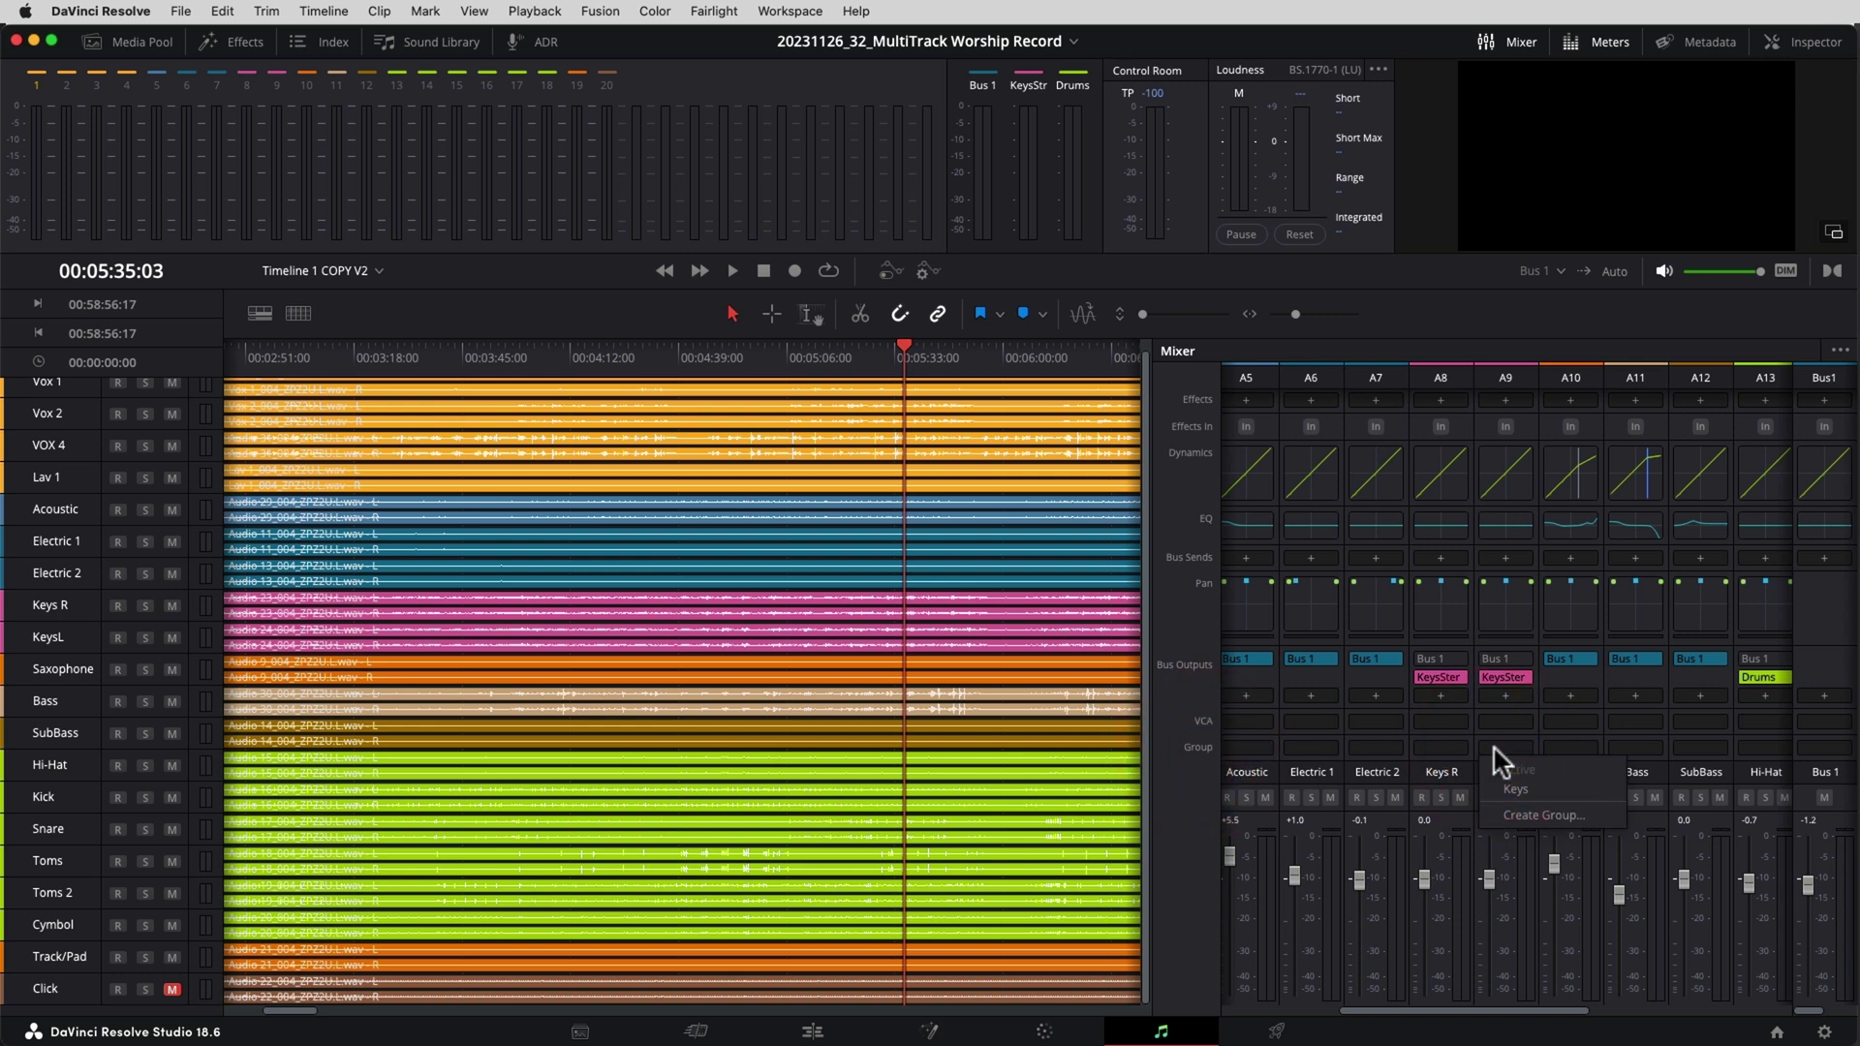
click(1531, 816)
click(1052, 151)
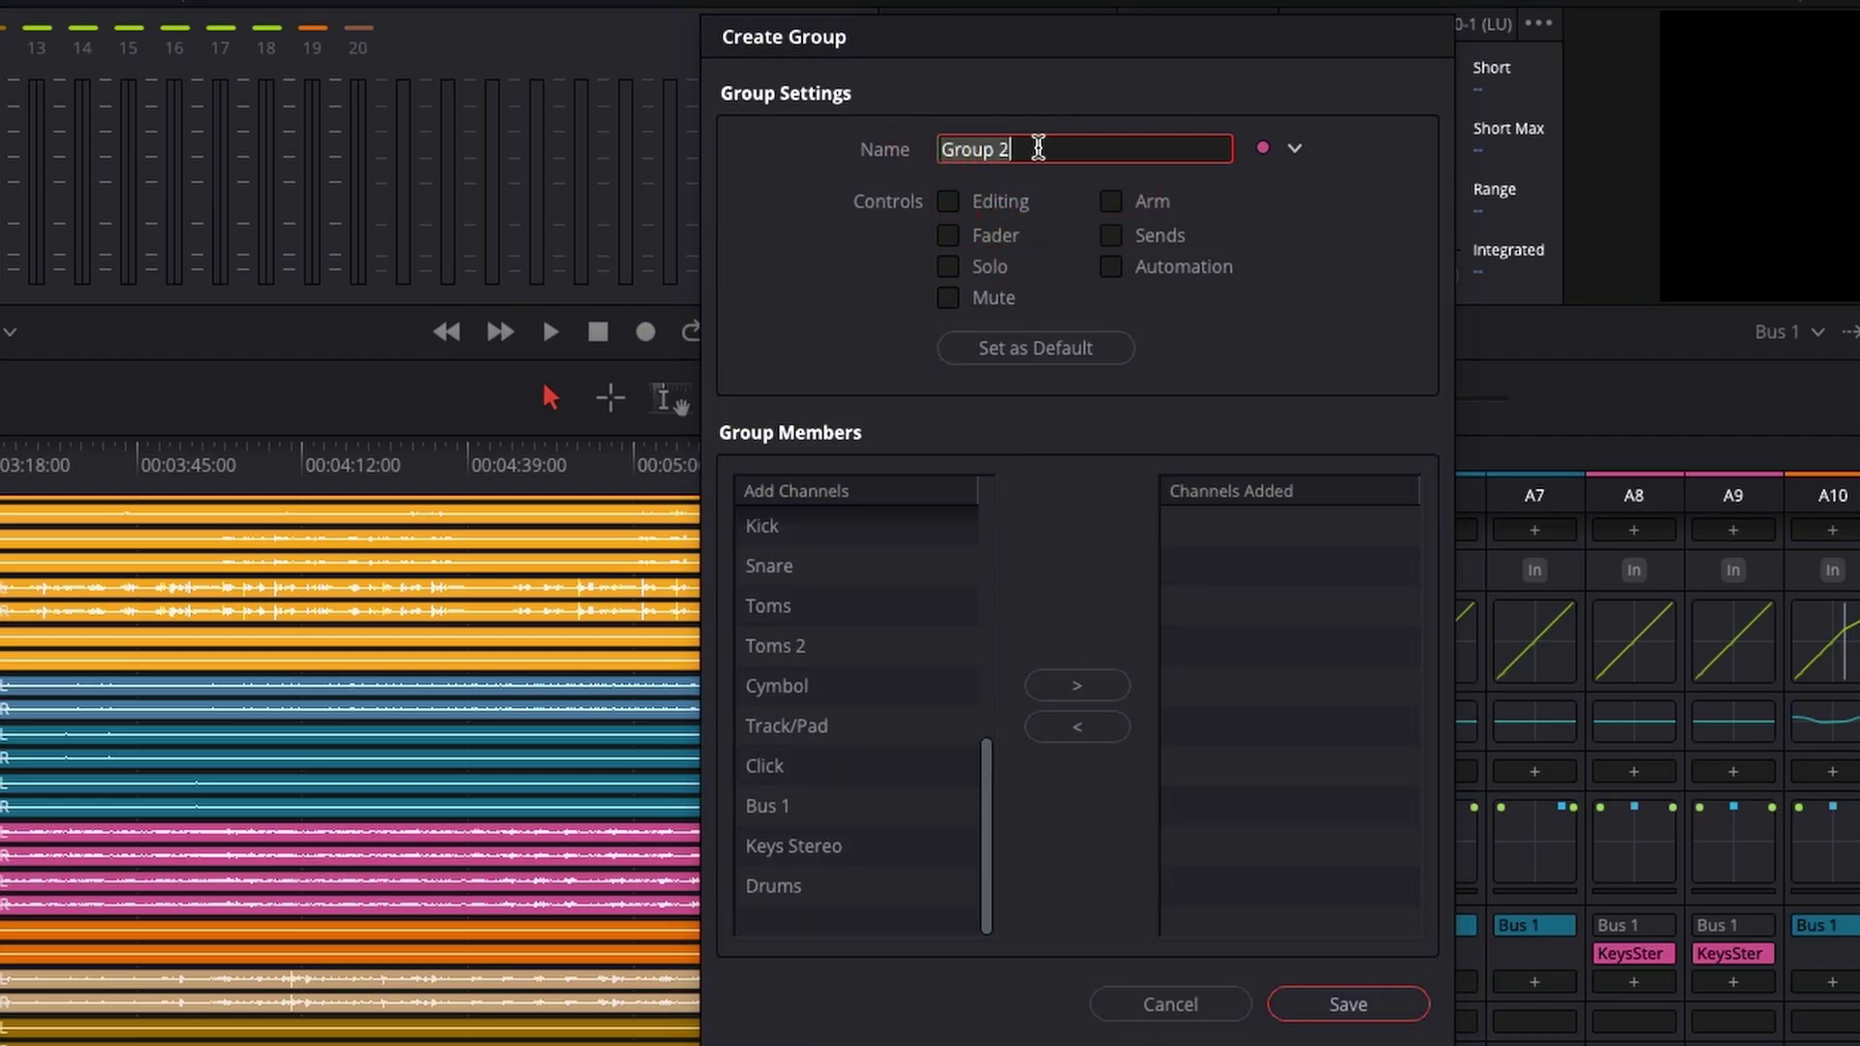
text(KEYS2)
key(Return)
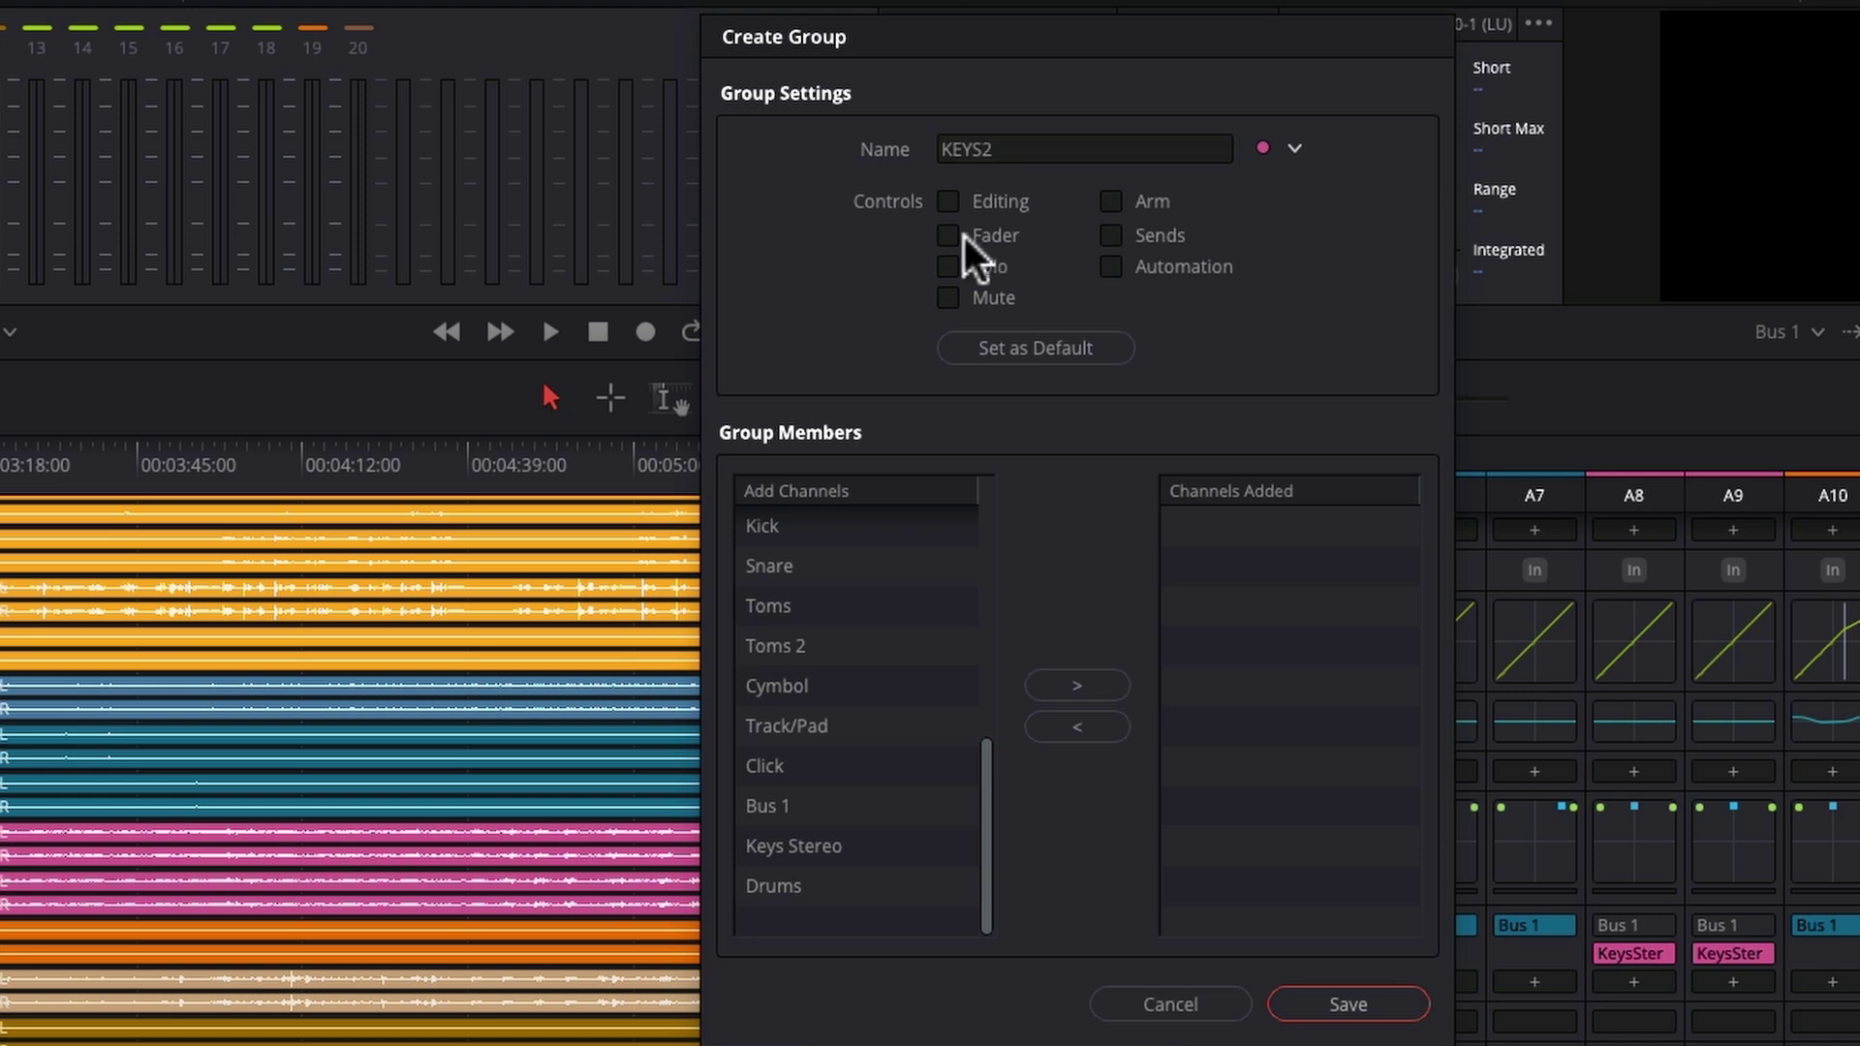
Enable all of the KEYS2 group's controls: Editing, Fader, Solo, Mute, Arm, Sends and Automation.
click(948, 201)
click(948, 266)
click(948, 297)
click(1114, 264)
click(1115, 235)
click(1121, 202)
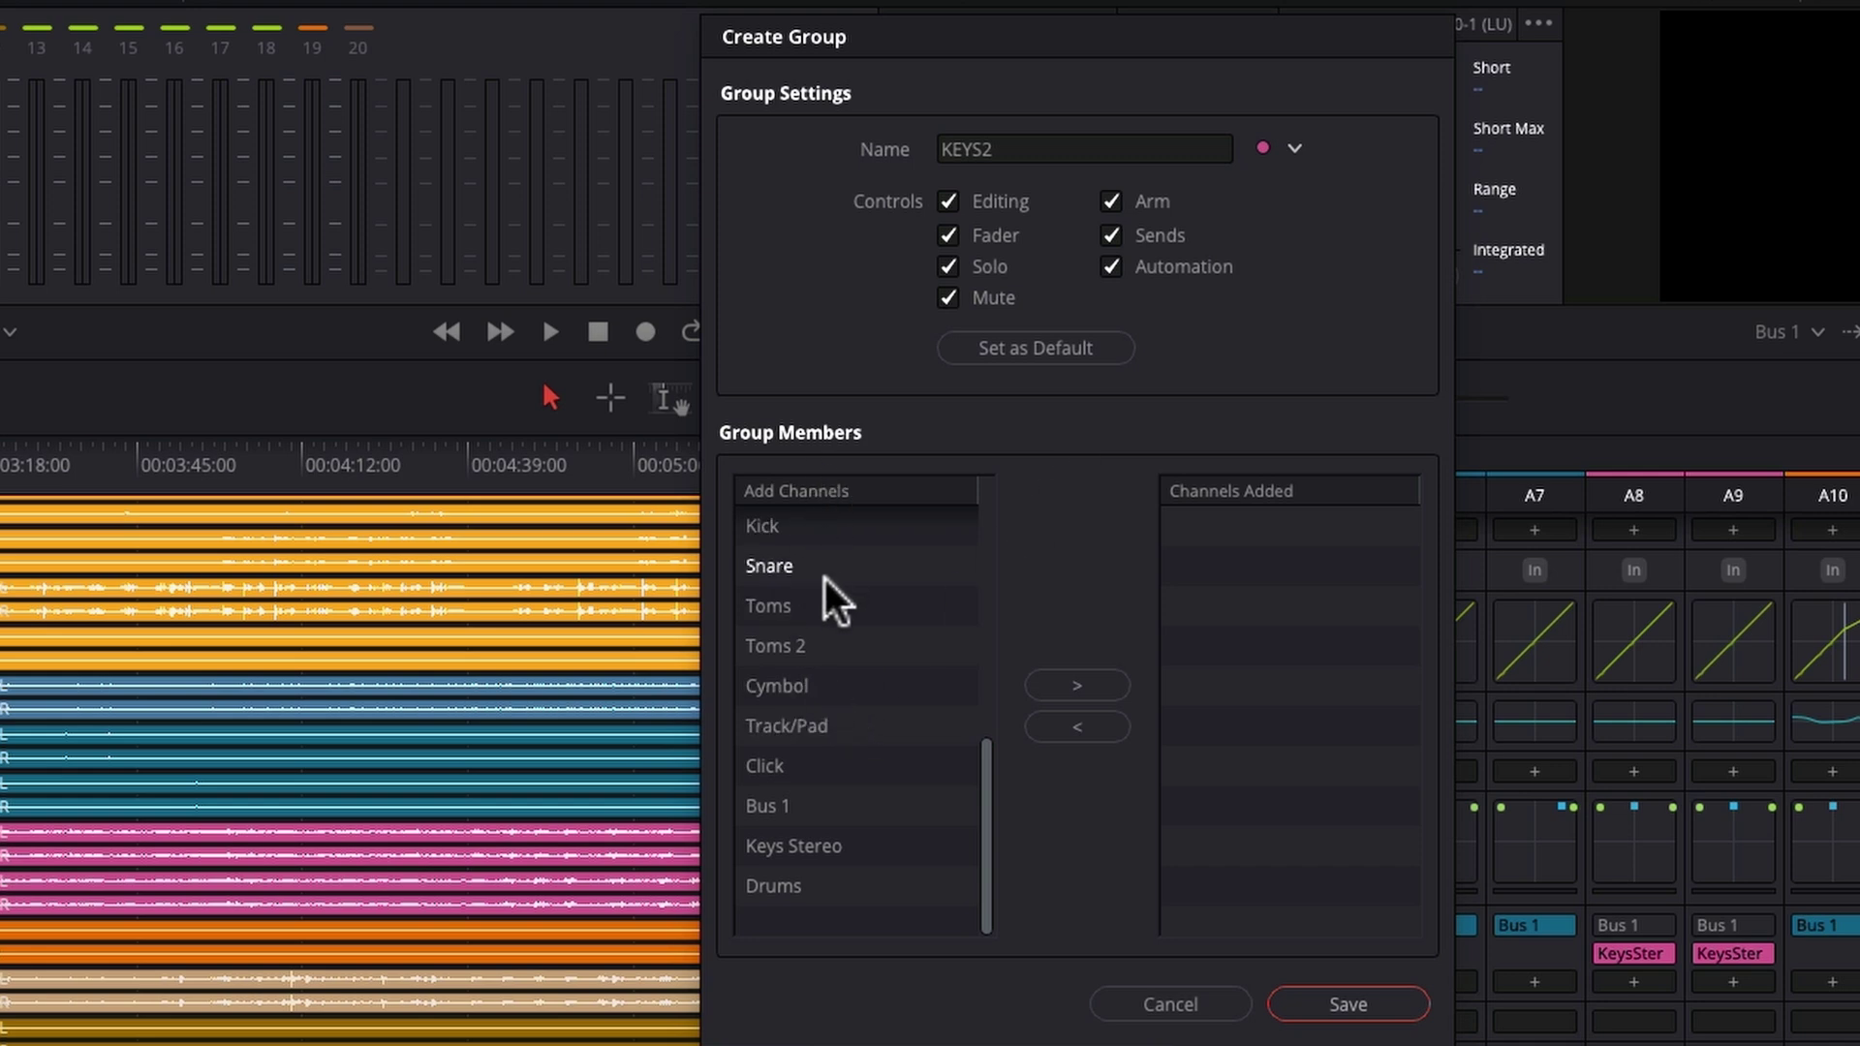
Add the Keys R and KeysL channels as members of the KEYS2 group and save it.
scroll(830, 605, up, 4)
scroll(842, 644, down, 1)
click(838, 643)
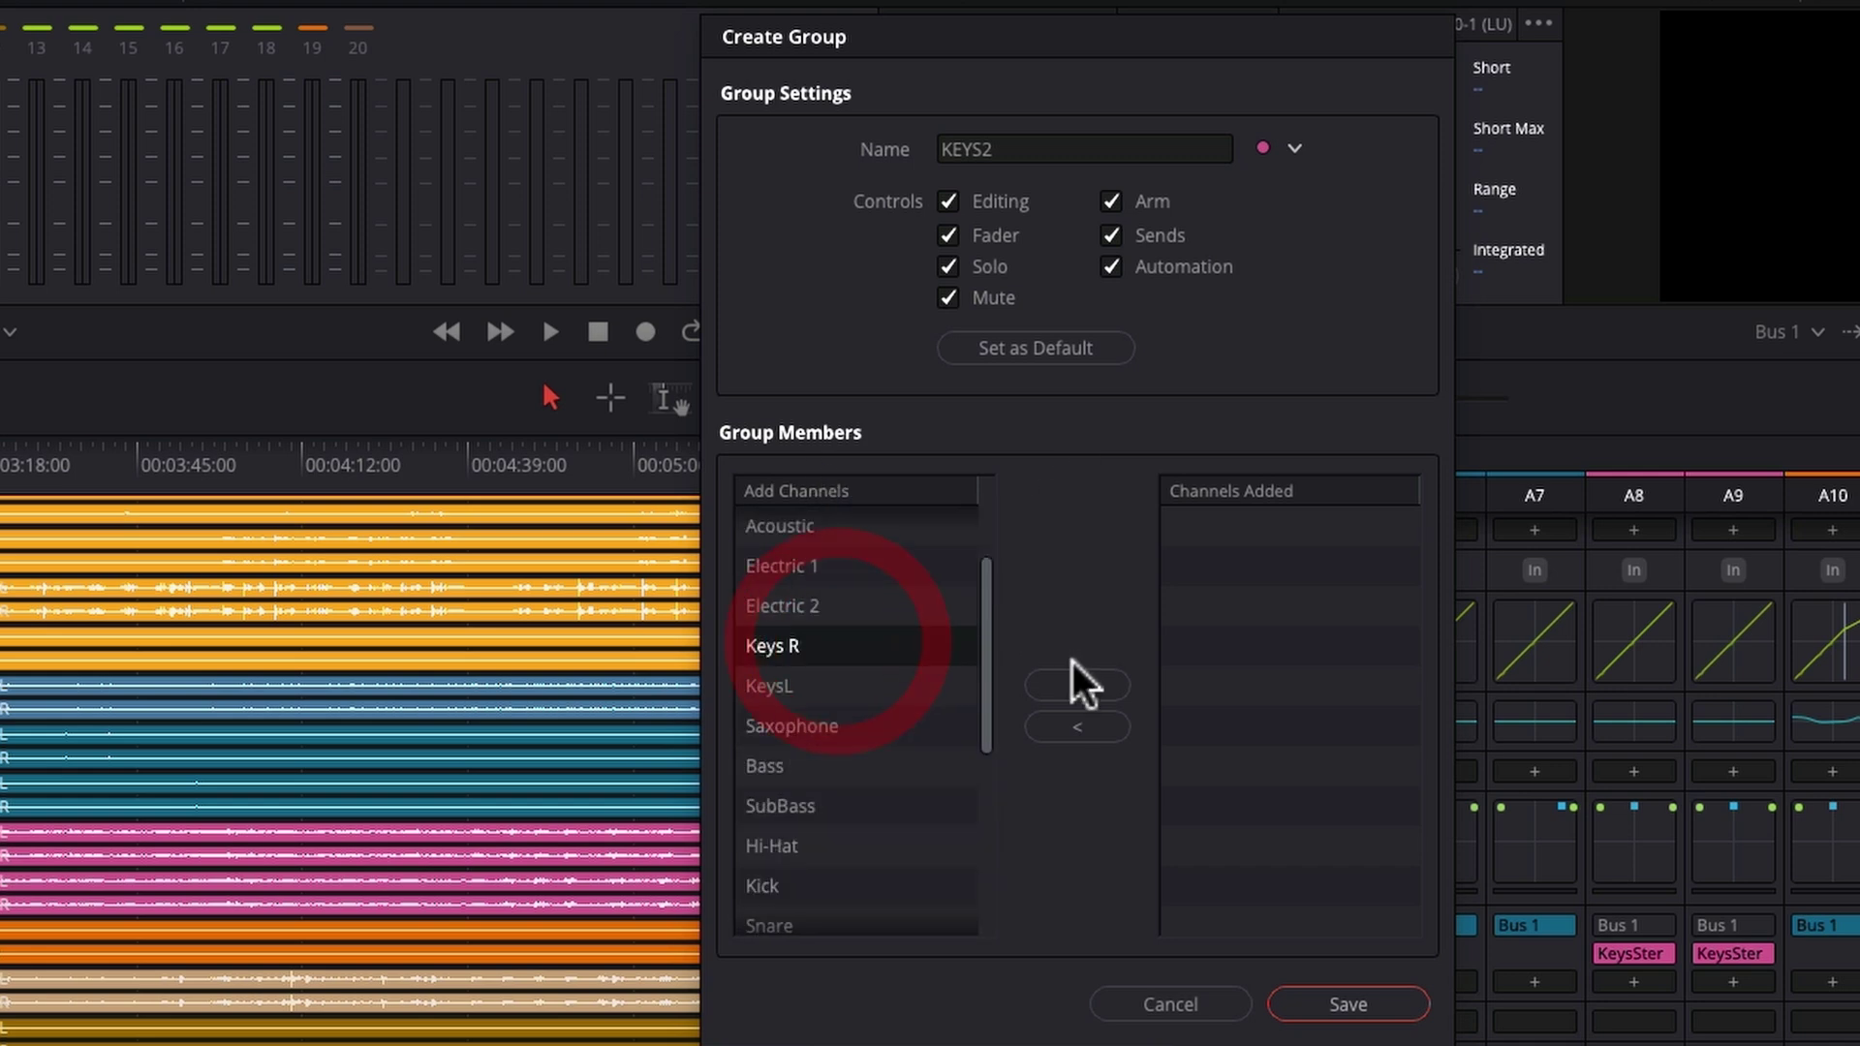
click(1077, 684)
click(896, 646)
click(1090, 690)
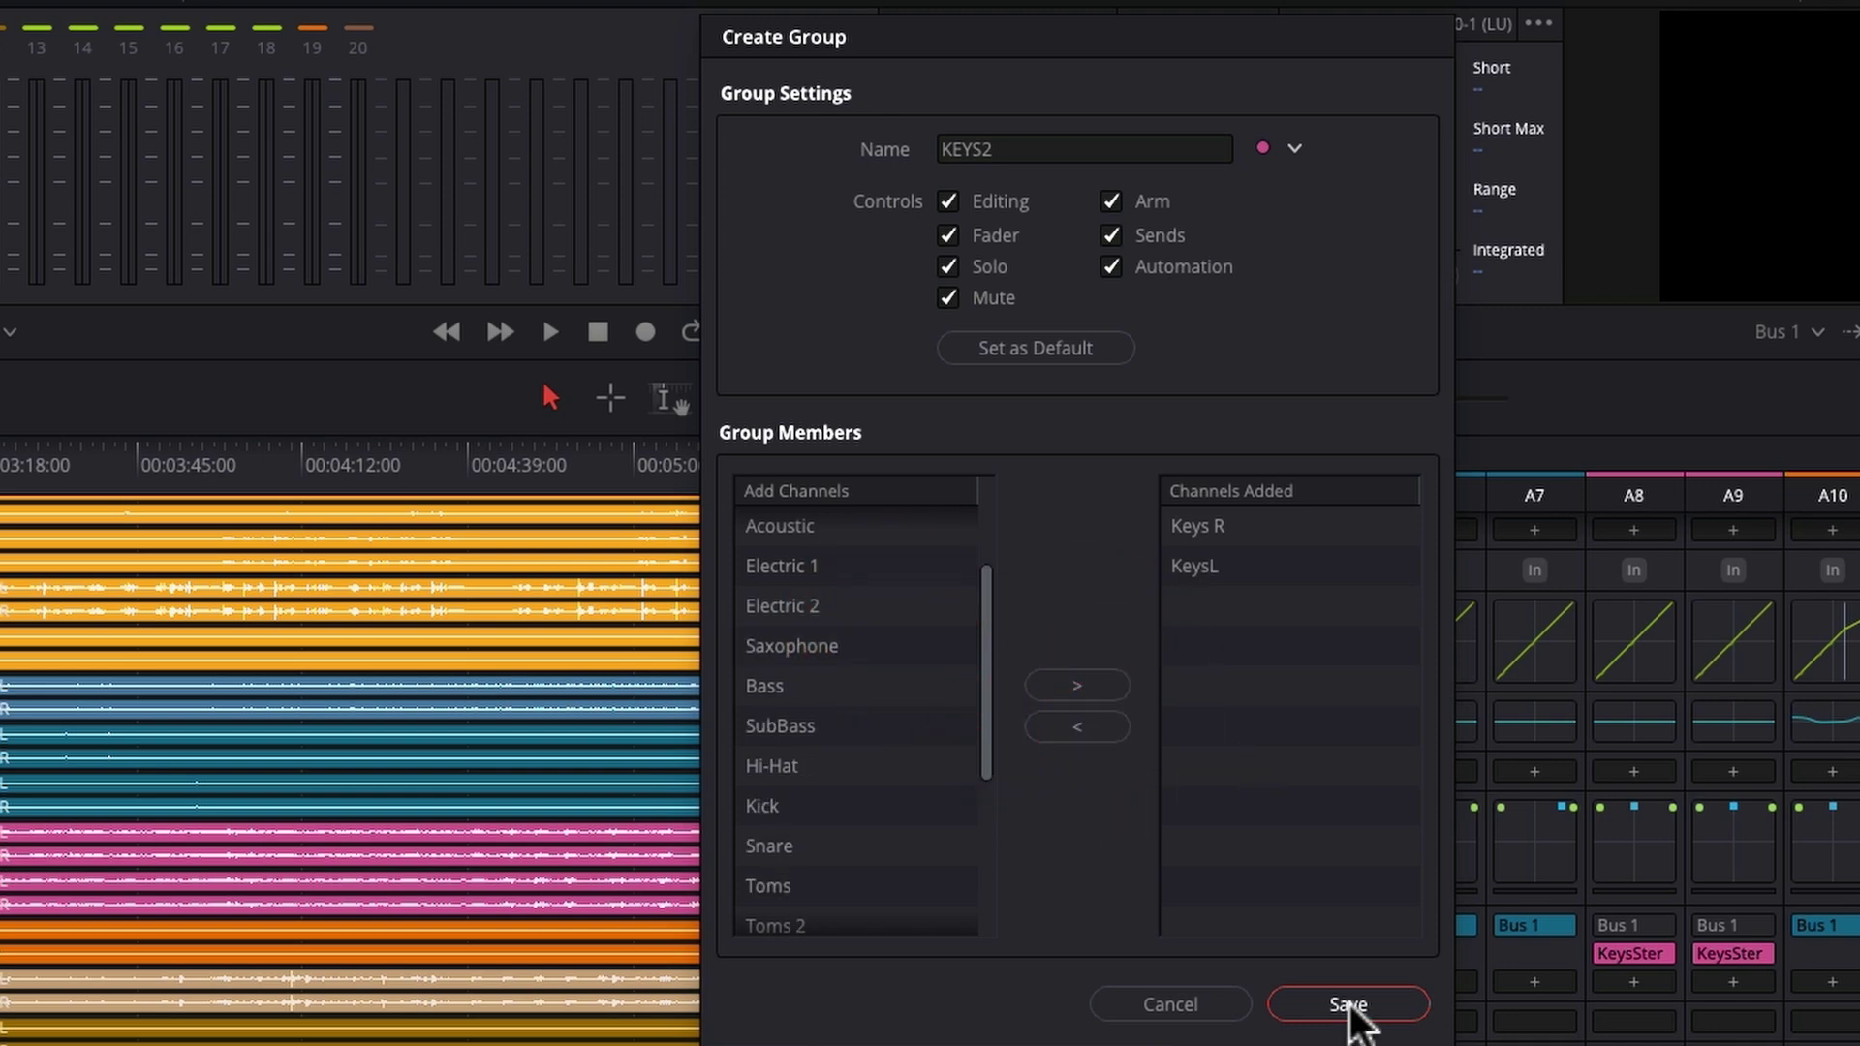
click(1348, 1005)
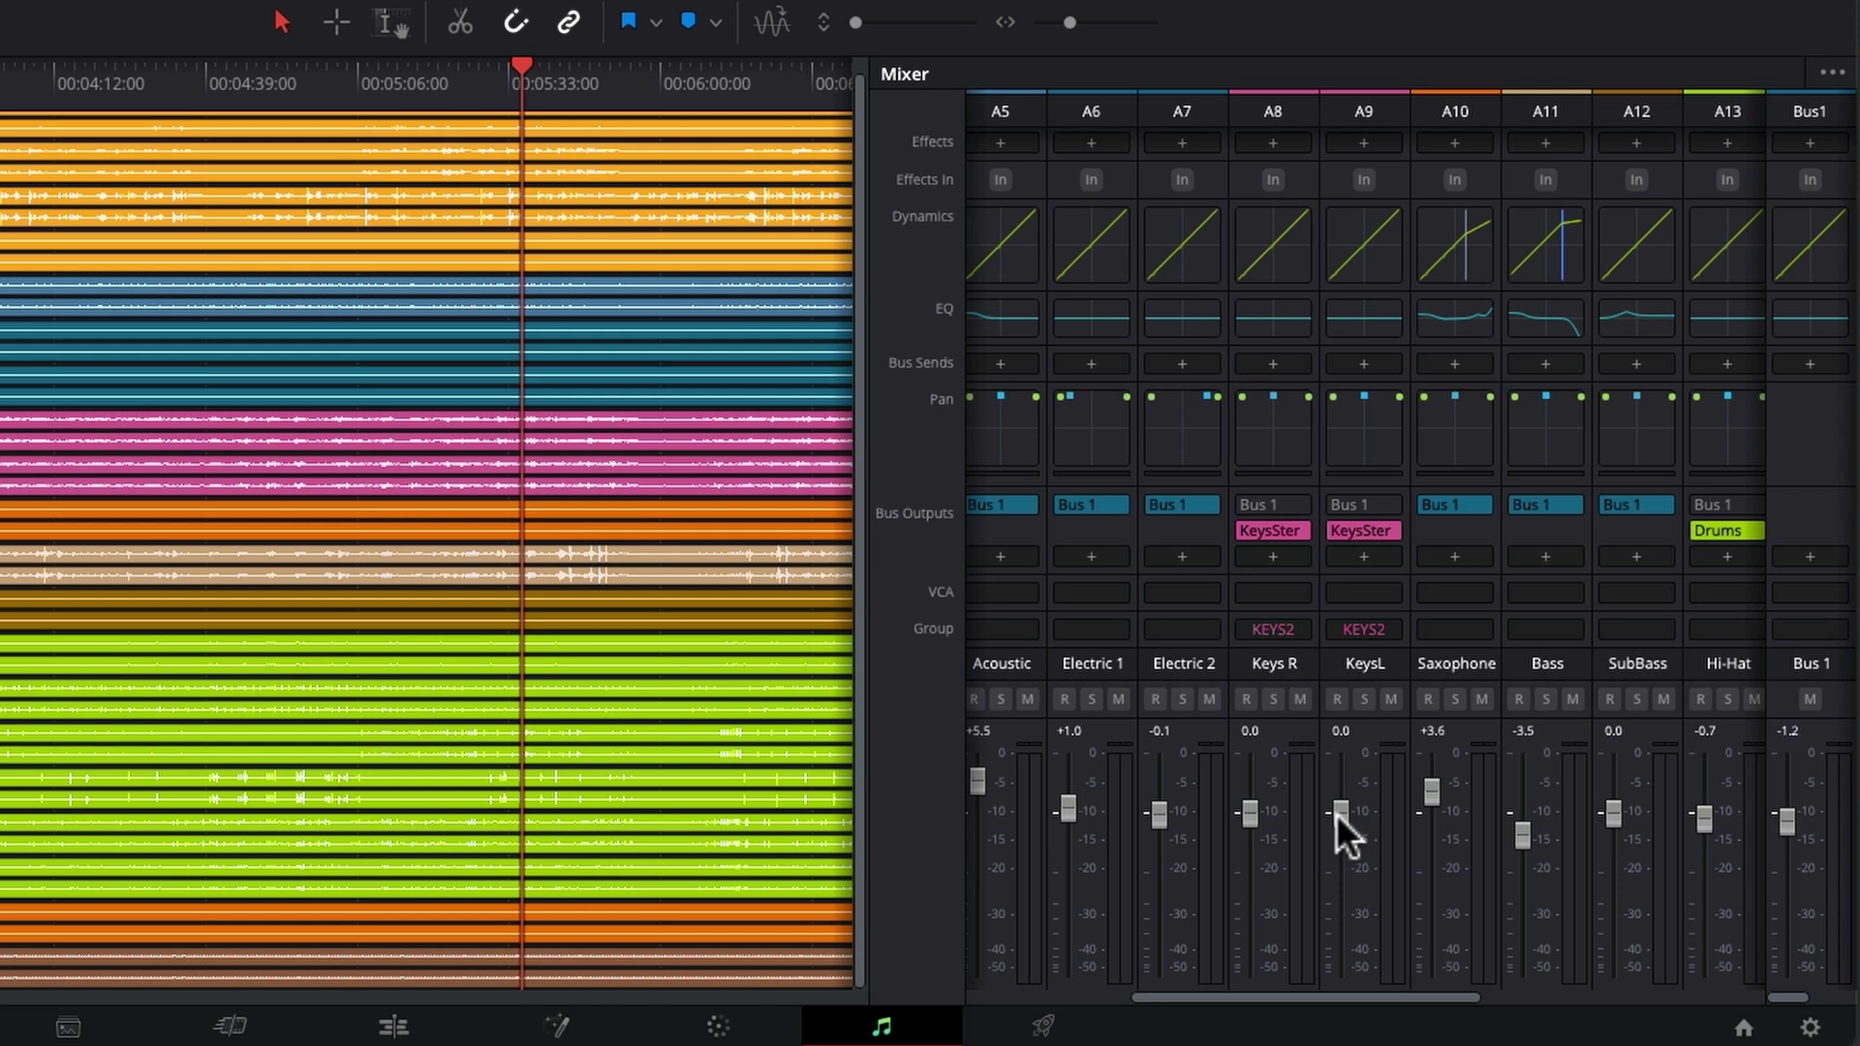
Move the KeysL fader down and back up to test the KEYS2 group's linked fader control.
drag(1340, 783, 1344, 821)
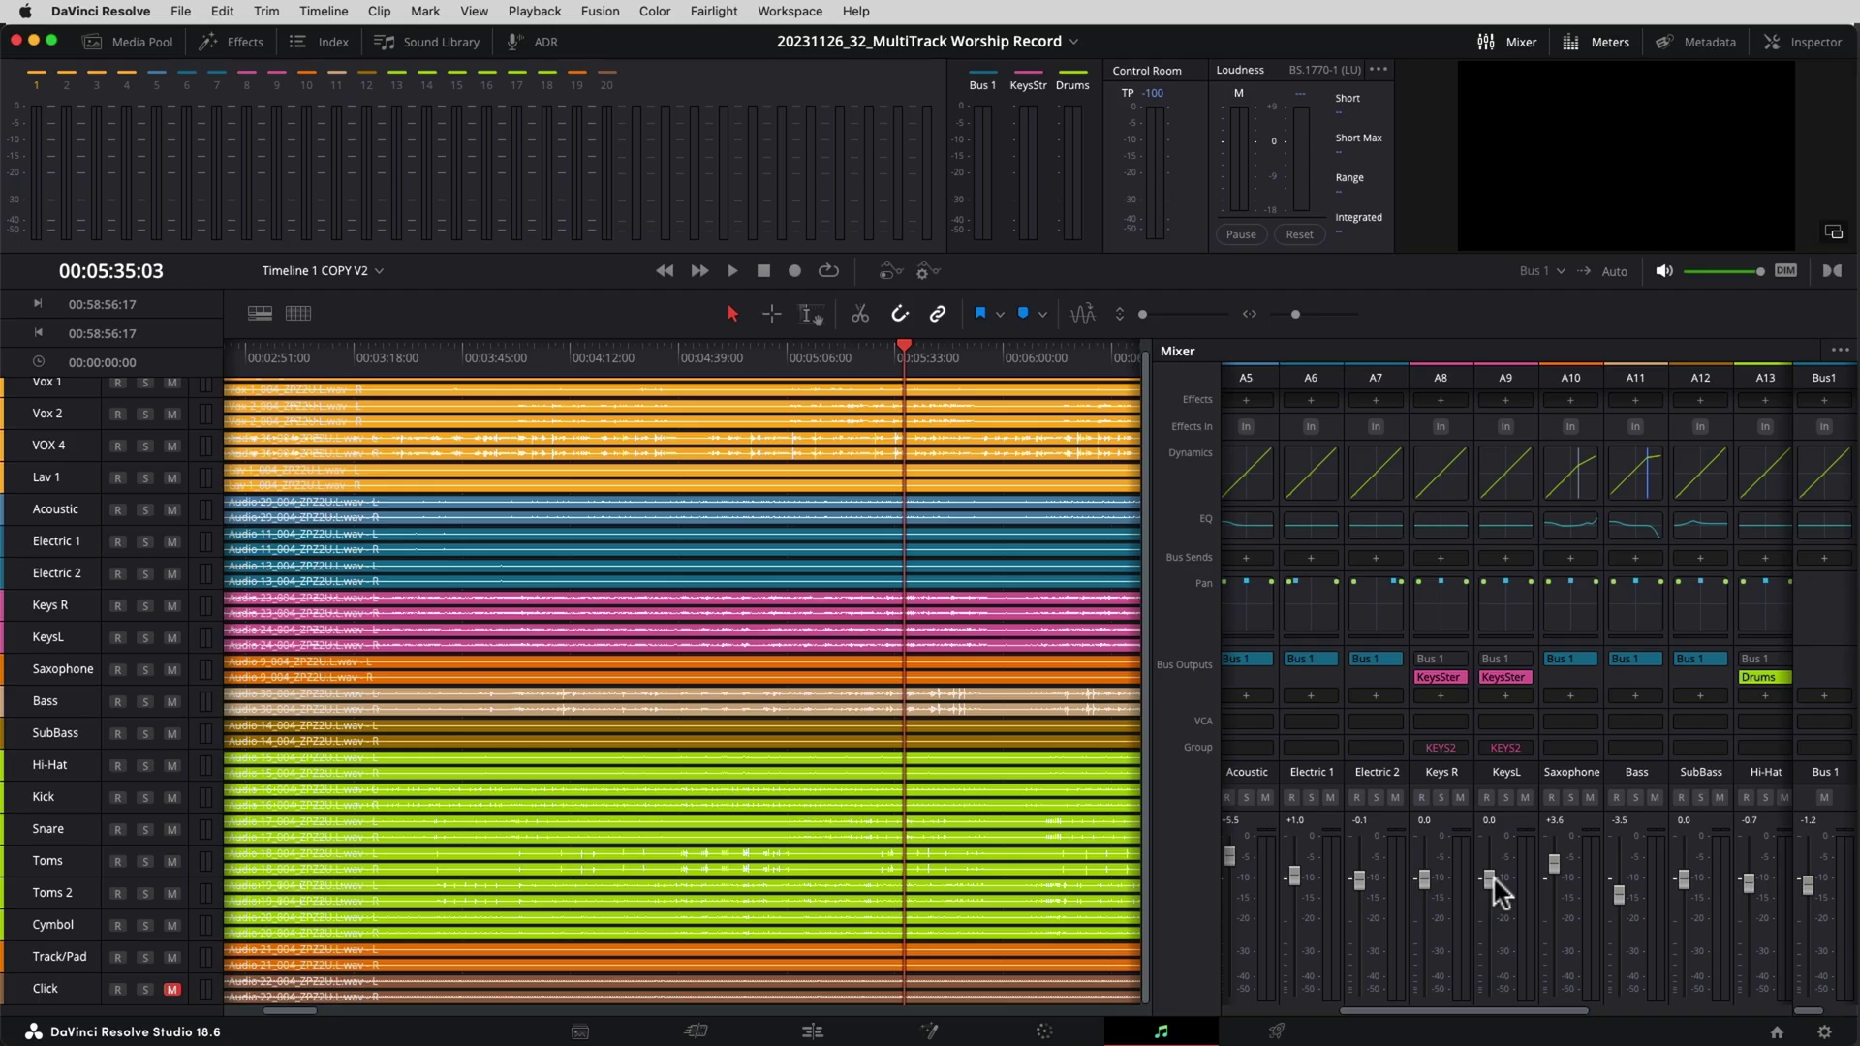
drag(1343, 813, 1345, 796)
drag(1489, 1008, 1567, 1007)
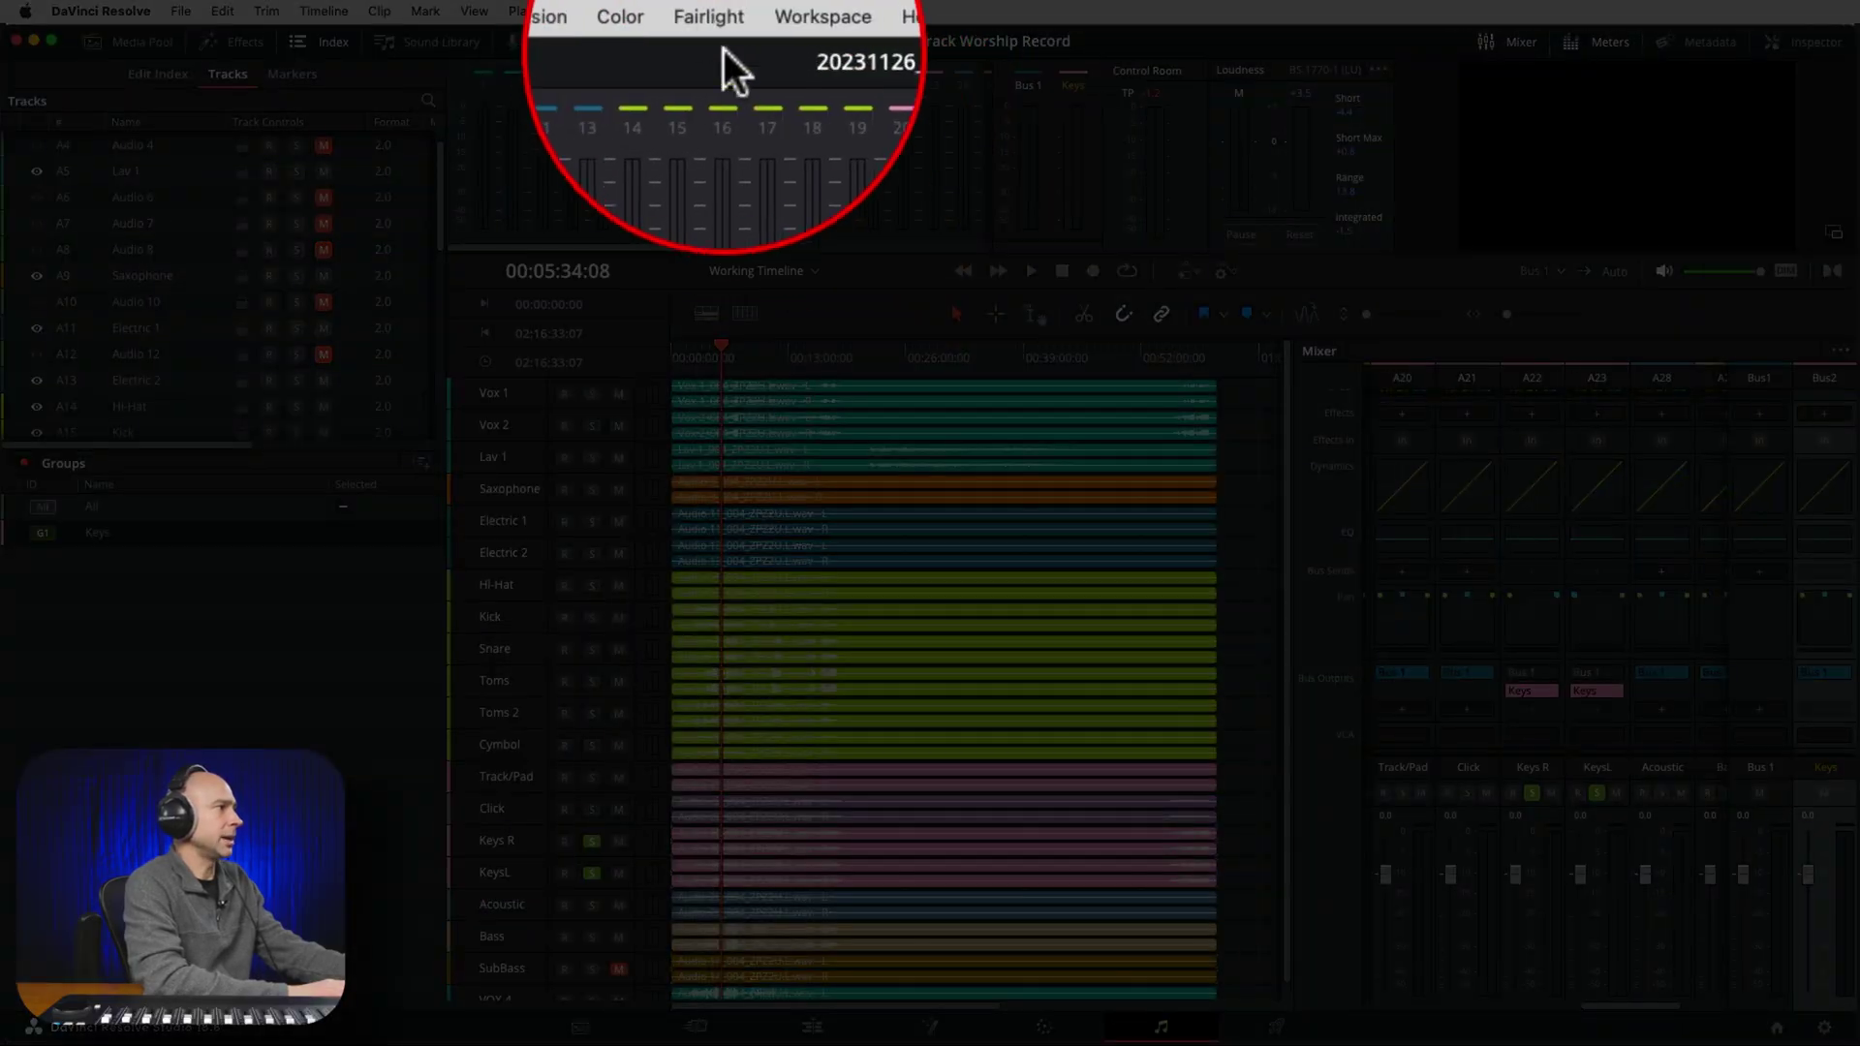
Create a new bus named Drums with Stereo format and the Lime color.
click(706, 13)
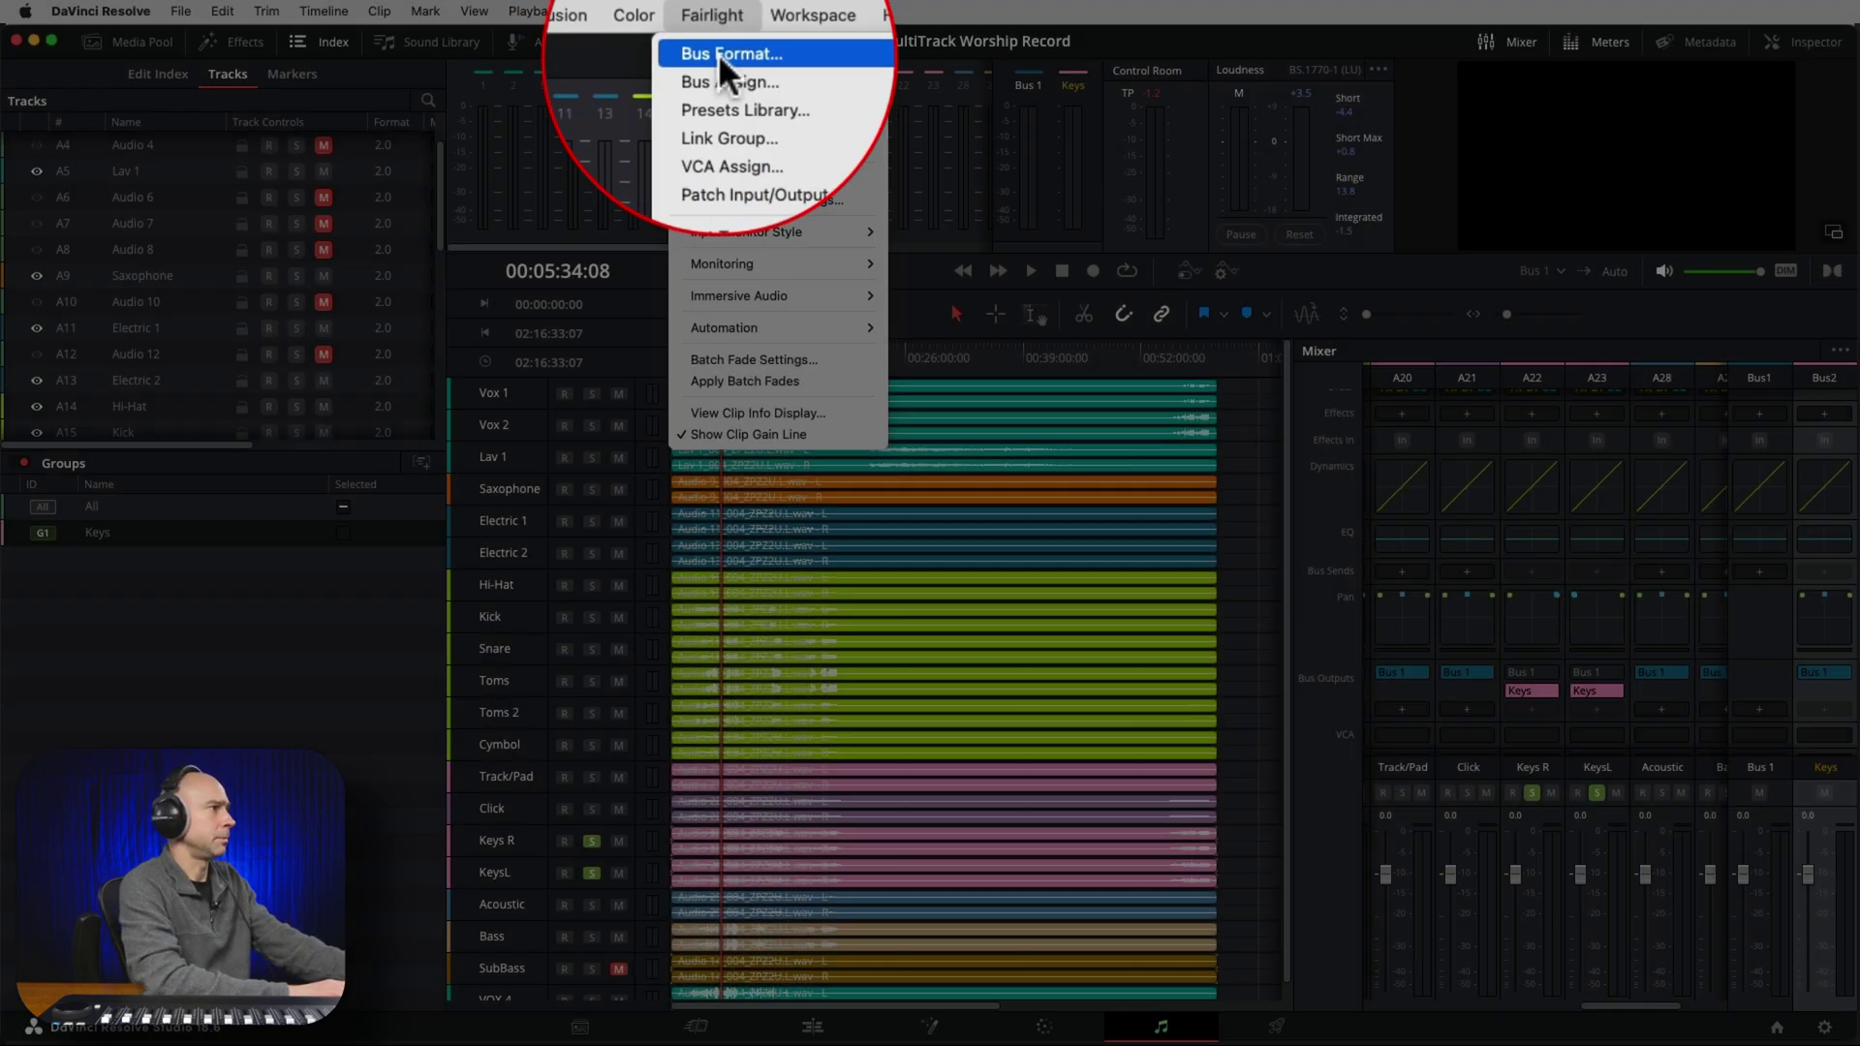
click(718, 45)
click(792, 692)
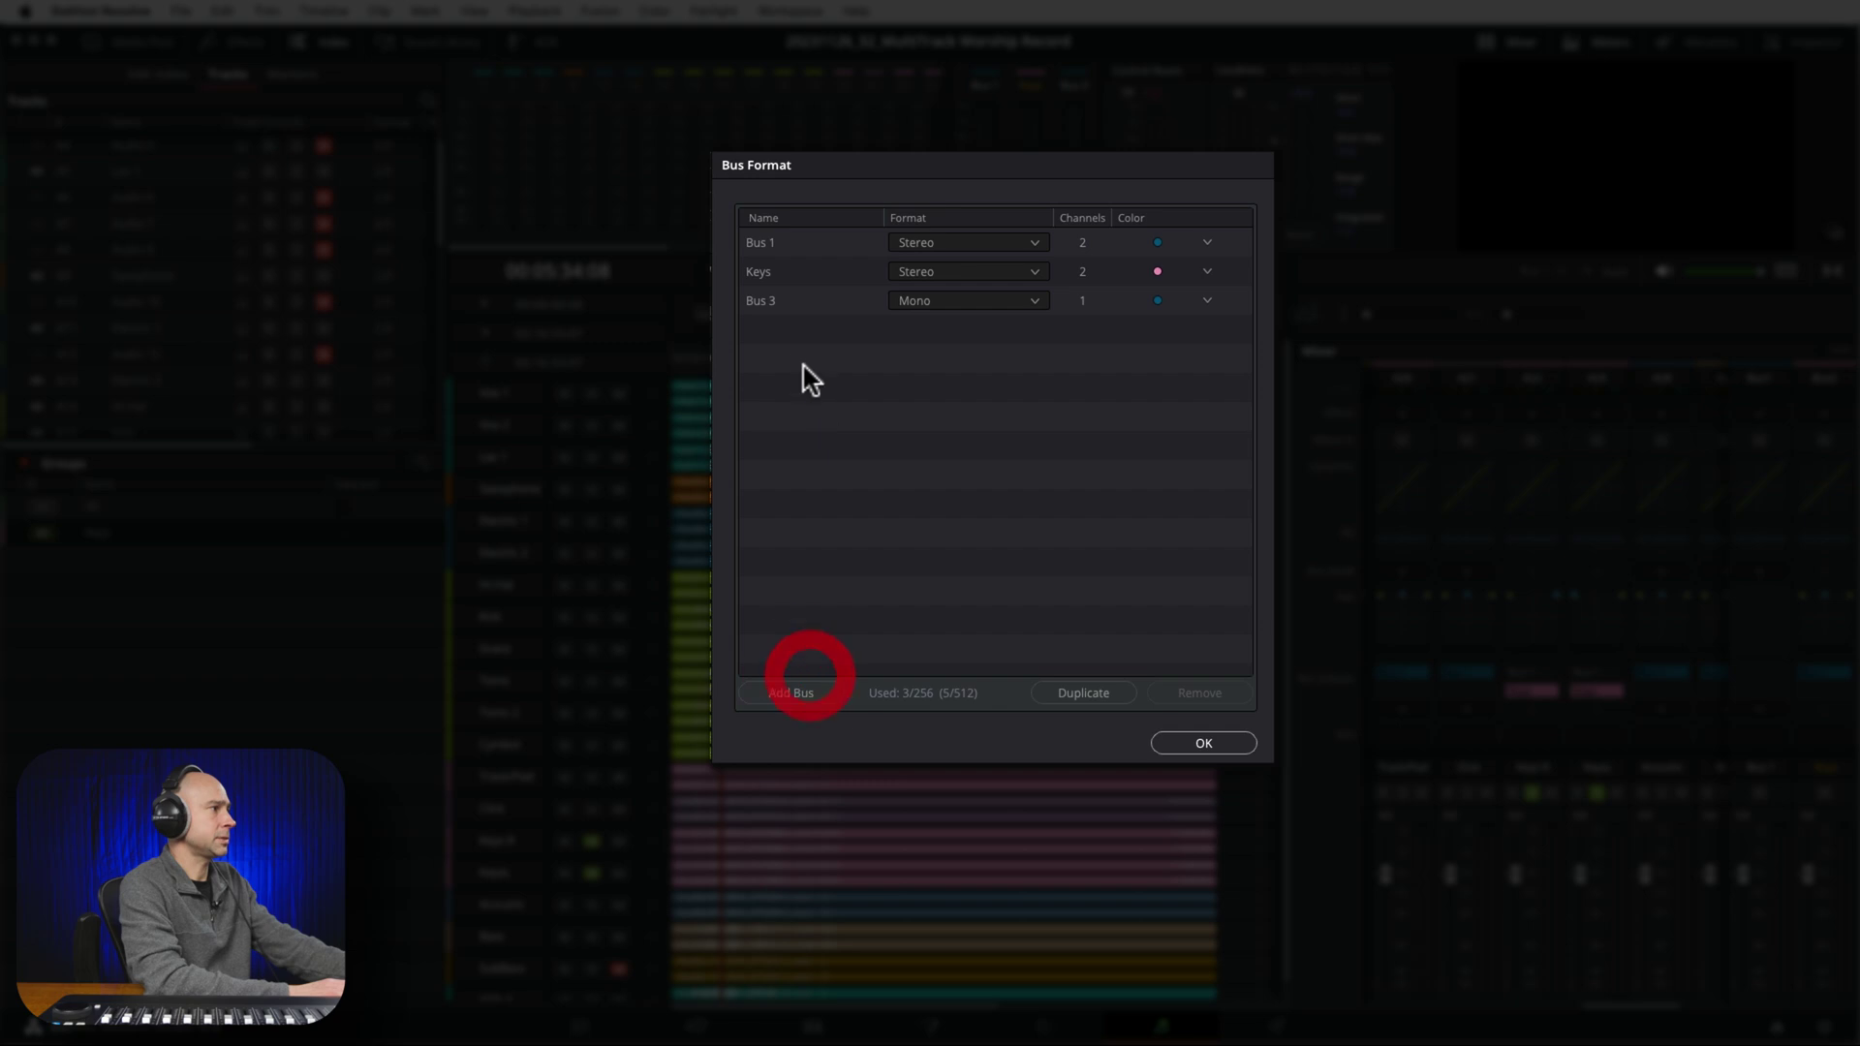
double_click(763, 301)
text(Drums)
click(969, 301)
click(1000, 353)
click(1163, 300)
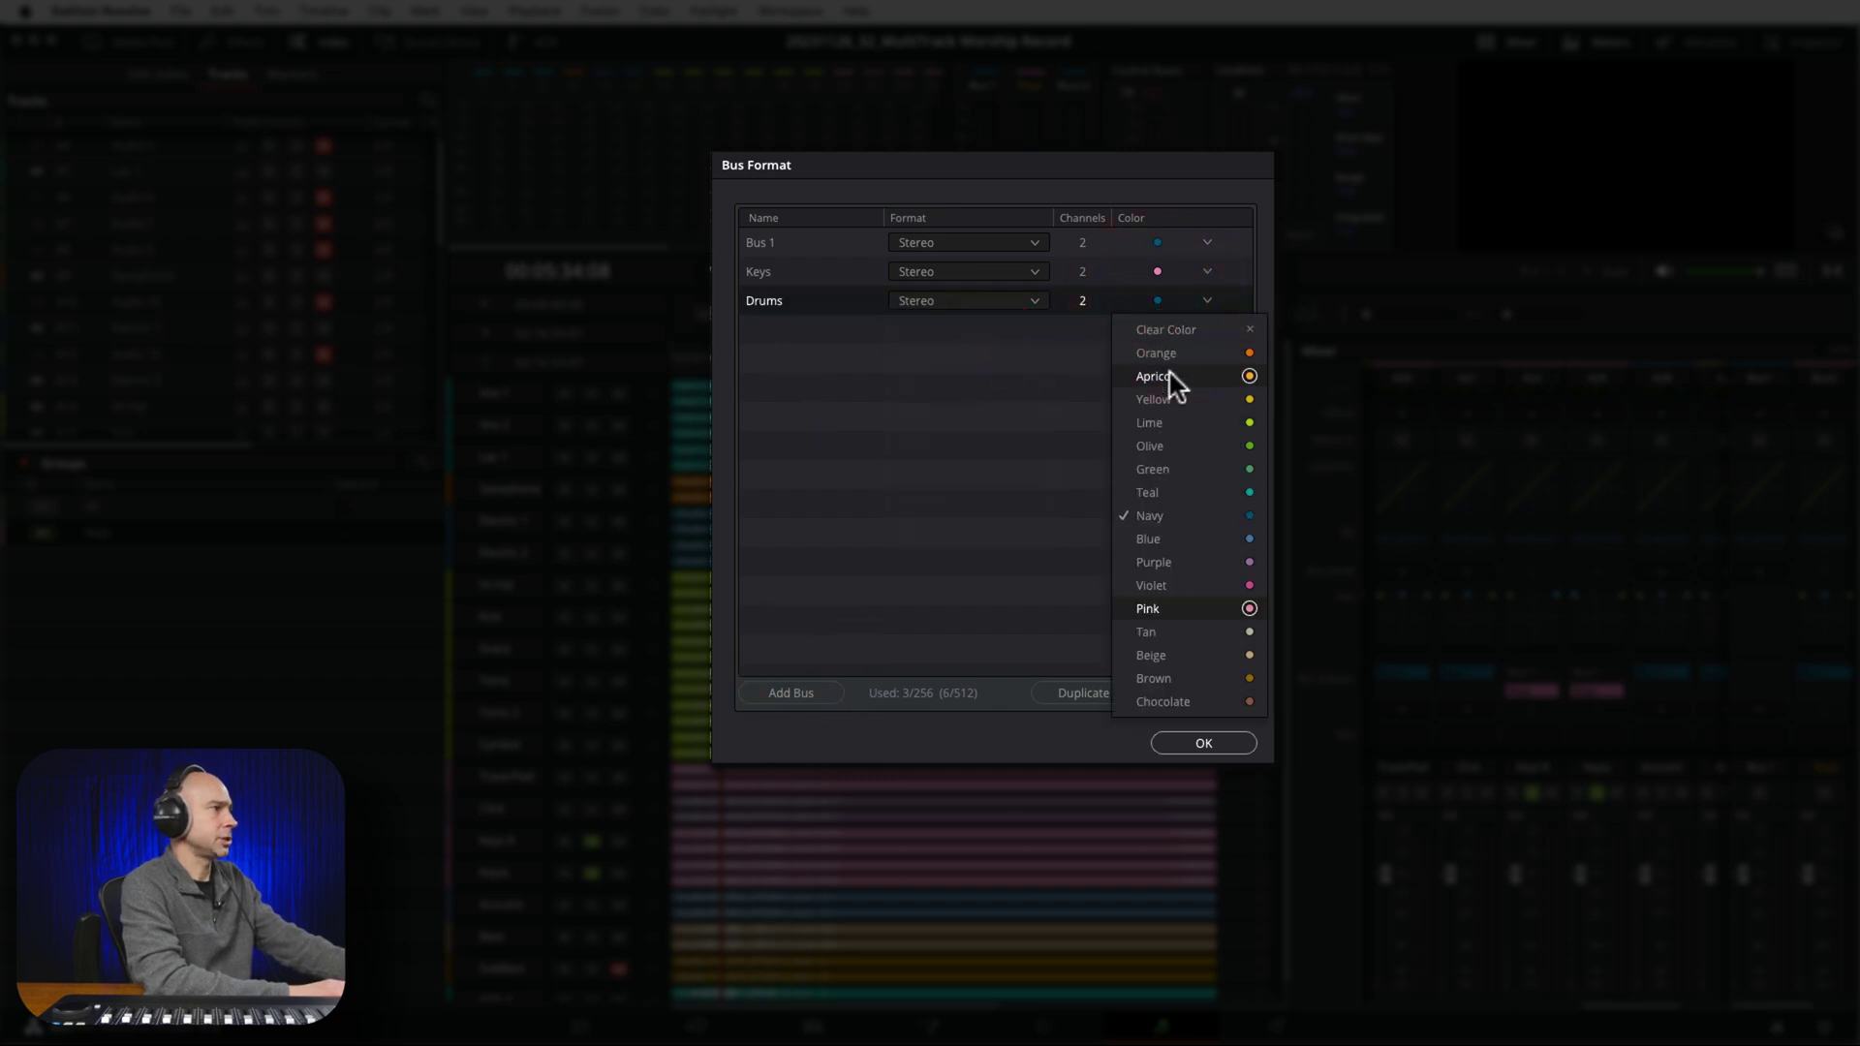
click(1177, 423)
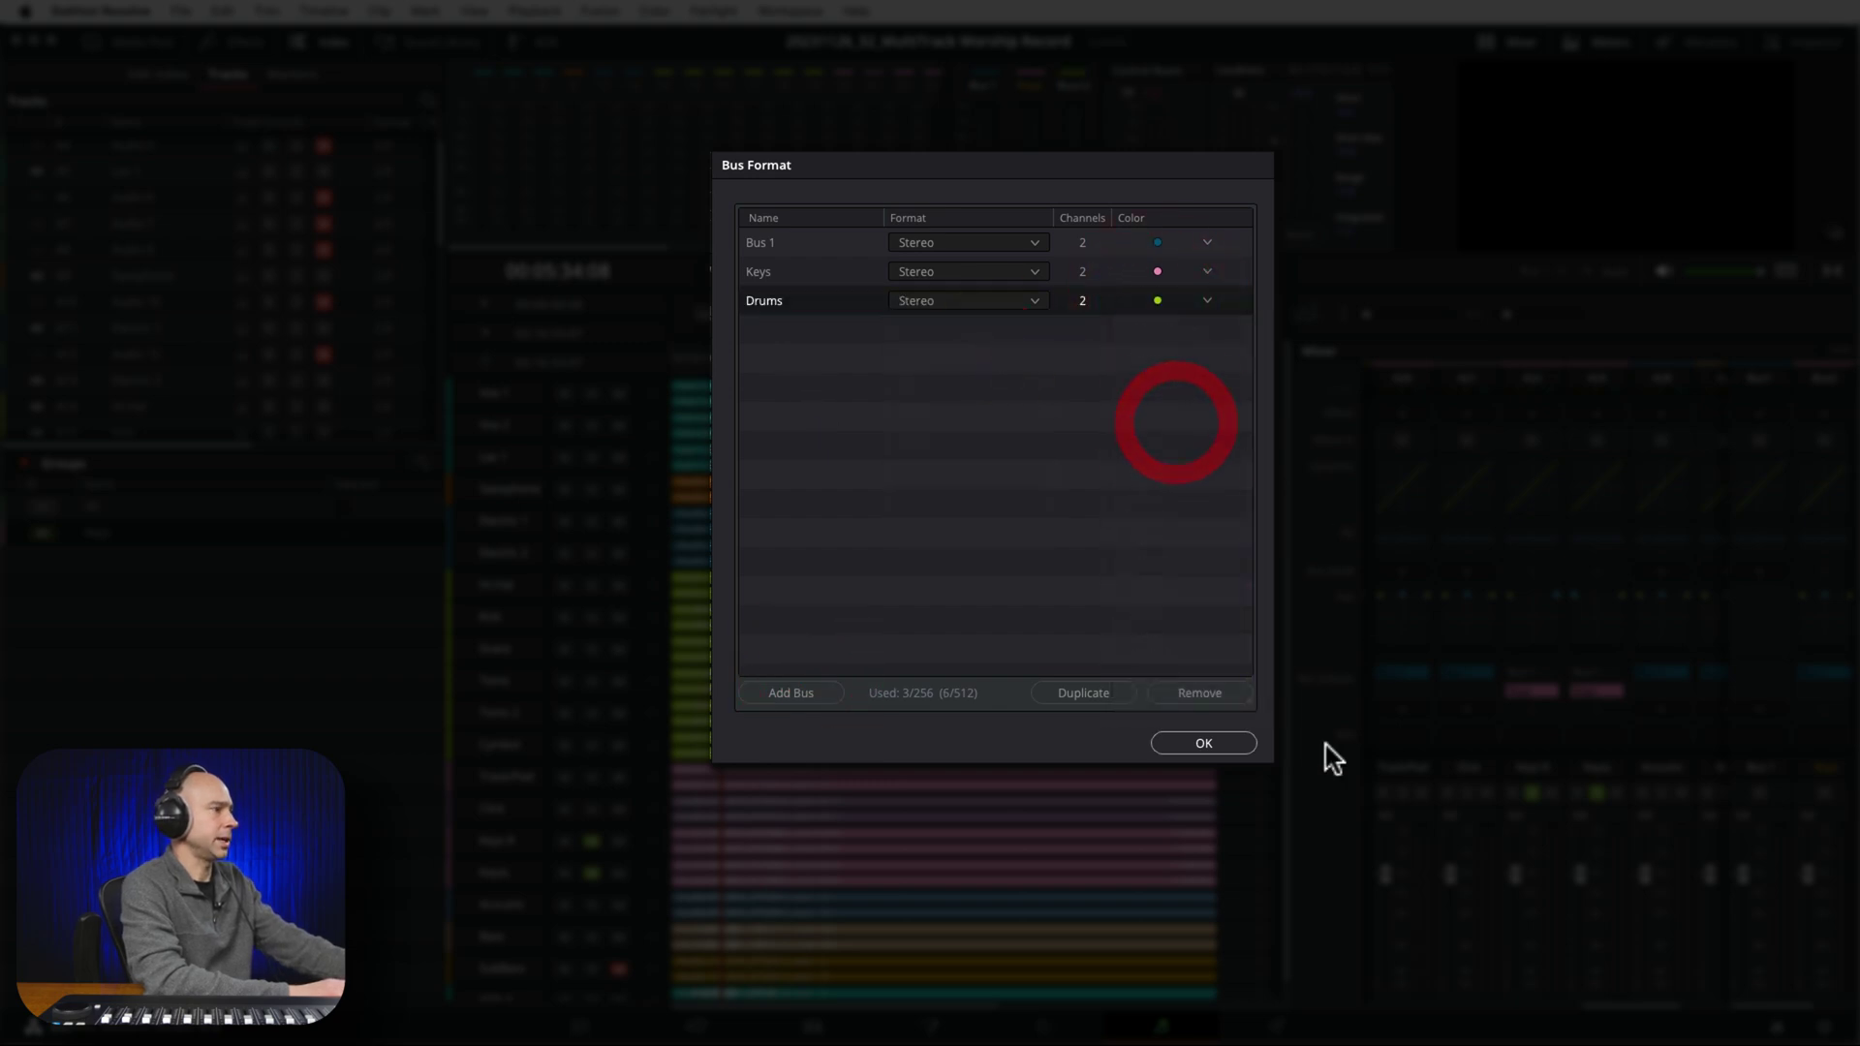
click(1204, 743)
Add the Drums bus as an output of the Hi-Hat, Kick and Snare channels.
drag(1602, 1002, 1482, 1007)
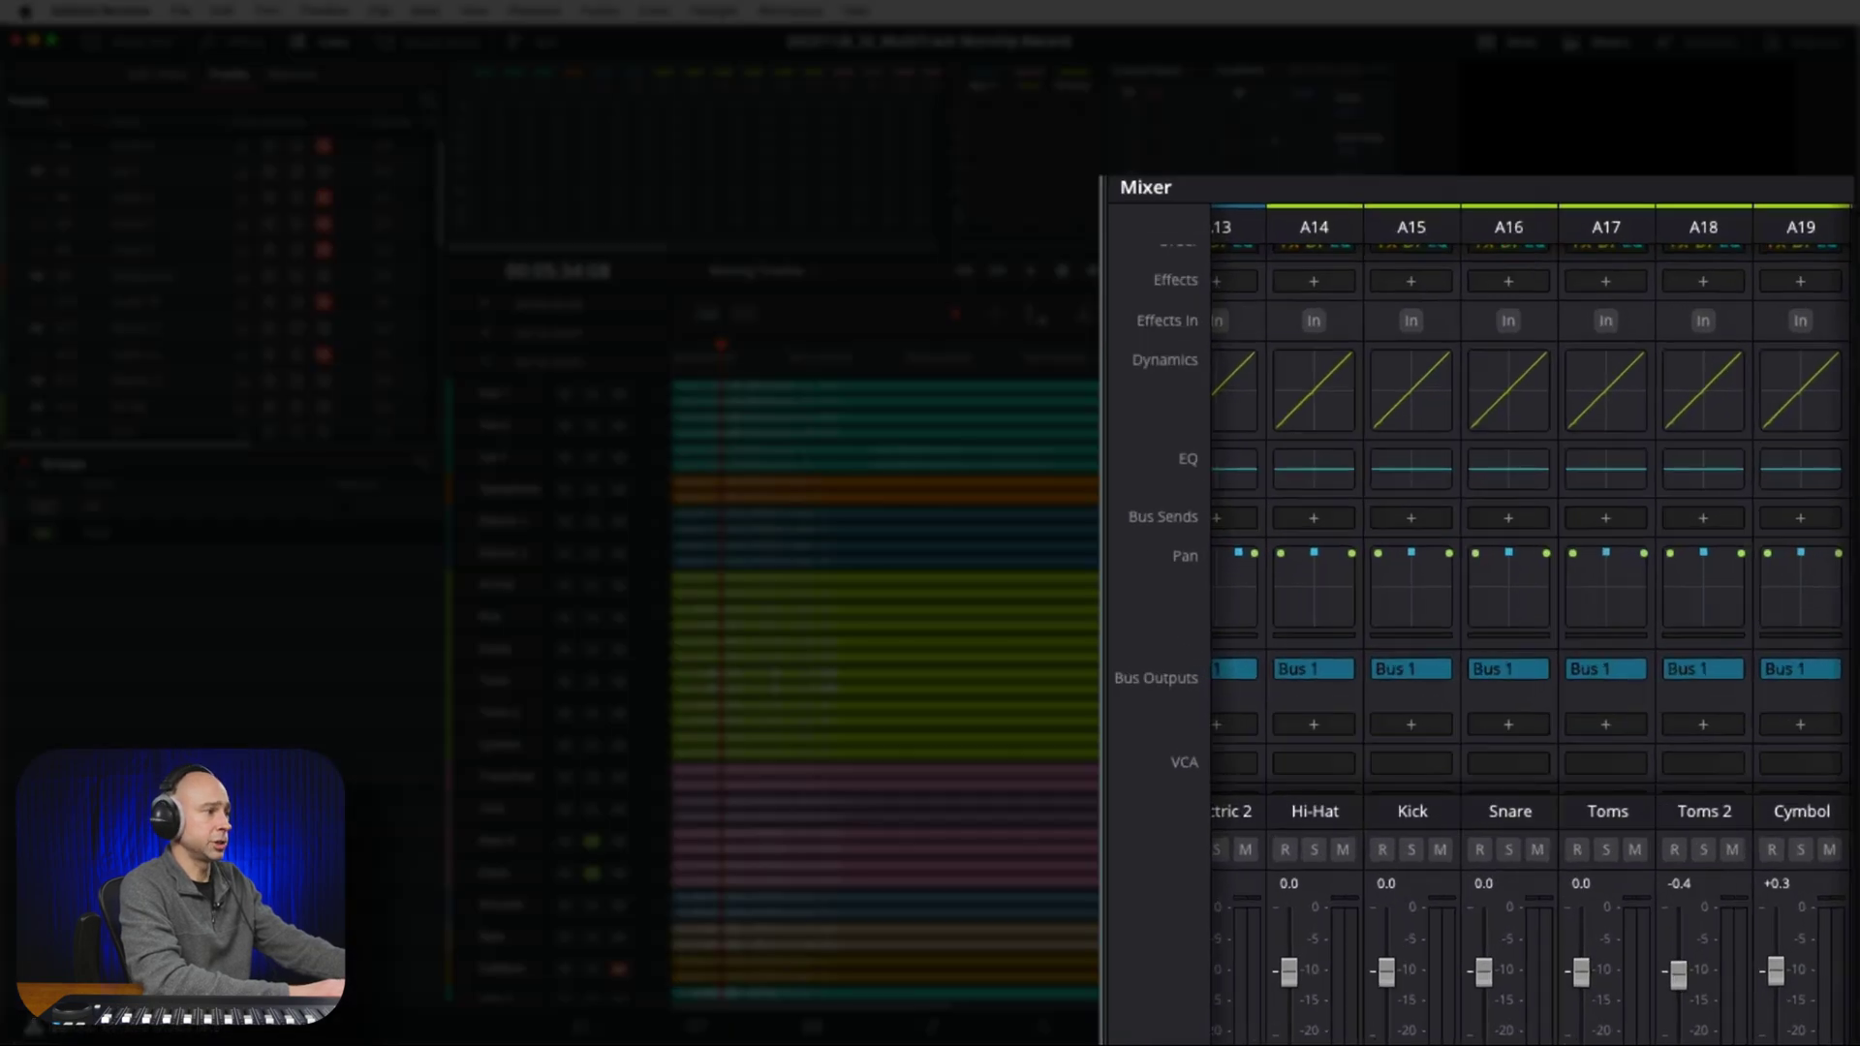
click(1309, 721)
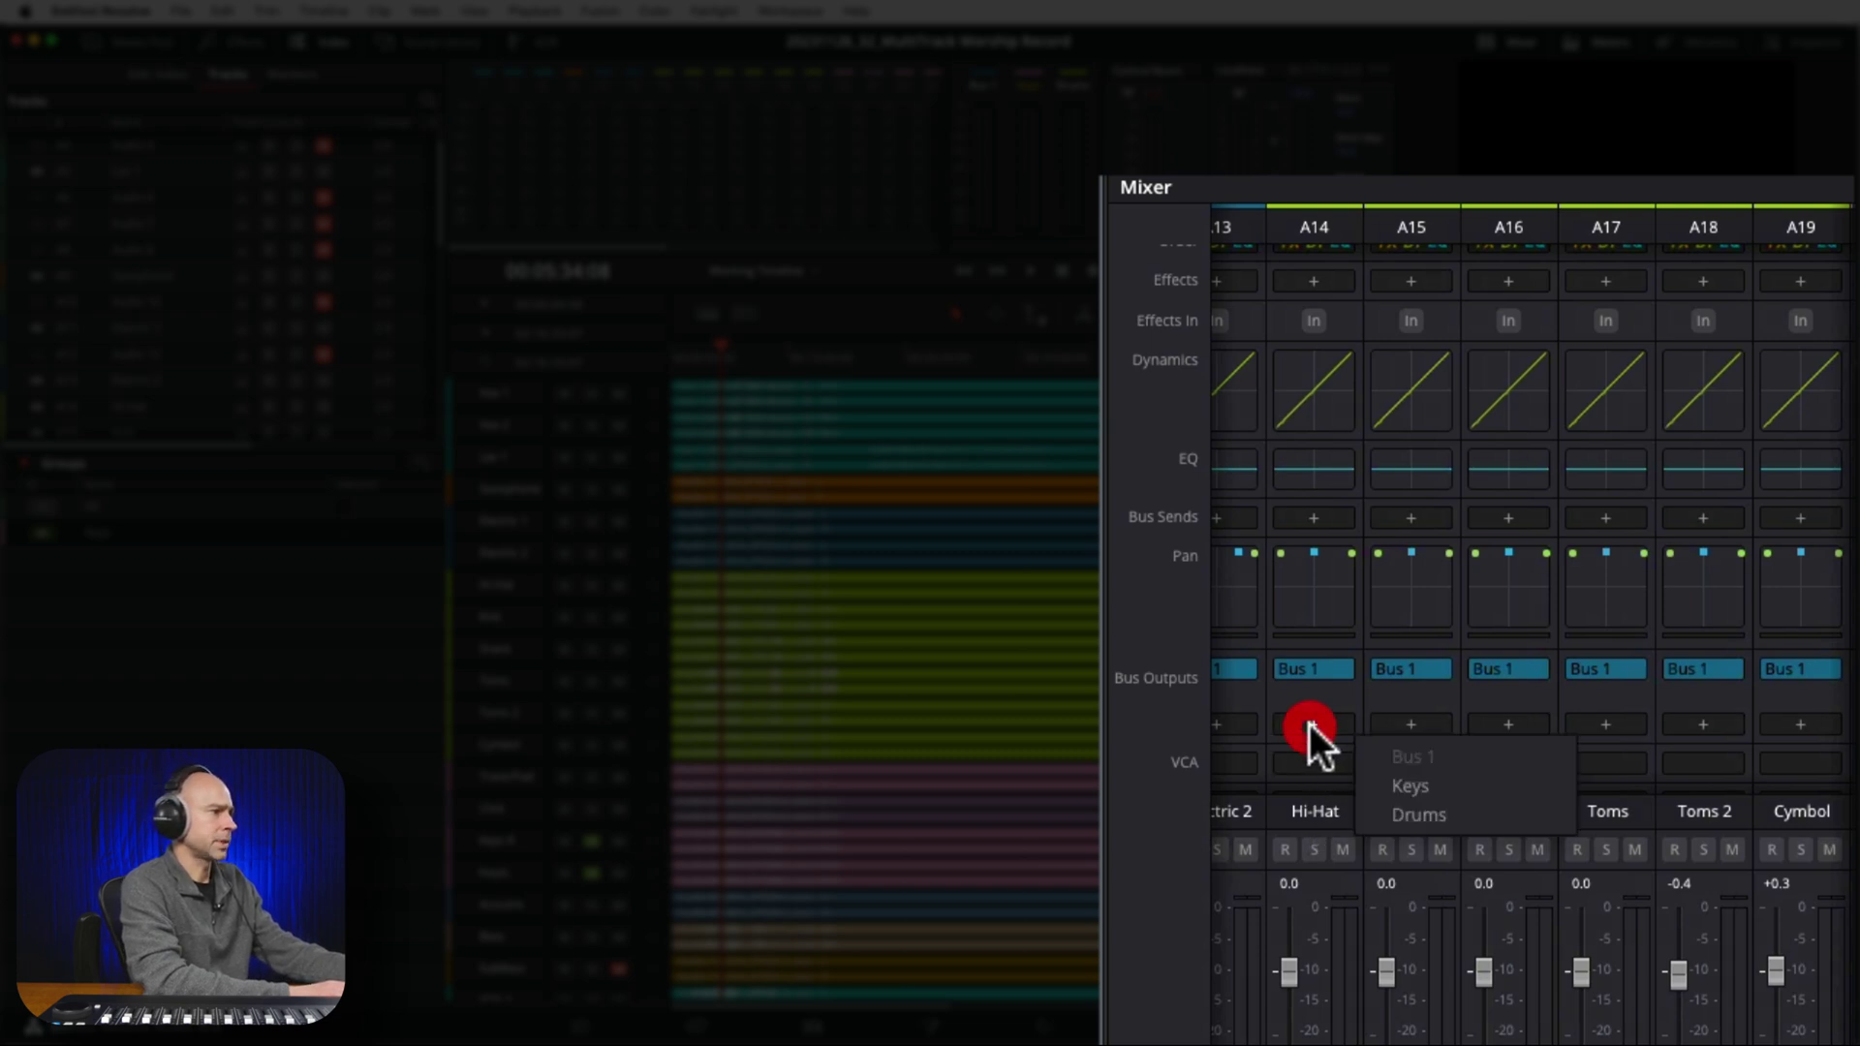
click(1416, 790)
click(1414, 726)
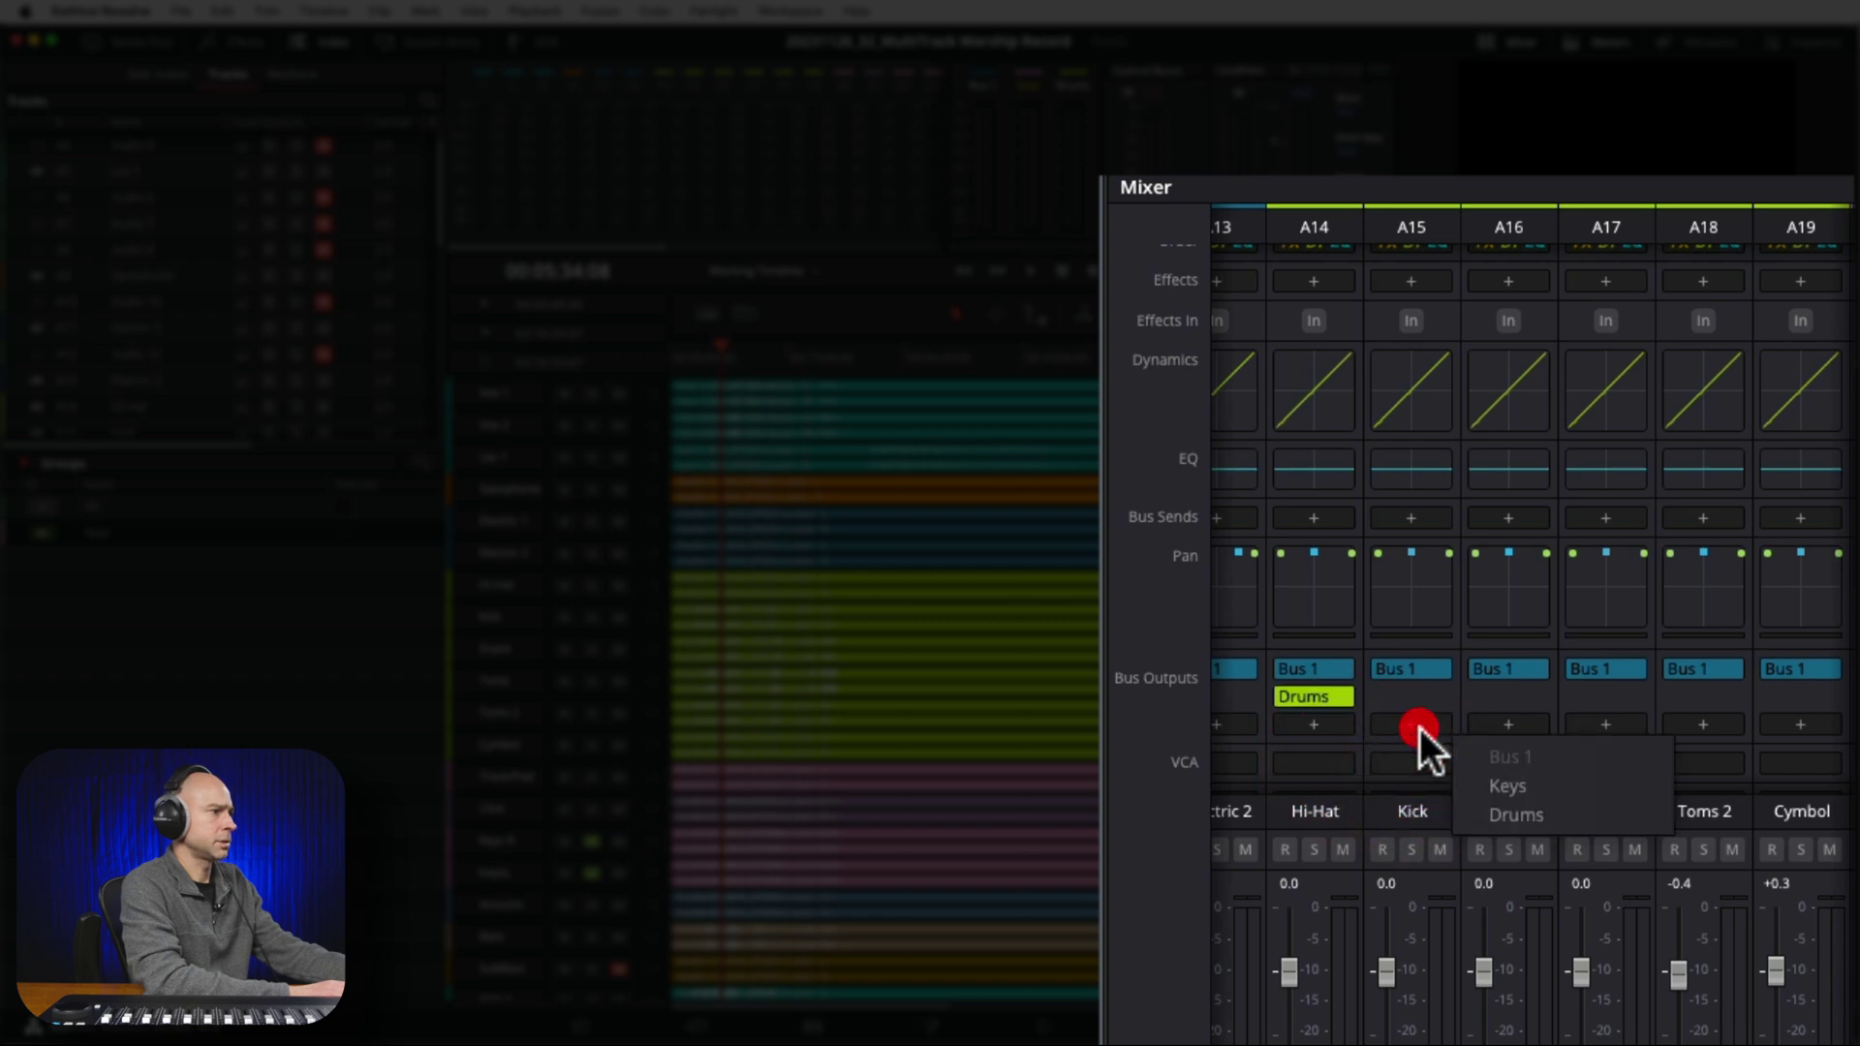
click(1482, 826)
click(1509, 722)
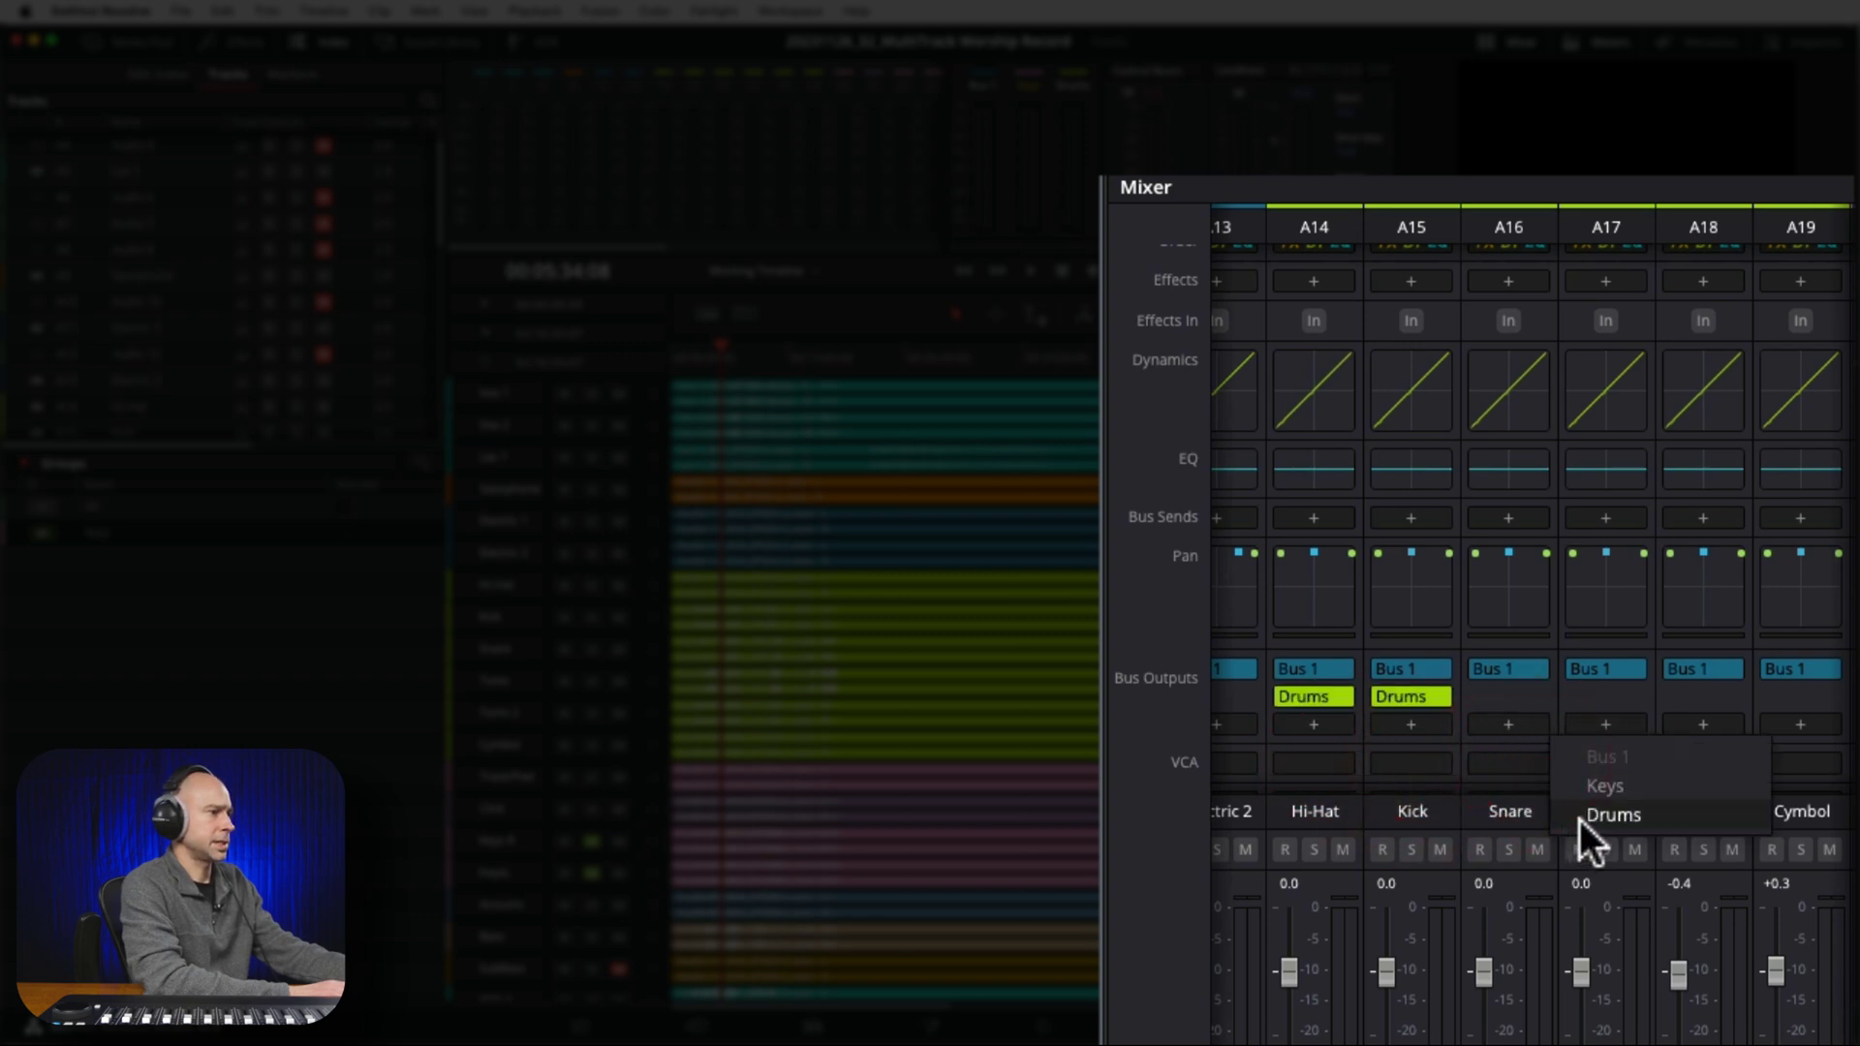
click(1579, 819)
Add the Drums bus as an output of the Toms, Toms 2 and Cymbol channels.
click(1605, 725)
click(1690, 815)
click(1702, 725)
click(1792, 815)
click(1799, 725)
click(1827, 741)
Disable the Bus 1 output on all the drum channels from Hi-Hat through Cymbol.
click(1774, 667)
click(1678, 668)
click(1577, 667)
click(1316, 673)
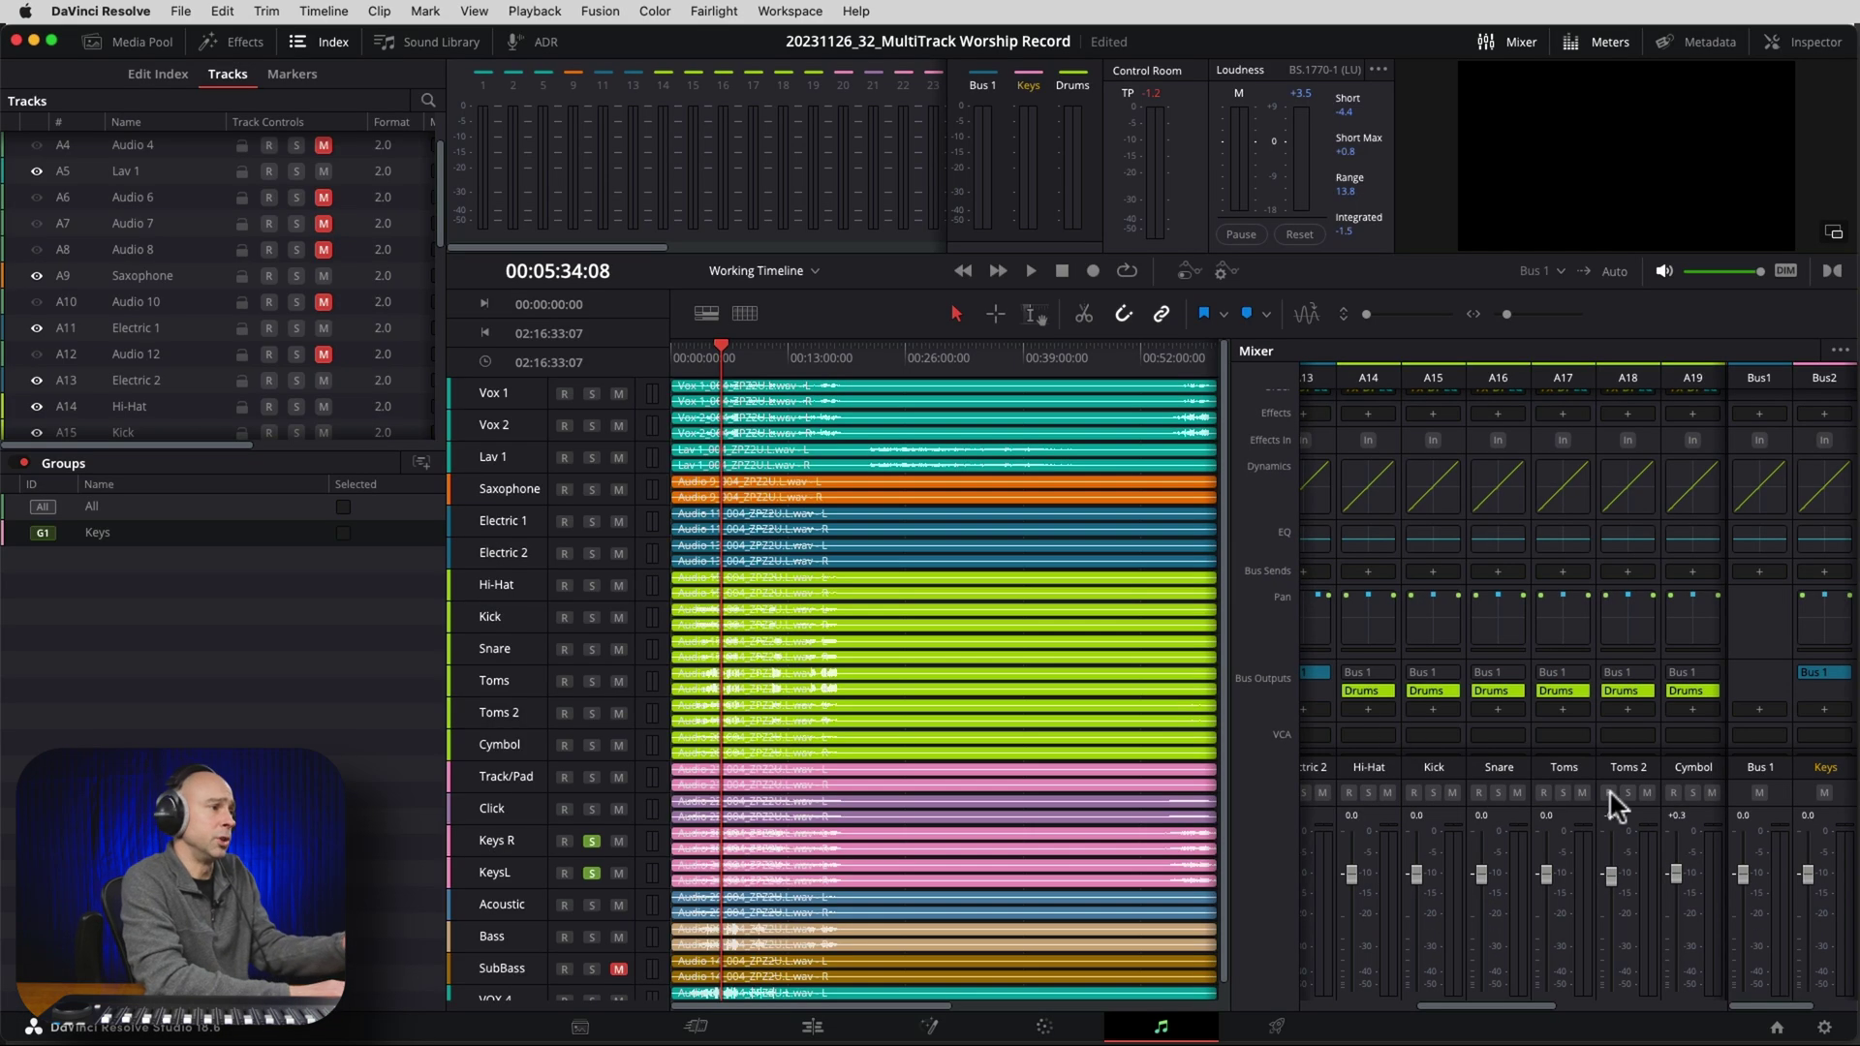
drag(1790, 1006, 1813, 1007)
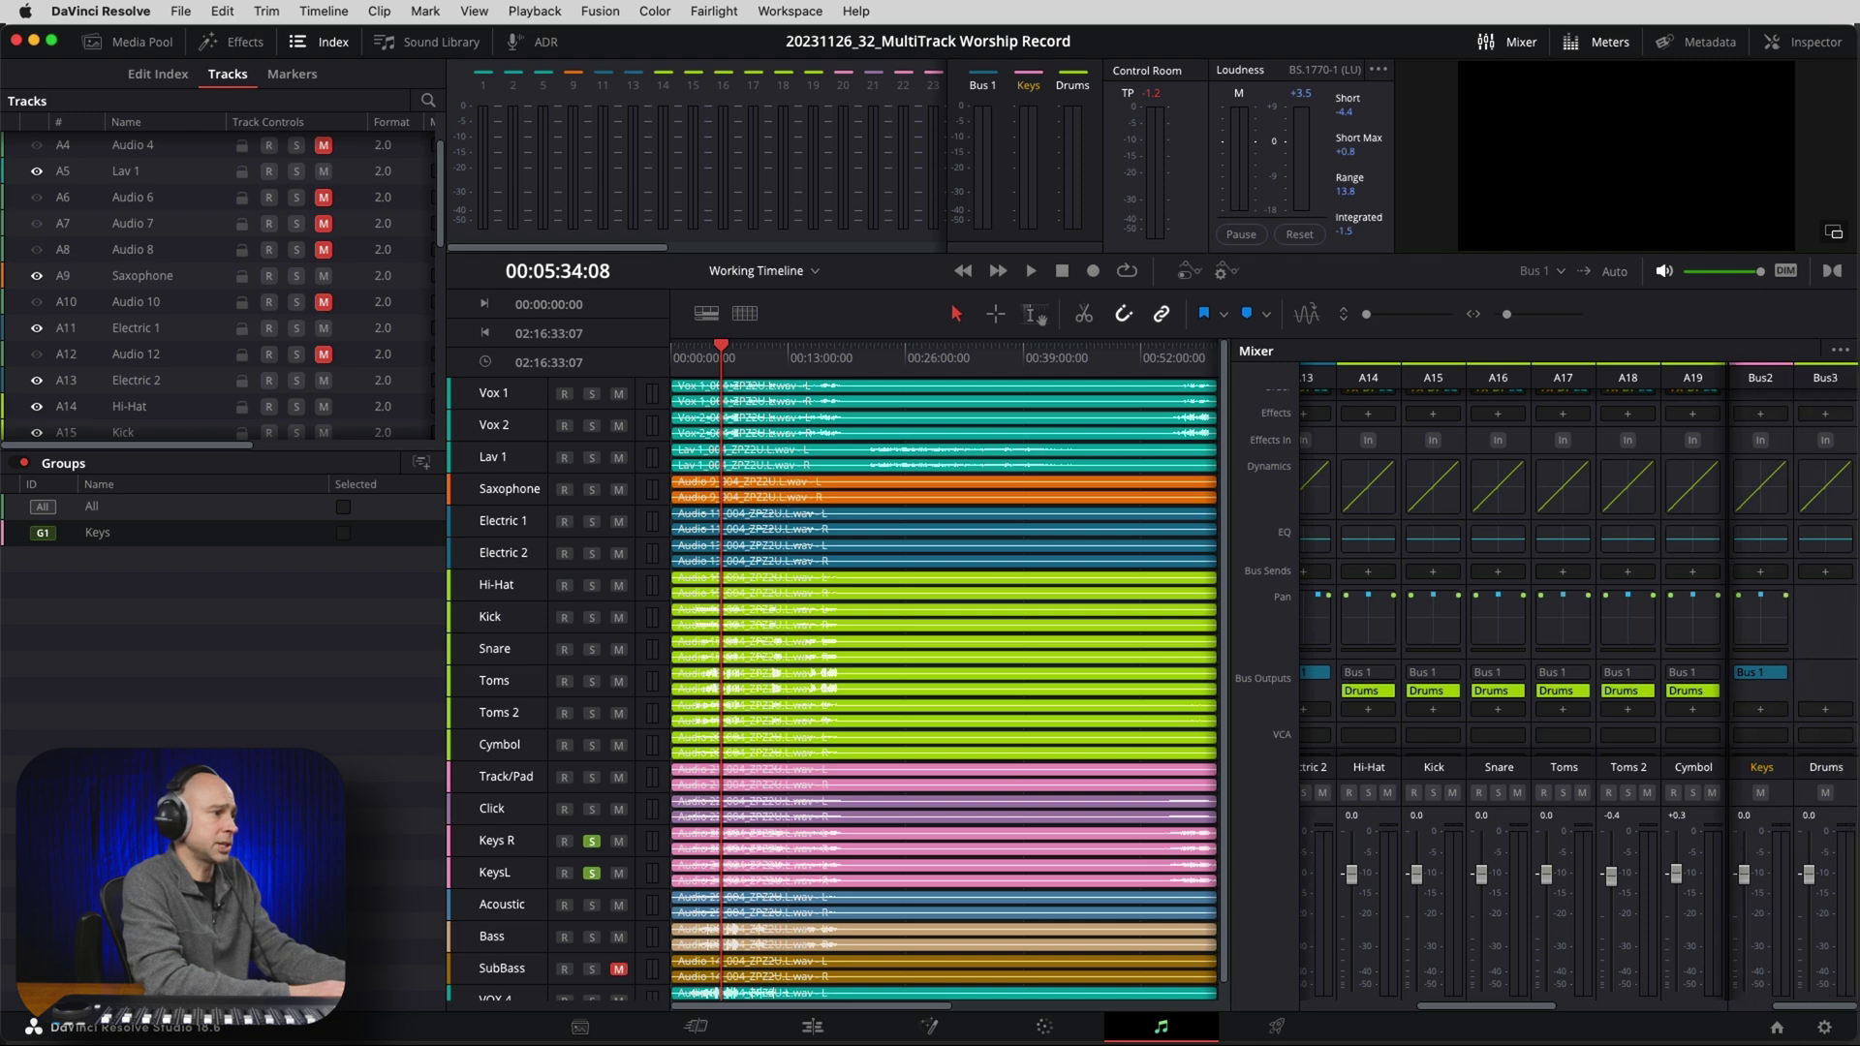